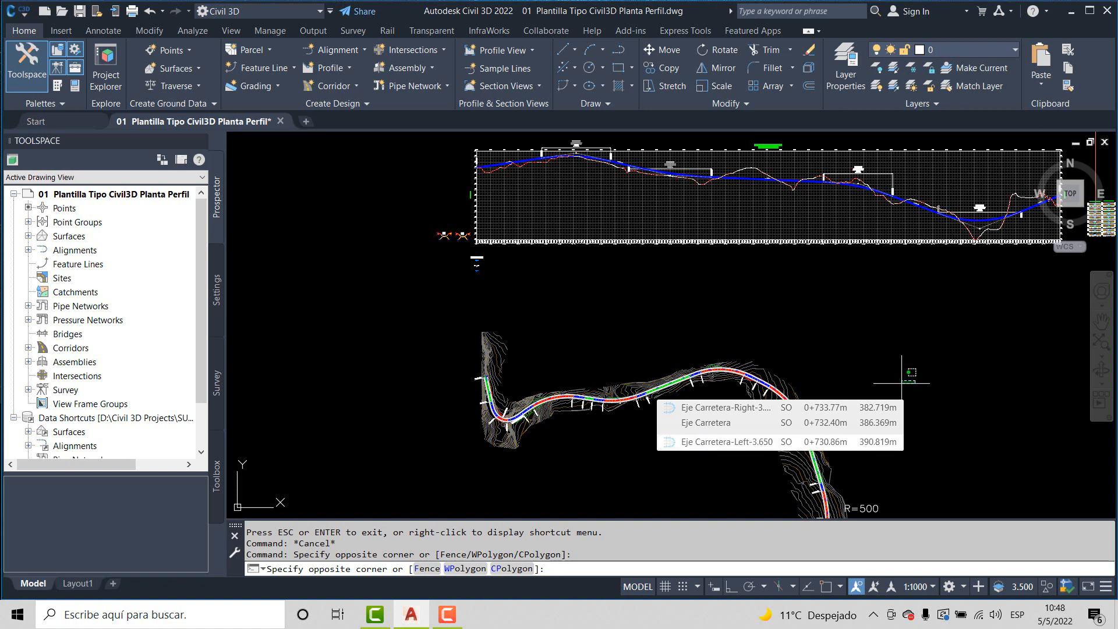
click(821, 334)
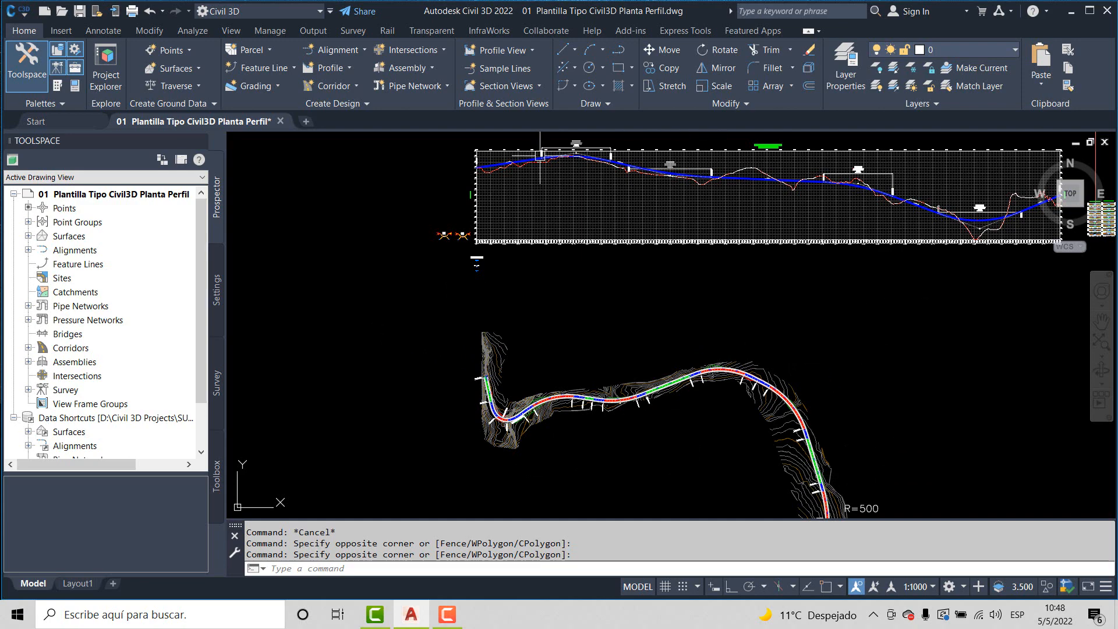
scroll(559, 445, up, 4)
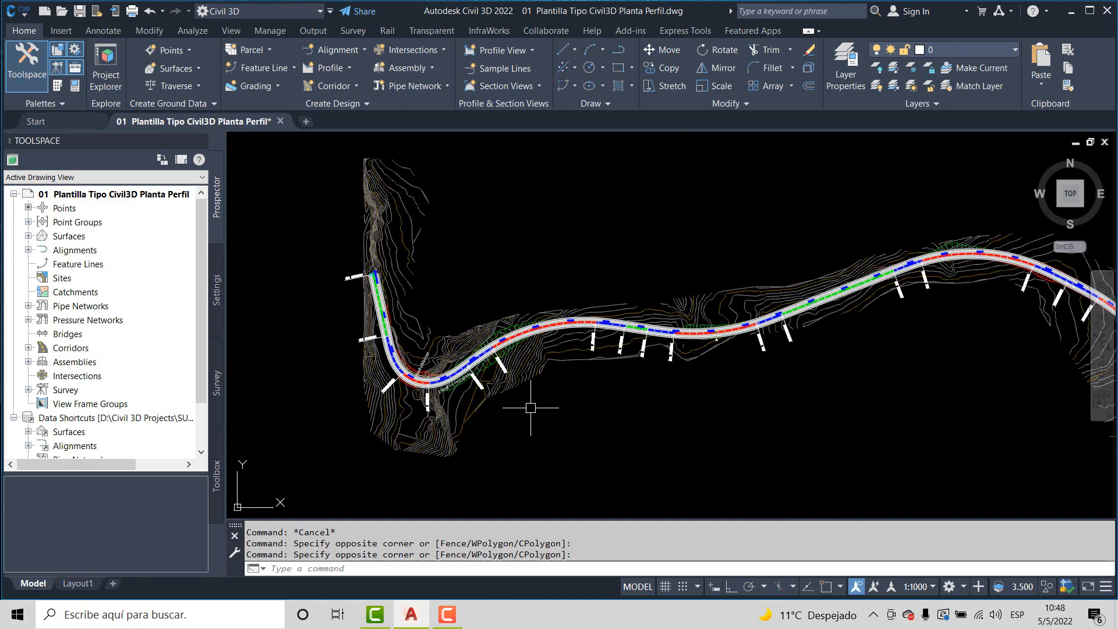
scroll(388, 301, up, 3)
scroll(675, 384, down, 2)
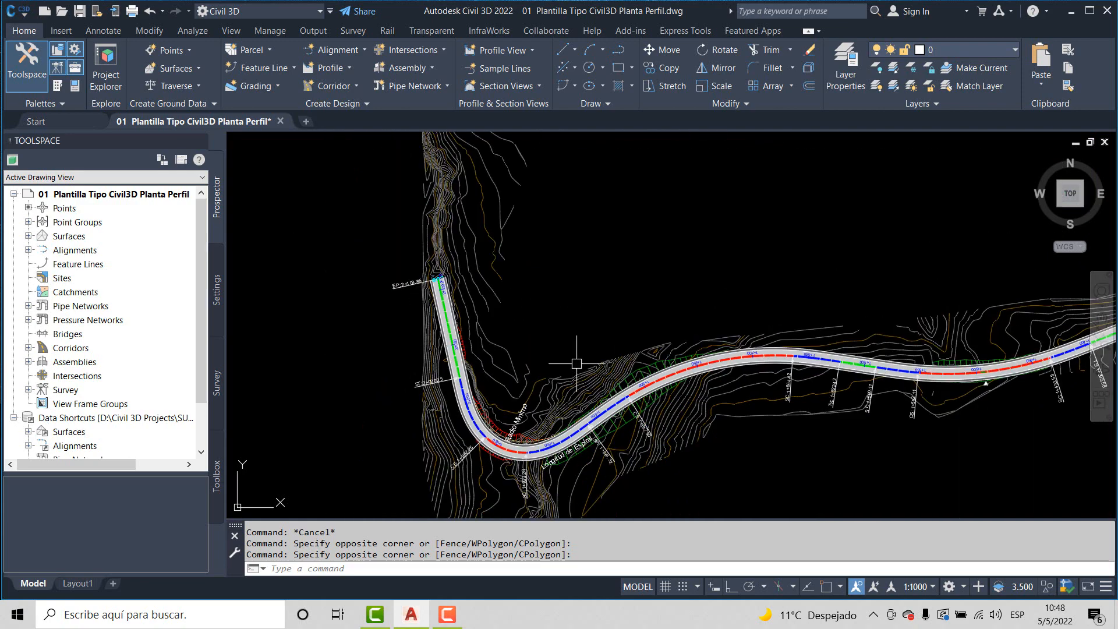
scroll(694, 396, down, 4)
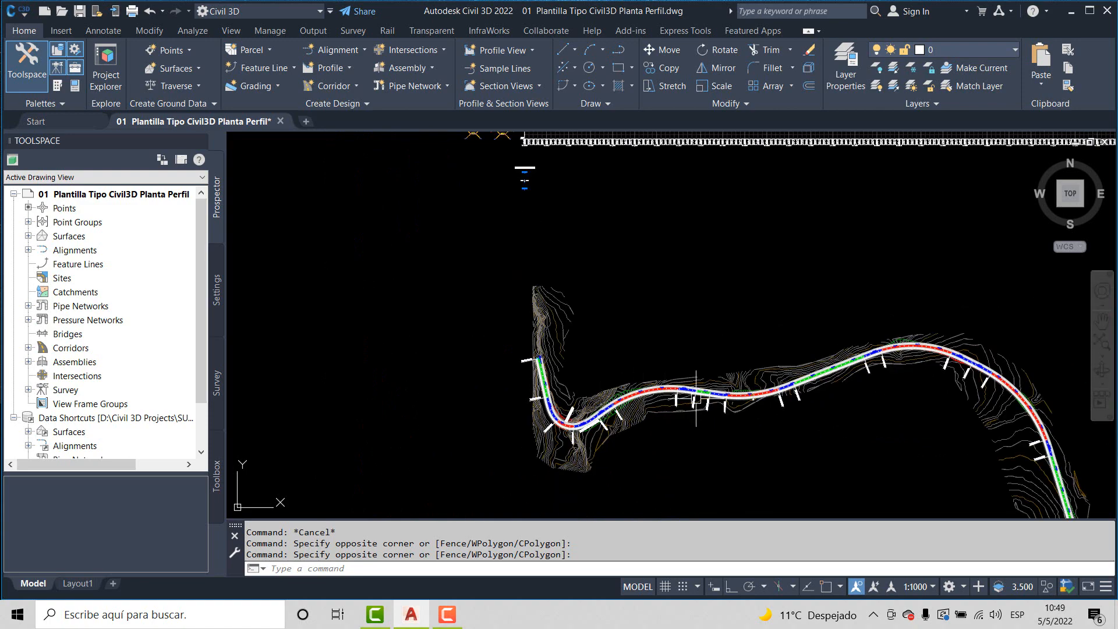
Step: Start the superelevation calculation for the Eje Carretera alignment, accepting an undivided crowned roadway with the center baseline as pivot
scroll(696, 399, up, 3)
scroll(695, 398, up, 4)
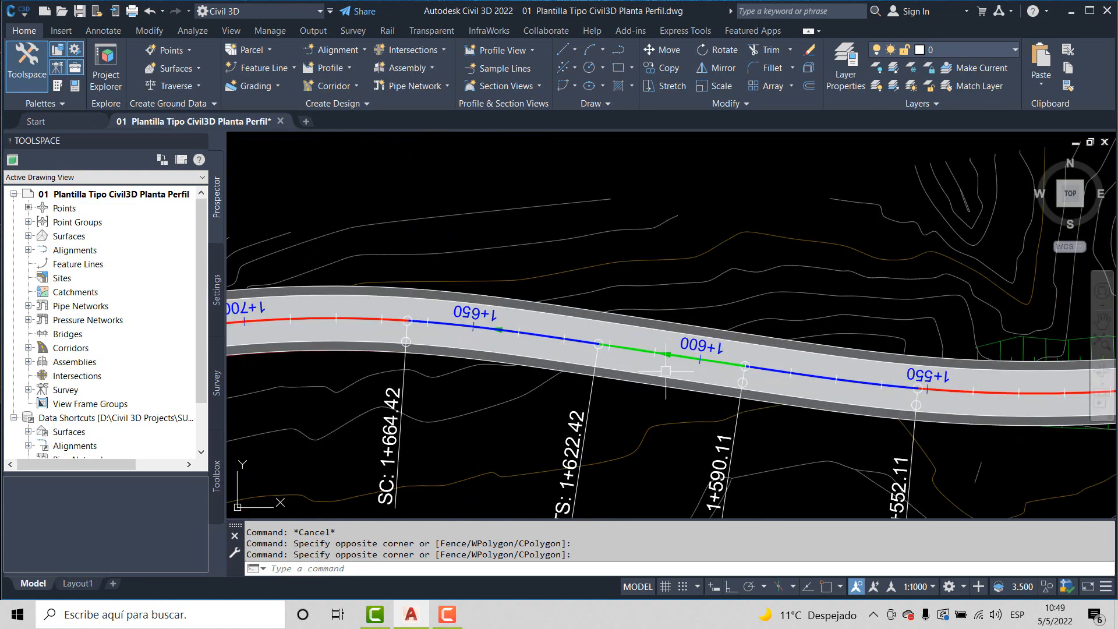
scroll(649, 358, up, 2)
click(633, 345)
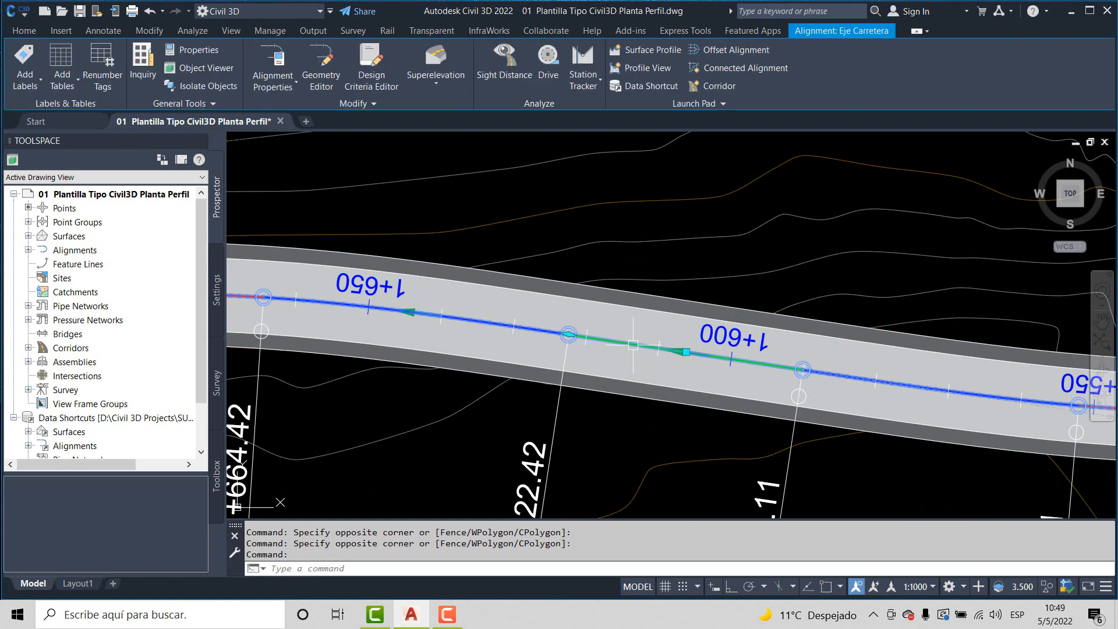
click(434, 84)
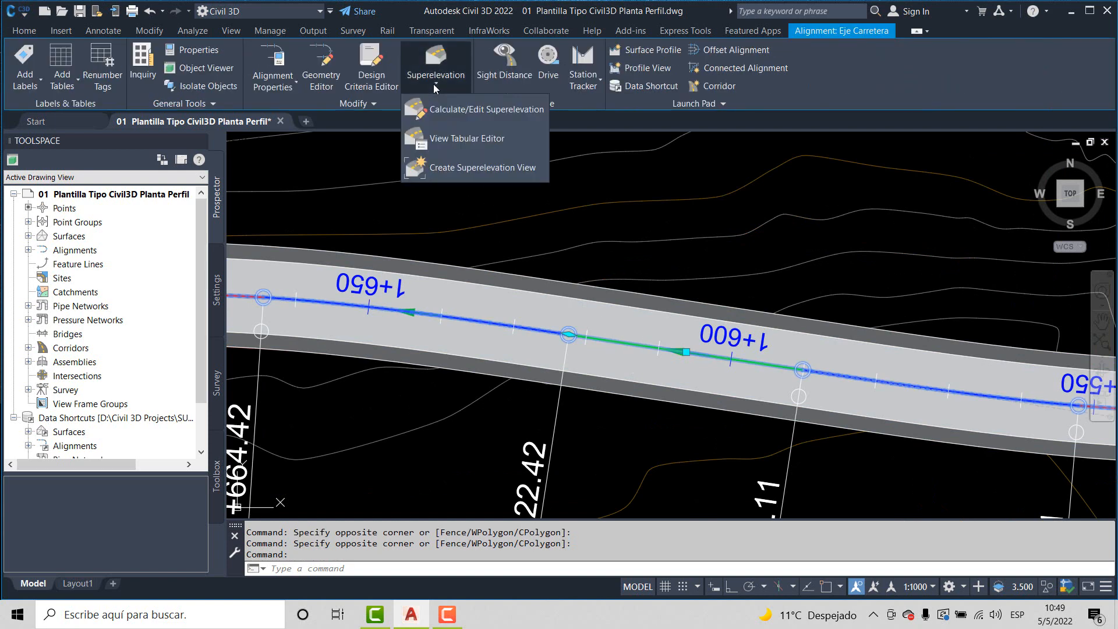
click(457, 110)
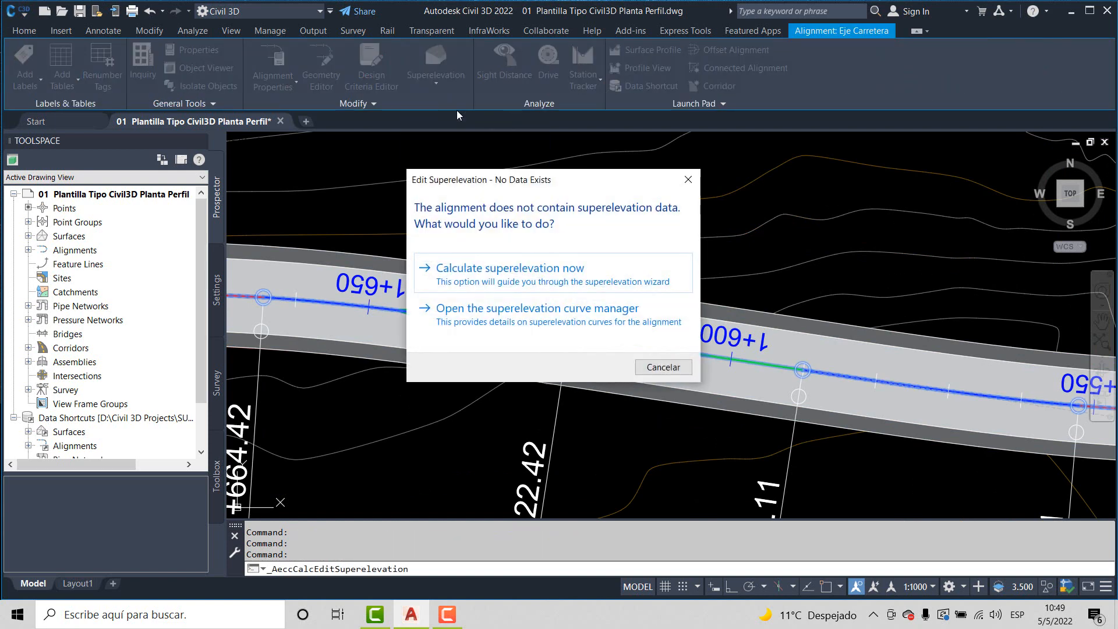
click(530, 280)
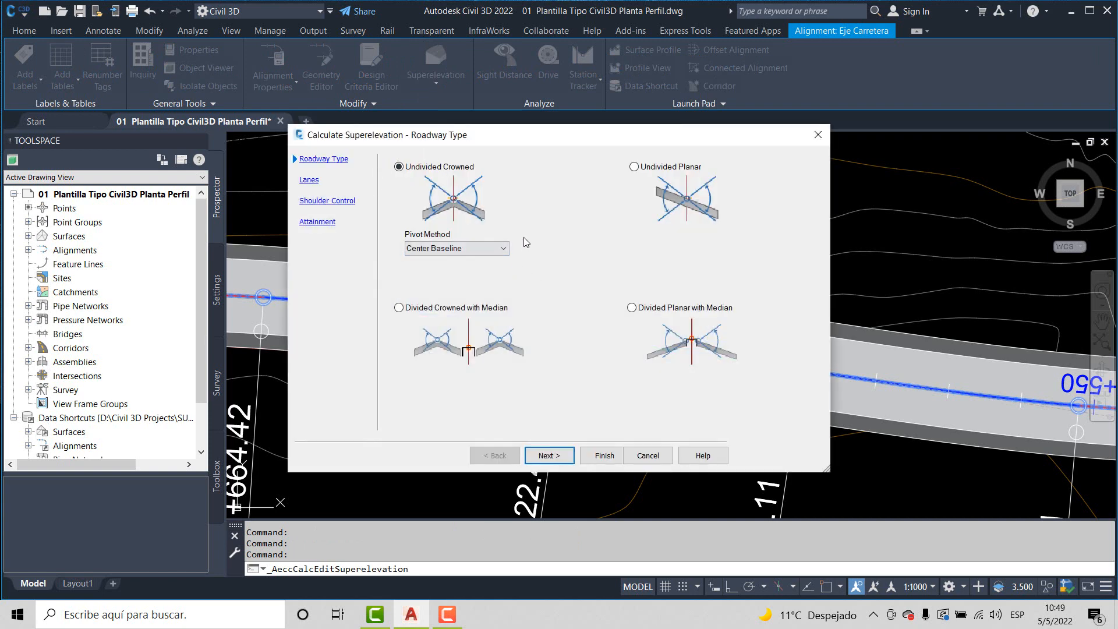
click(549, 459)
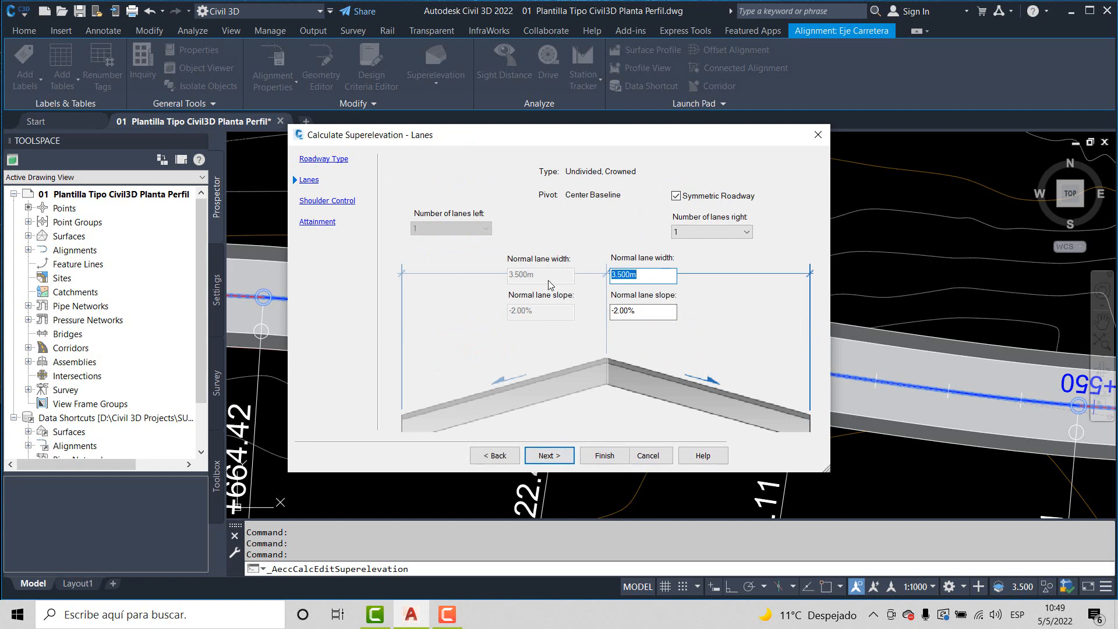
Step: Set the normal lane width to 3.65 m and the normal lane slope to -2.5% for the symmetric roadway
text(3.65)
key(Tab)
text(-)
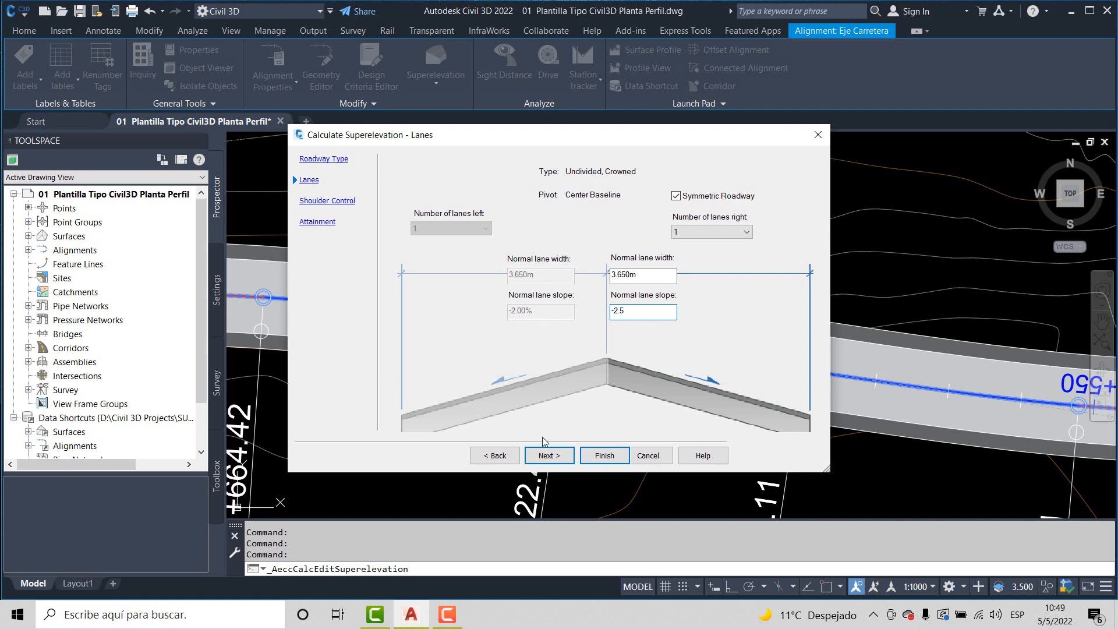
click(549, 455)
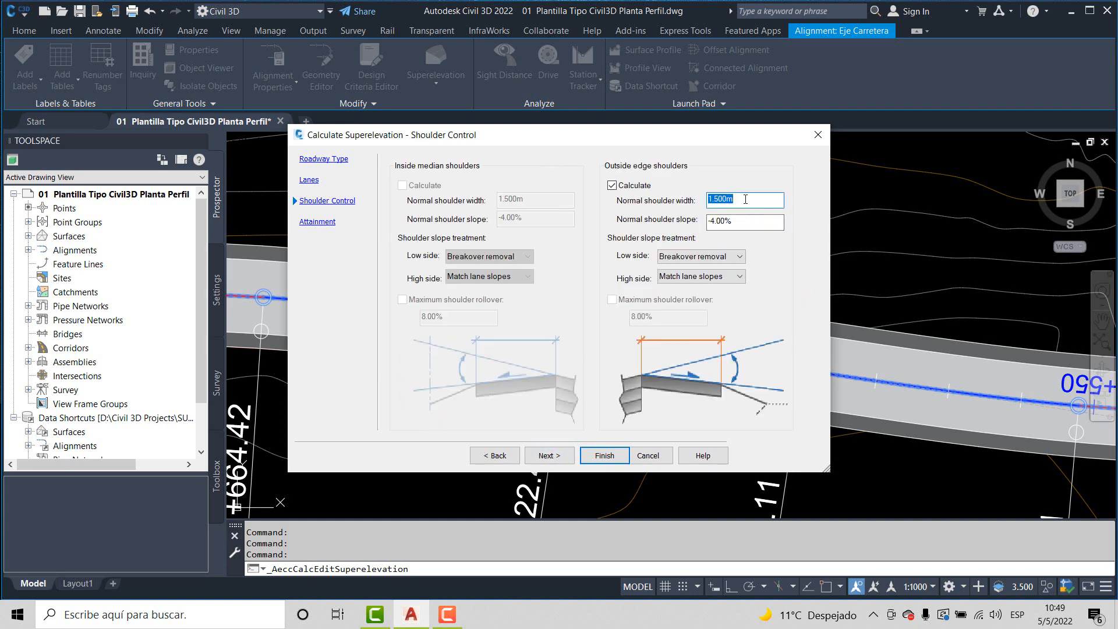
Step: Set the normal slope of the outside edge shoulders to -2.5%, keeping the 1.5 m shoulder width
key(Tab)
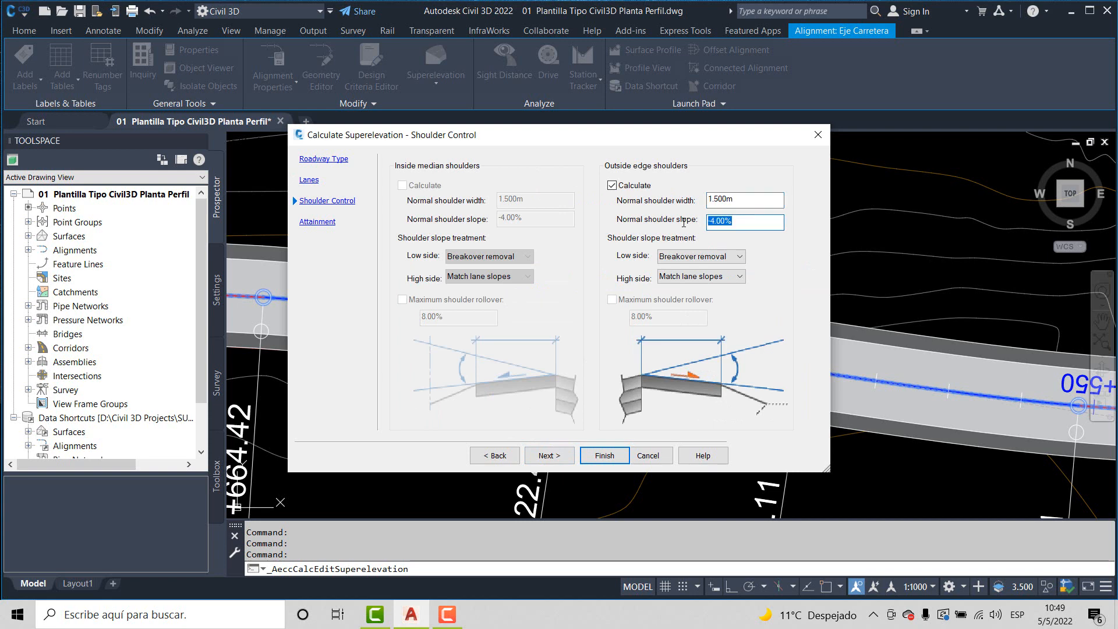
text(-2.5)
click(551, 455)
Step: Choose the AASHTO 2011 Metric eMax 8% superelevation rate table and finish the calculation
click(692, 192)
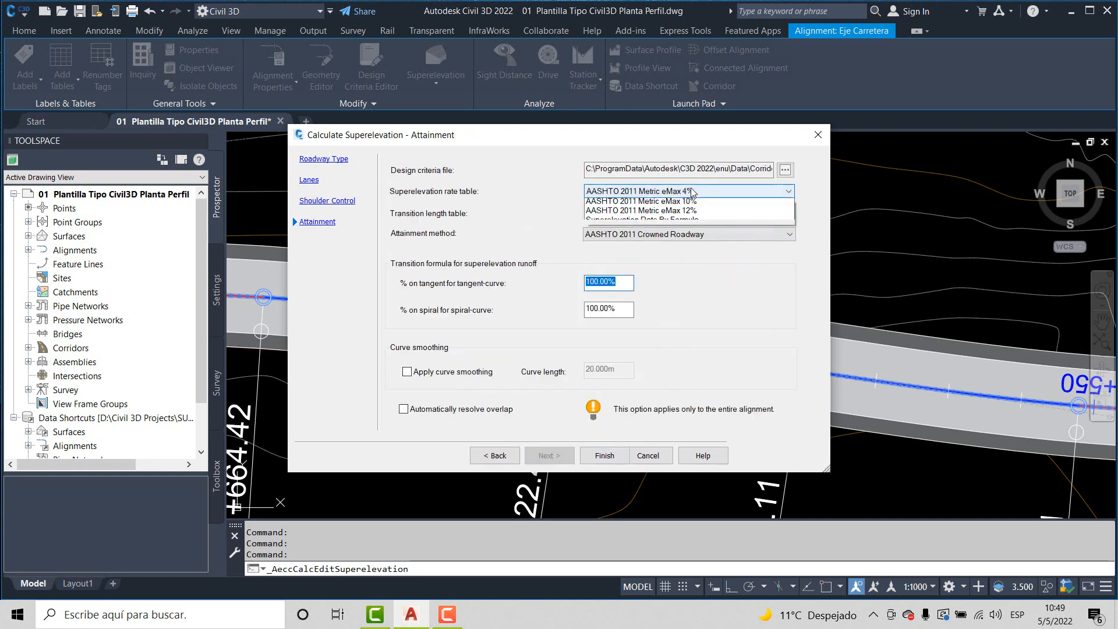
click(684, 224)
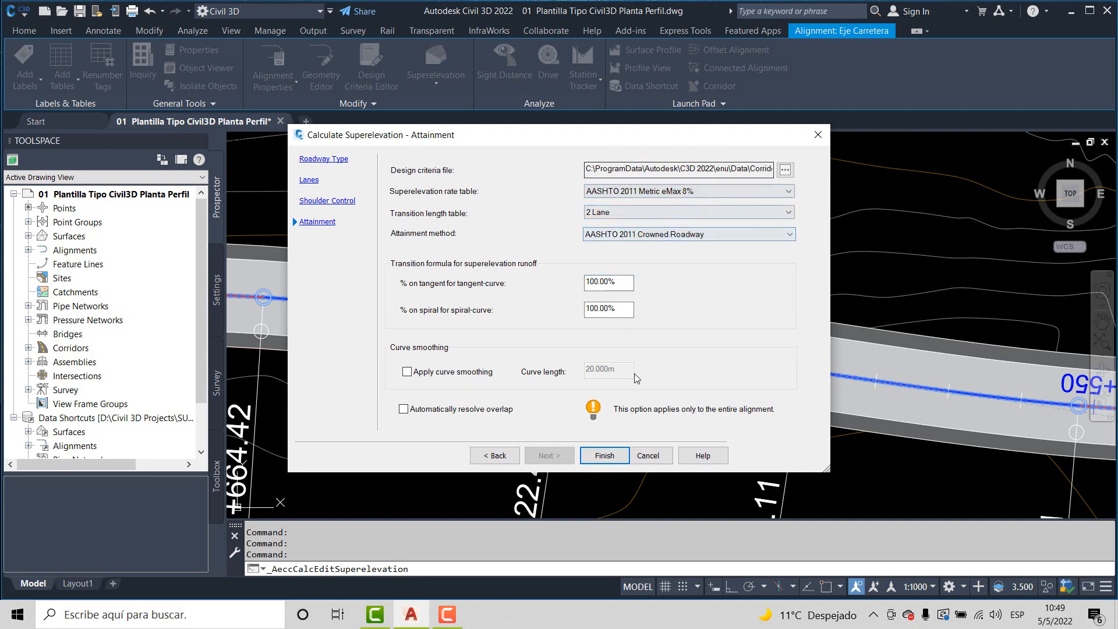
click(608, 458)
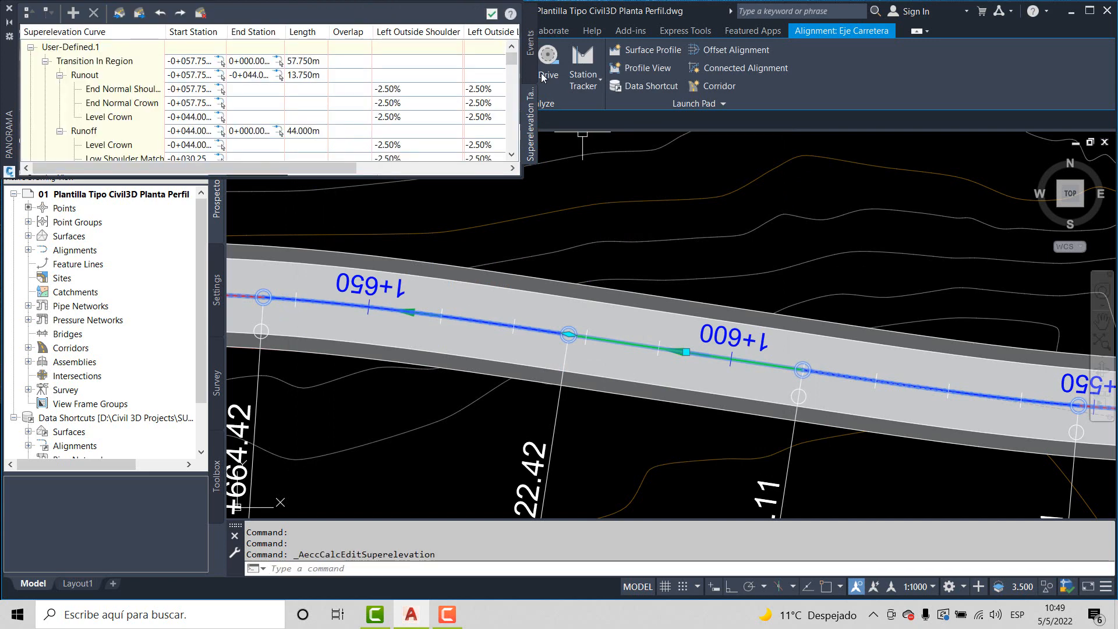
Step: Export the superelevation table to the desktop as 01 Plantilla Tipo Civil3D Planta Perfil.csv and close the table and event list
scroll(516, 58, down, 8)
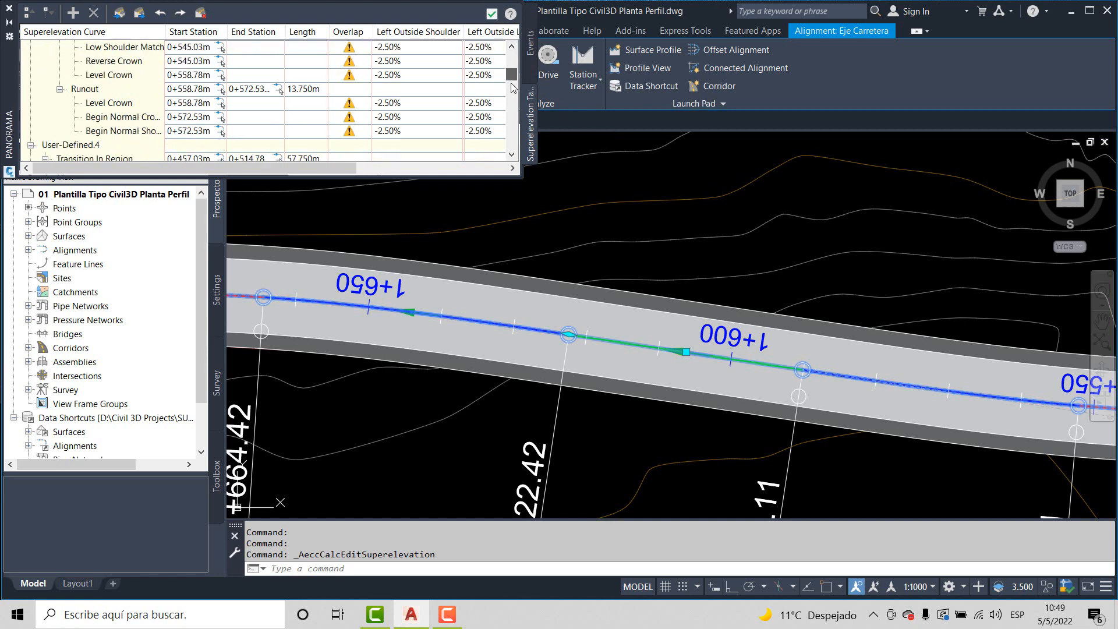
scroll(515, 58, up, 8)
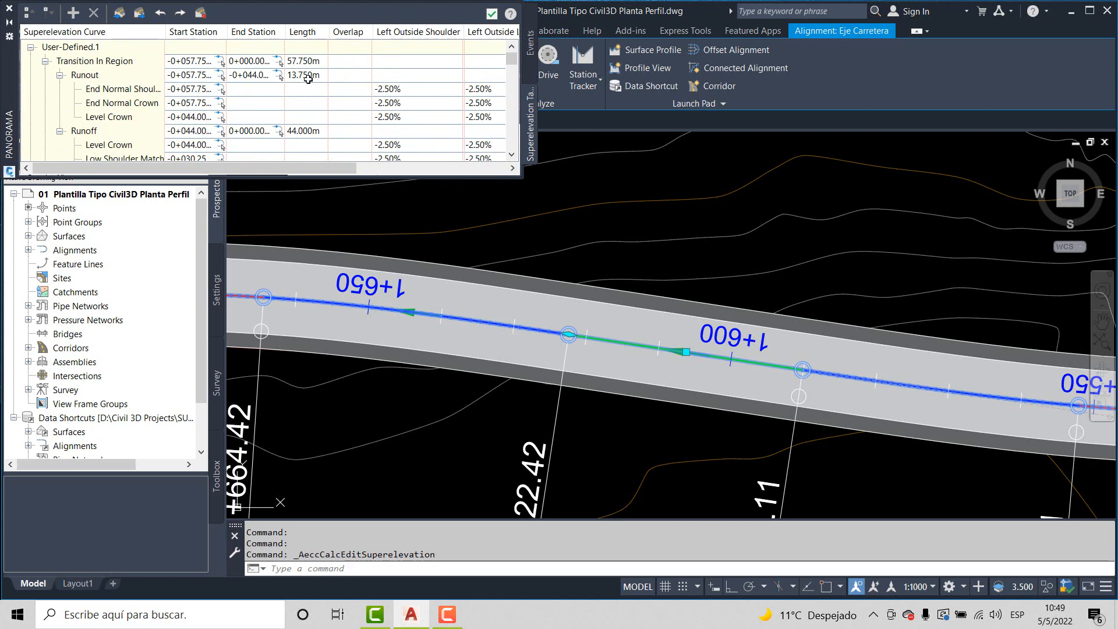
click(141, 13)
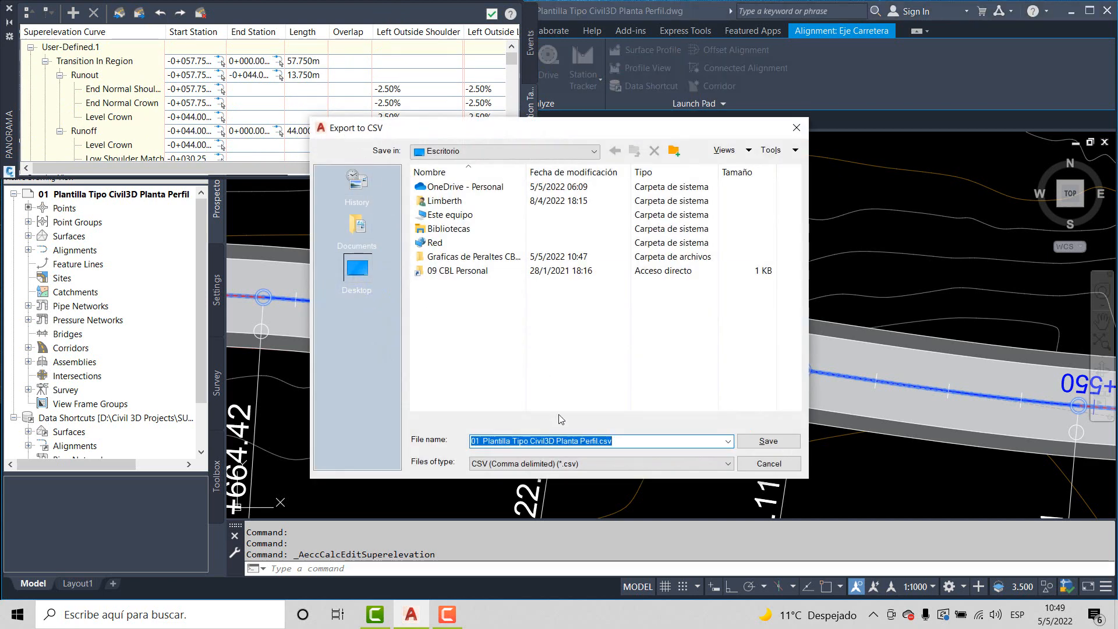
click(779, 444)
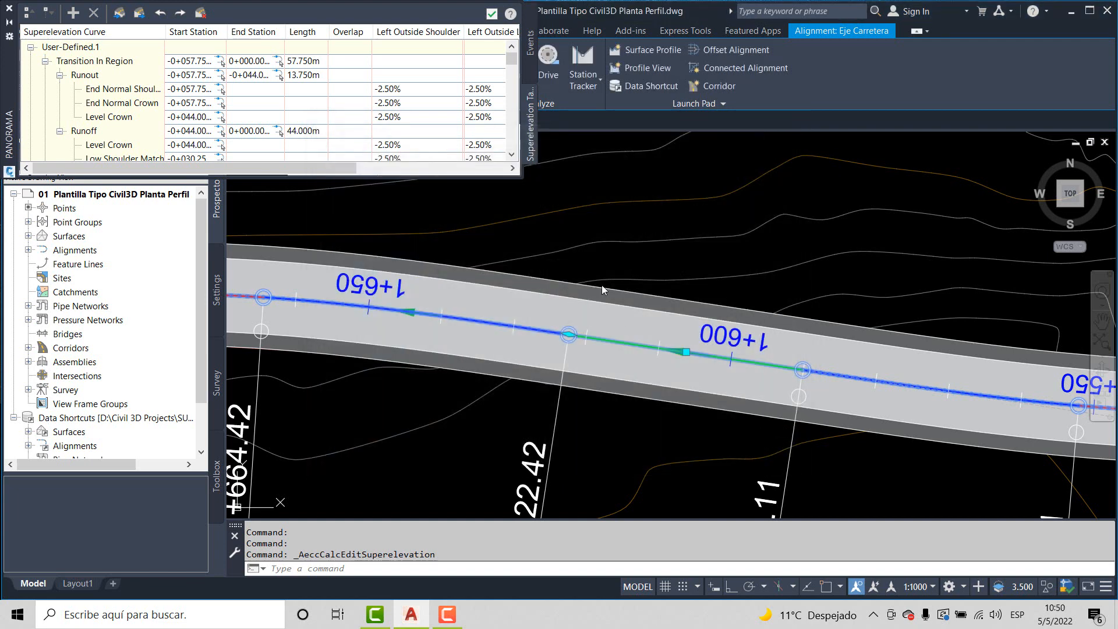
click(492, 14)
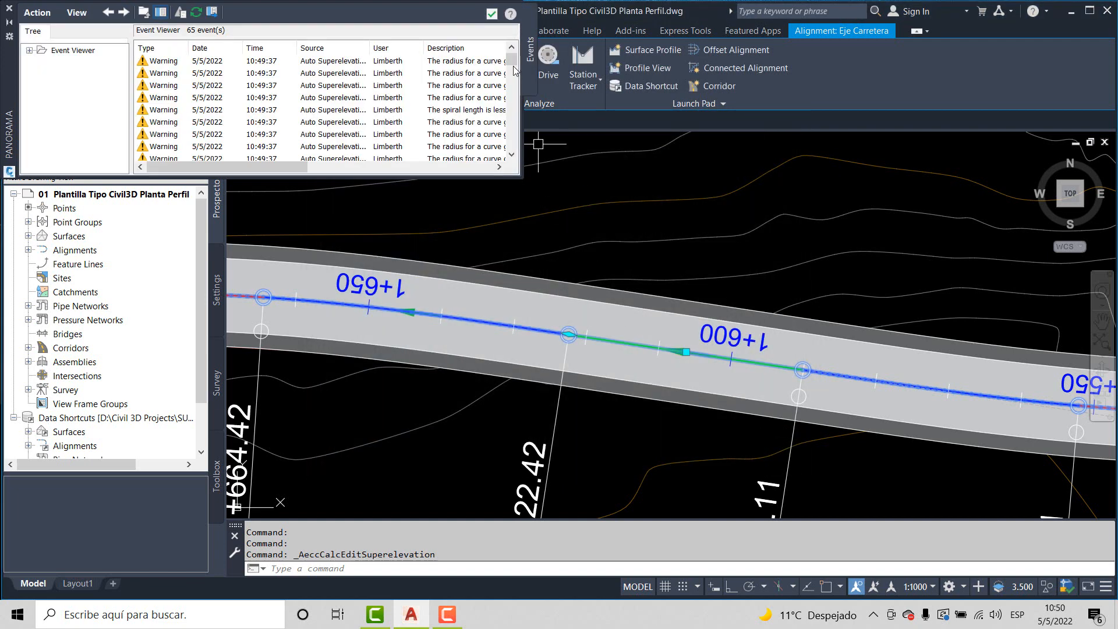
click(492, 14)
Step: Deselect the alignment and examine the superelevation diagram beneath the road's profile view
scroll(579, 198, down, 10)
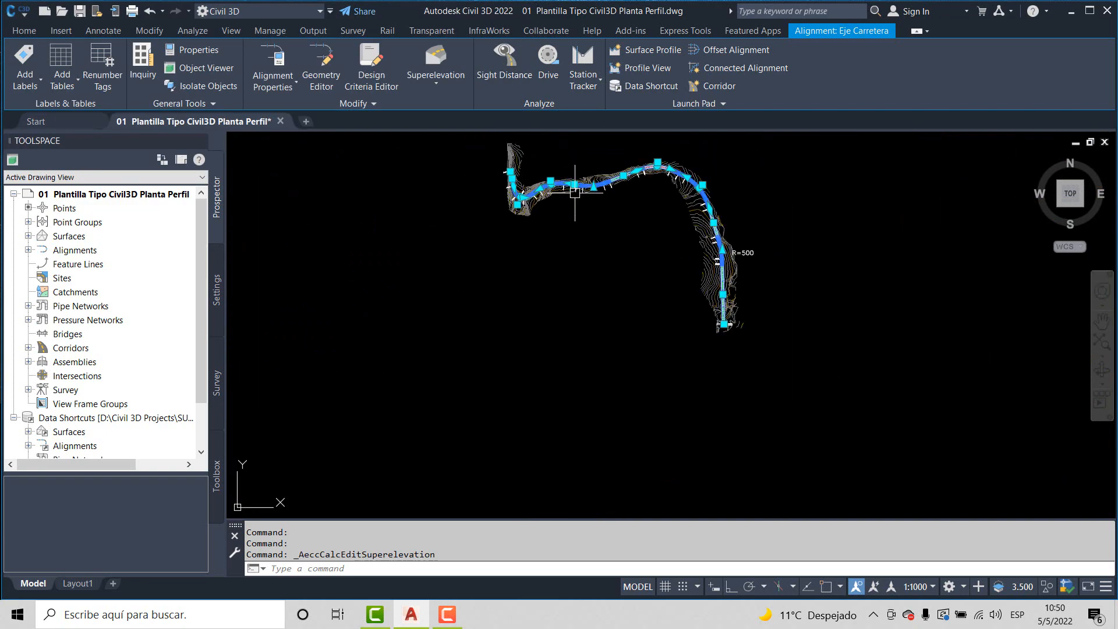
key(Escape)
key(Escape)
text(p)
key(Return)
mouse_move(579, 162)
mouse_down()
mouse_move(581, 297)
mouse_move(564, 297)
mouse_move(708, 367)
mouse_up()
scroll(582, 279, up, 10)
drag(857, 345, 459, 364)
scroll(672, 326, down, 3)
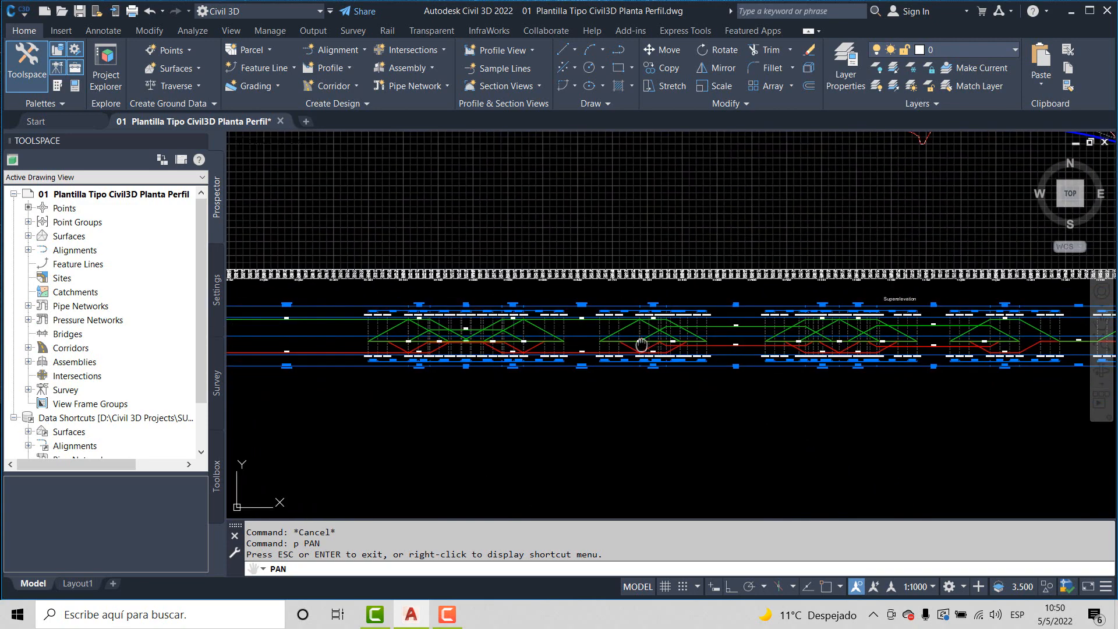
Step: Compare the plan curve labelled Radio Minimo and Longitud de Espiral with the transitions in the superelevation diagram
scroll(673, 327, down, 10)
scroll(587, 366, up, 10)
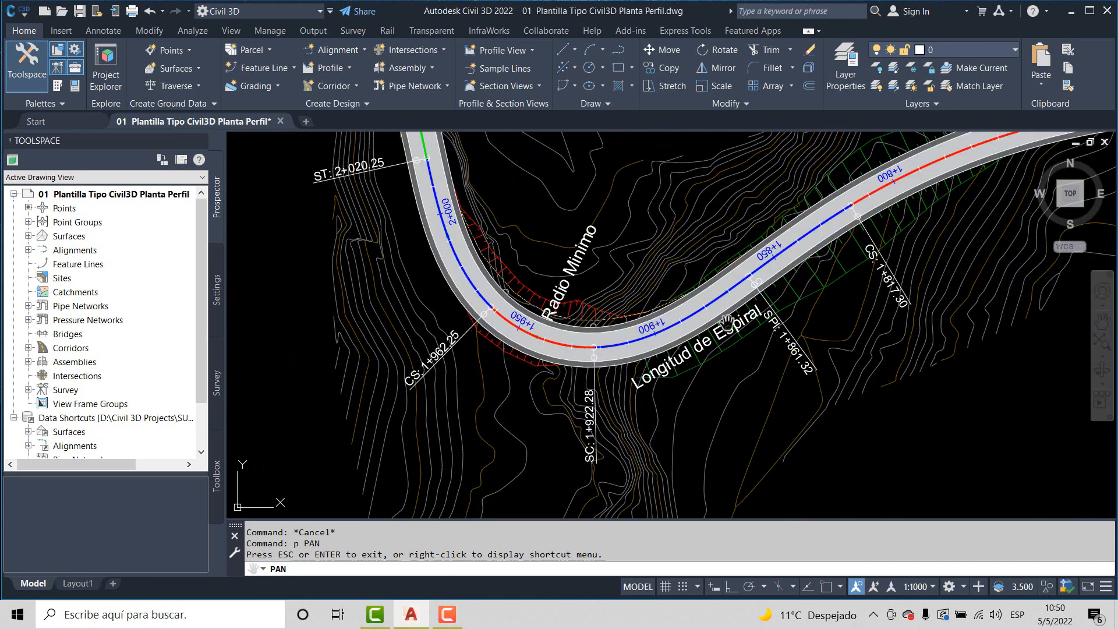
scroll(489, 393, down, 3)
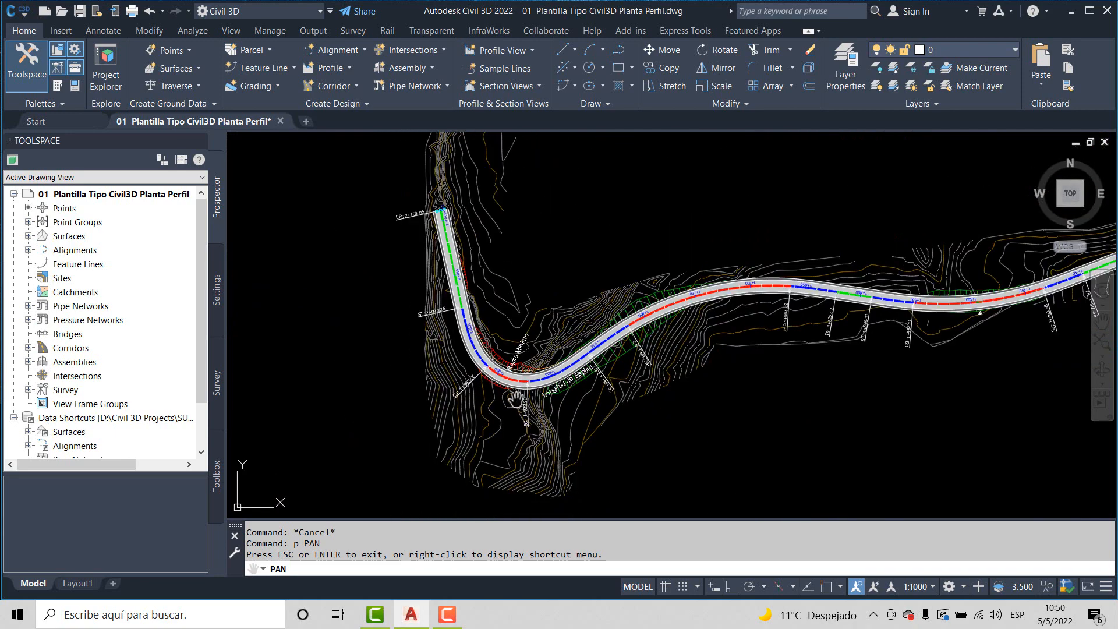
scroll(517, 390, up, 5)
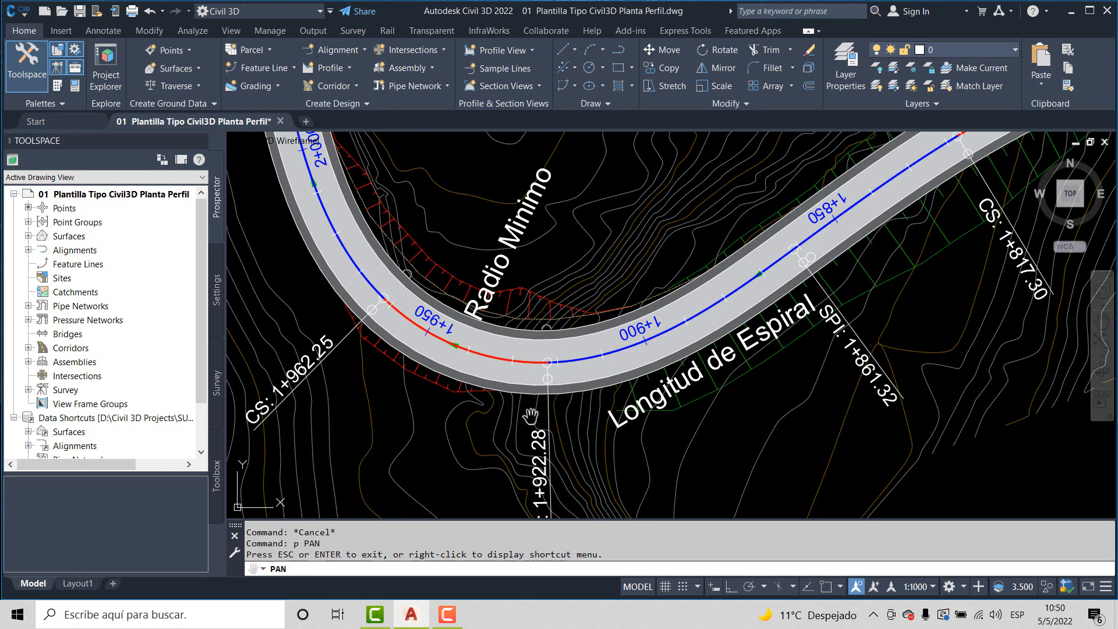
scroll(519, 417, down, 2)
scroll(519, 417, down, 5)
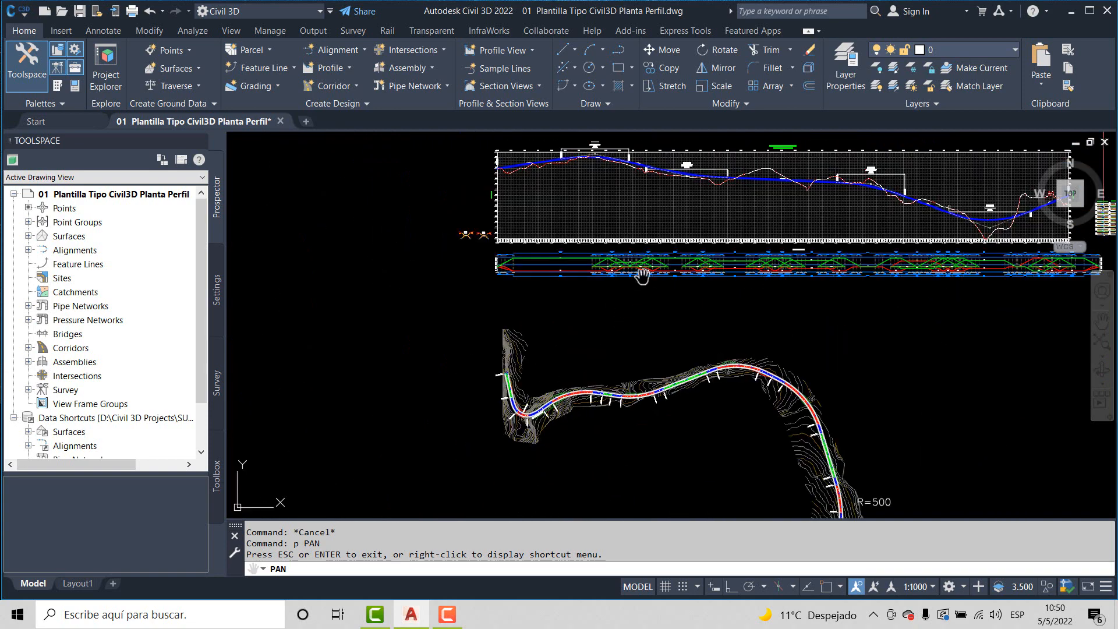
scroll(642, 272, up, 2)
scroll(642, 272, up, 4)
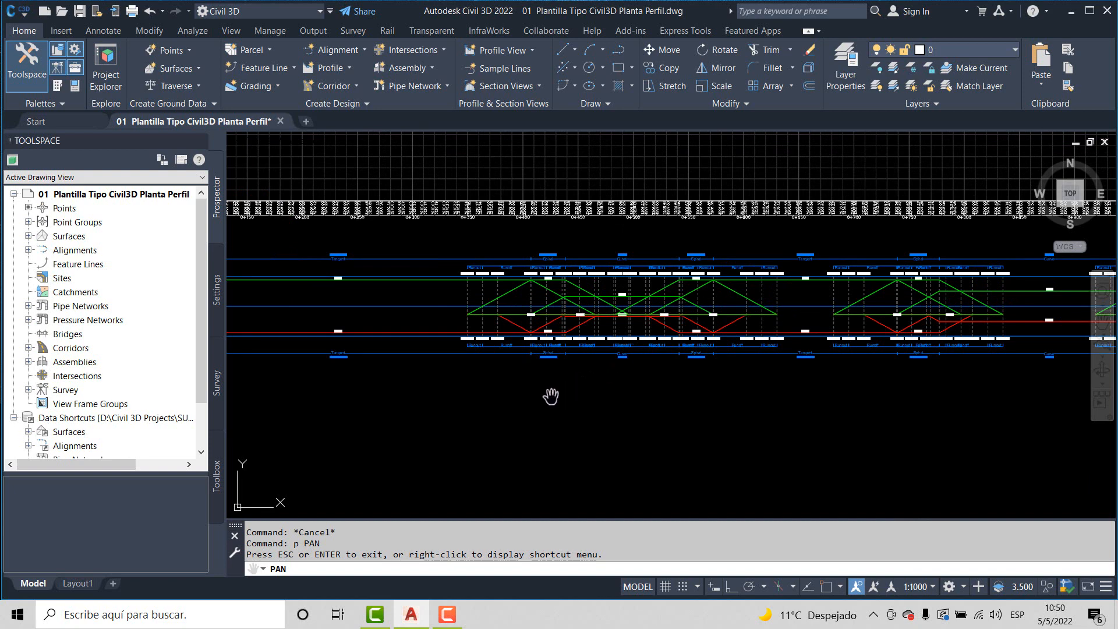
drag(551, 396, 696, 412)
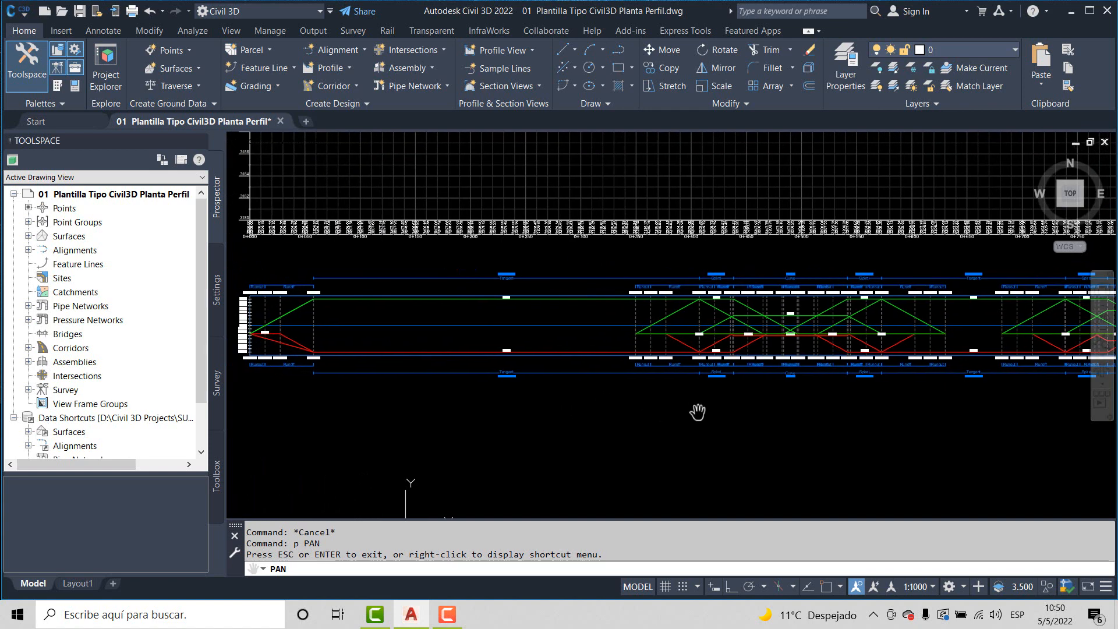
key(Escape)
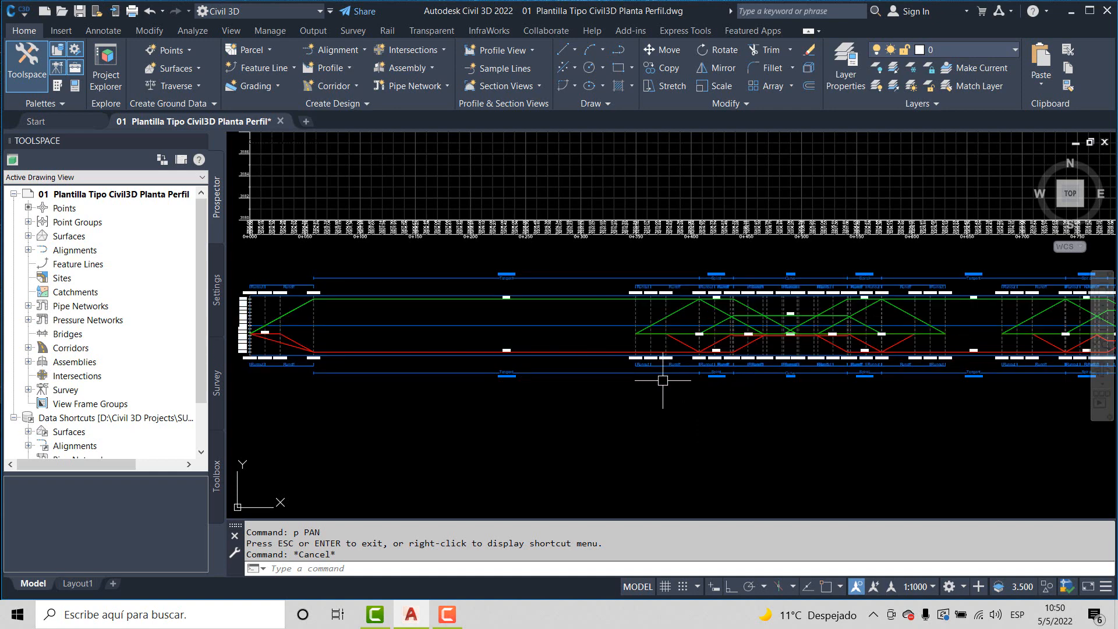
Step: Copy all rows of the Eje Carretera alignment entities table from the Geometry Editor, and close the table and layout tools
scroll(547, 292, down, 6)
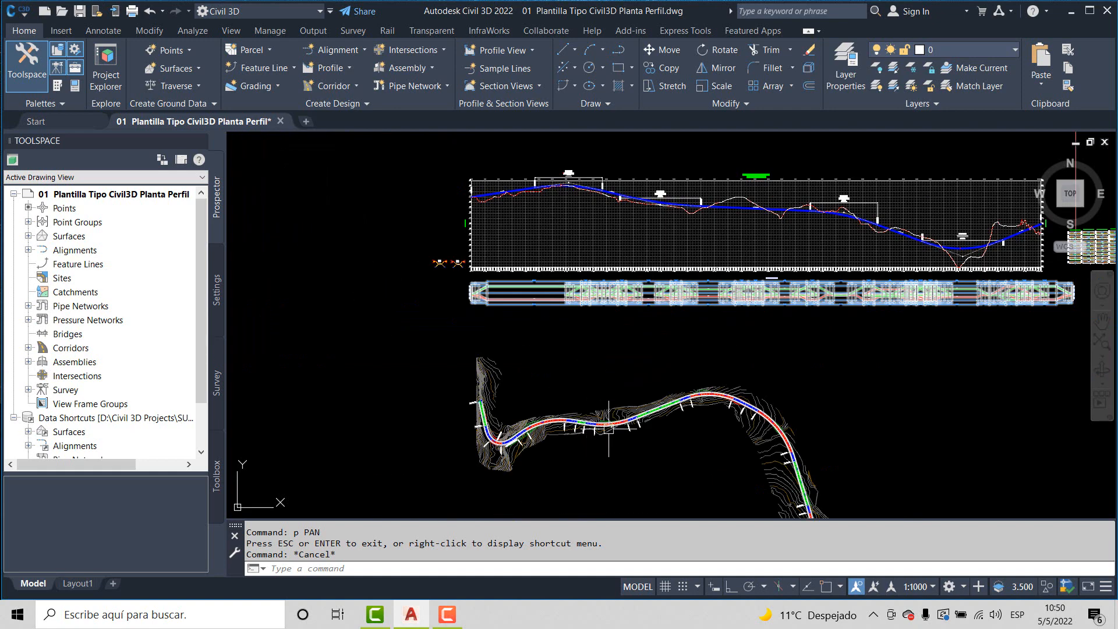
scroll(608, 429, up, 8)
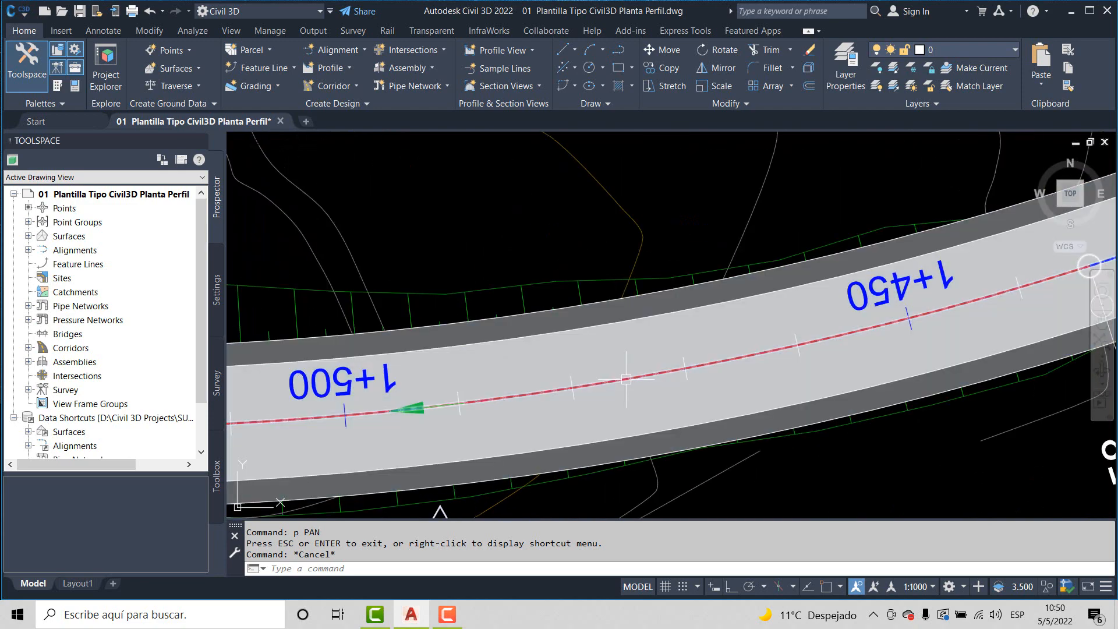
click(626, 378)
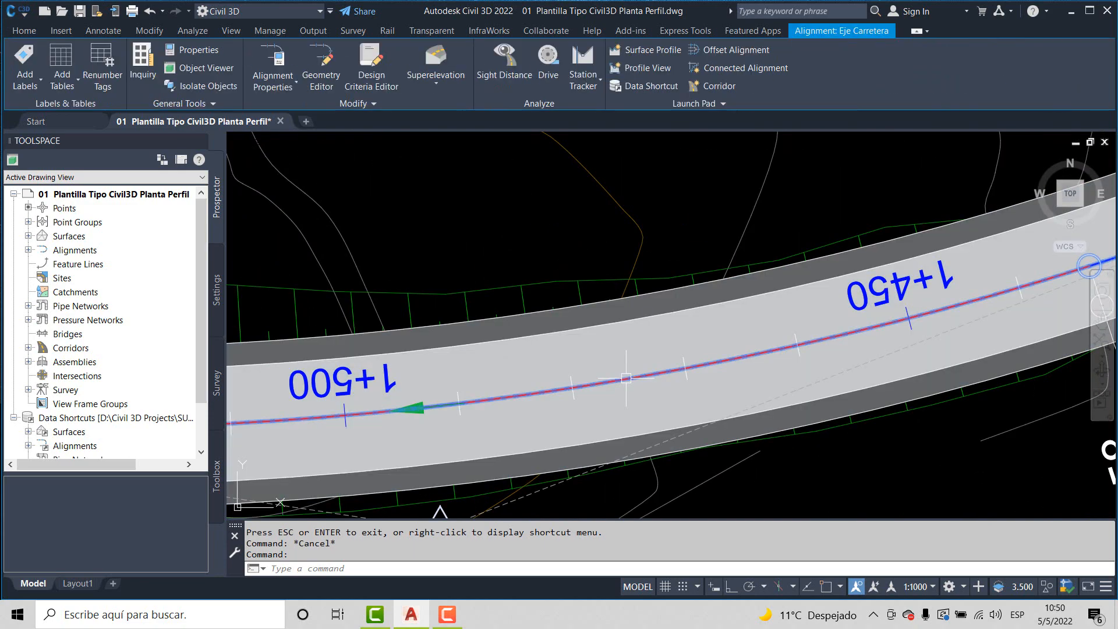
click(321, 66)
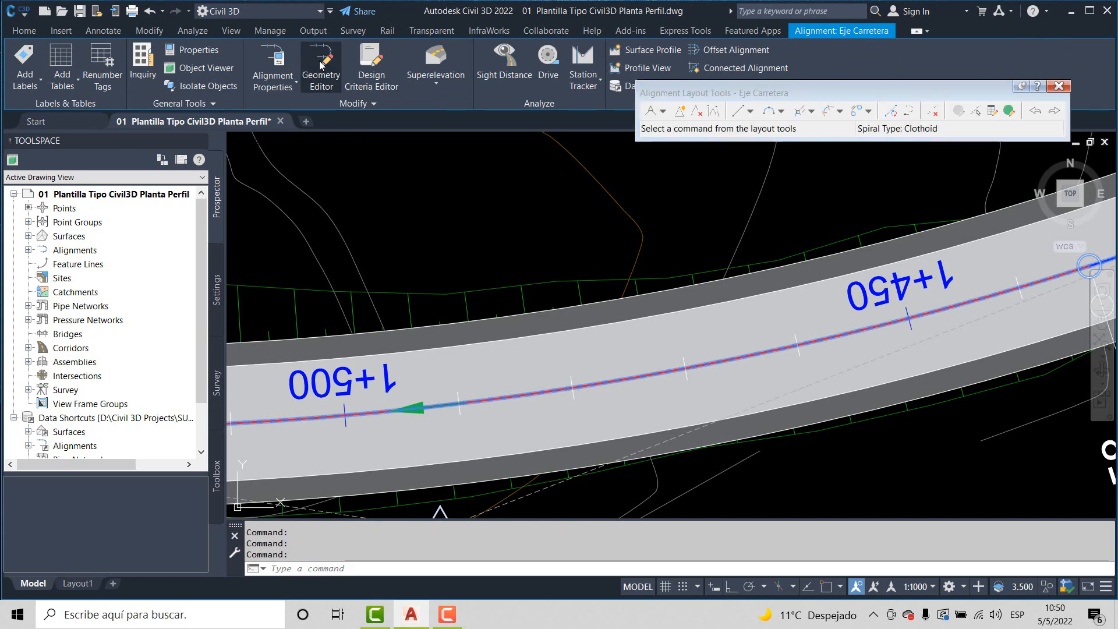
click(1009, 111)
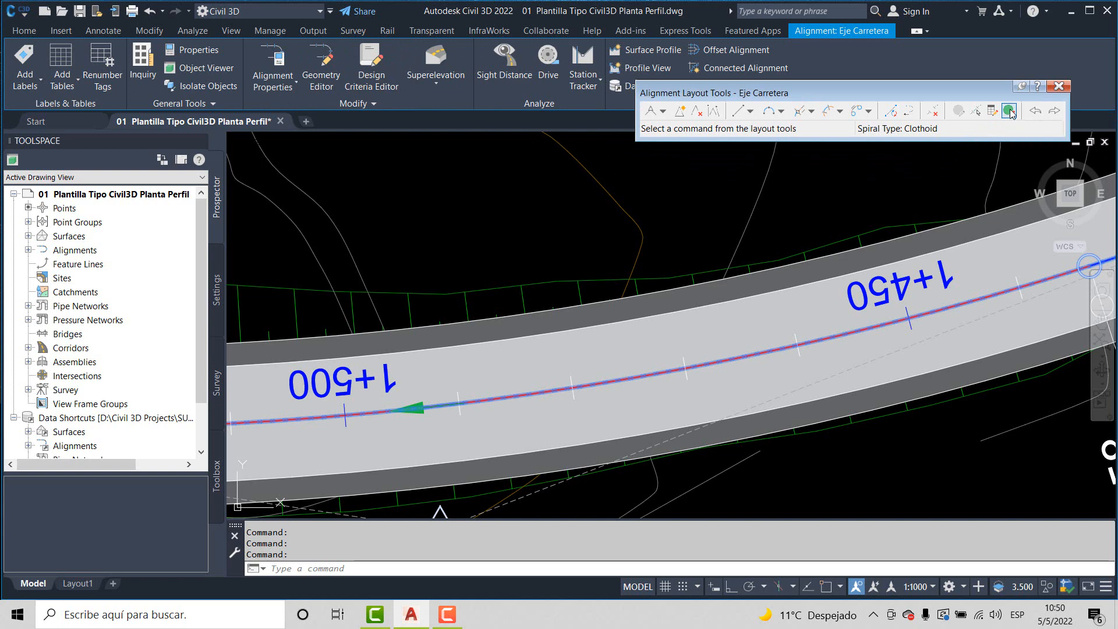
right_click(196, 79)
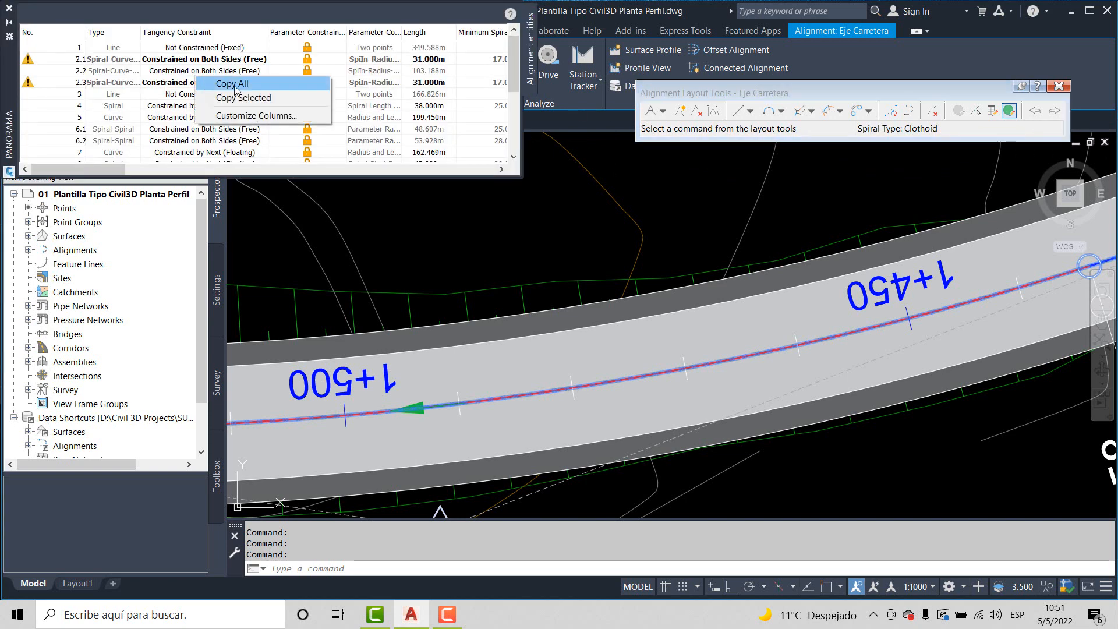
click(235, 86)
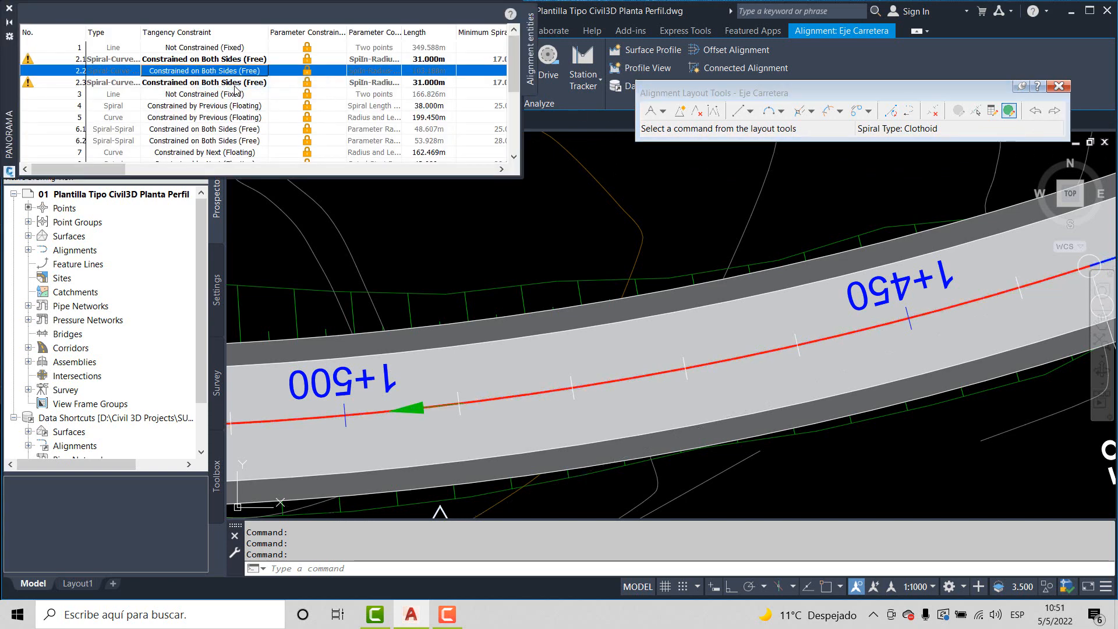
click(8, 9)
click(1059, 86)
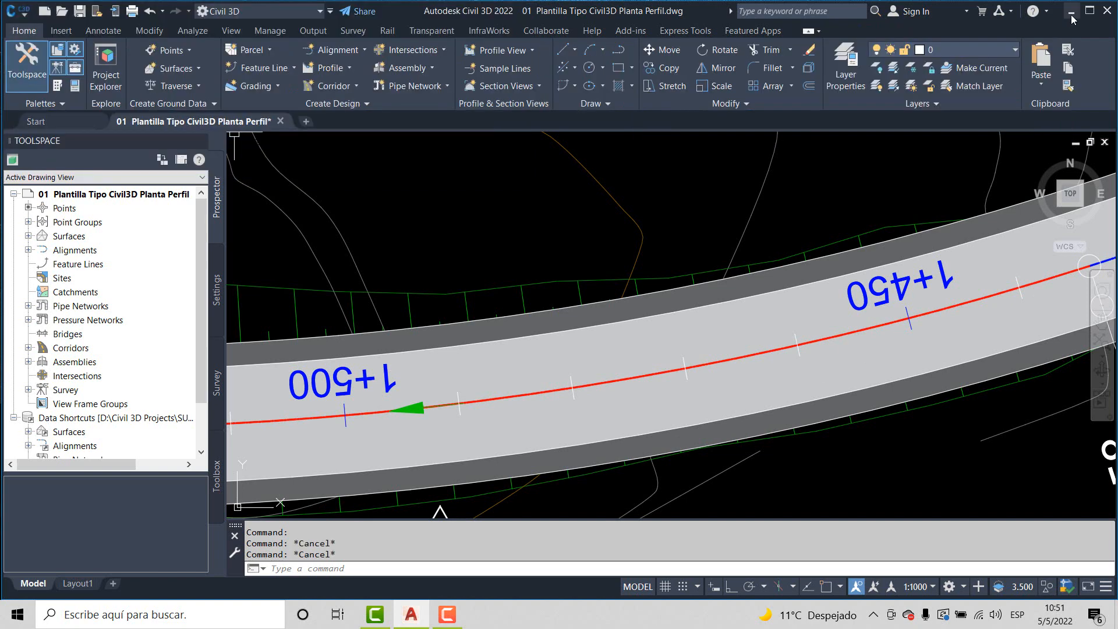
Step: Open the Programa Editor de Peralates CBL 2022 workbook from the desktop and paste the copied alignment data at A1 of the Datos sheet
click(1071, 12)
click(313, 177)
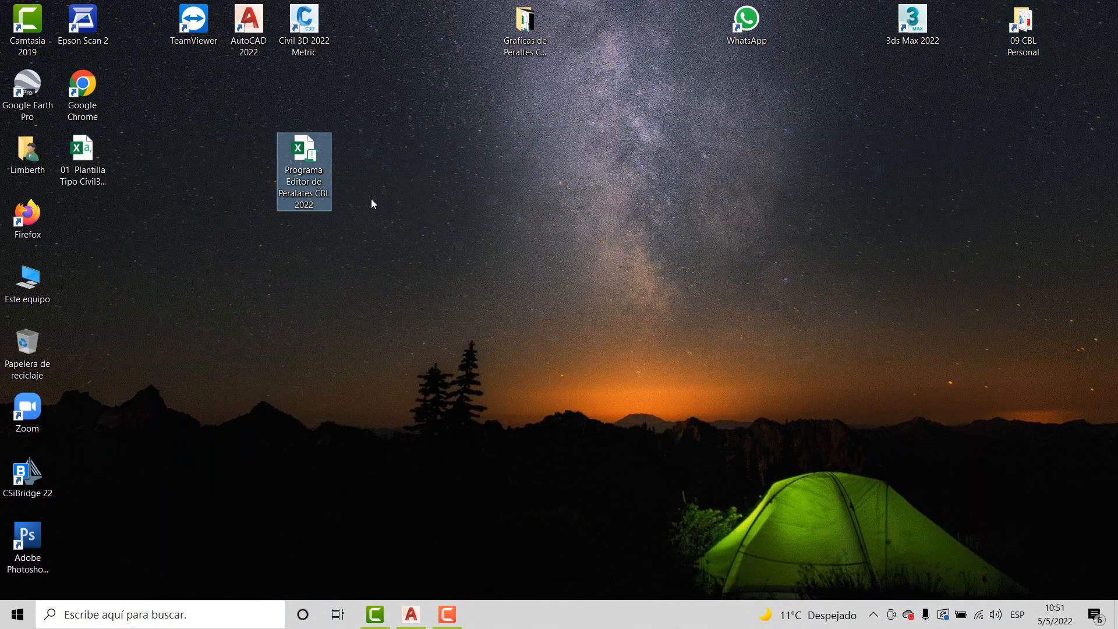
key(Return)
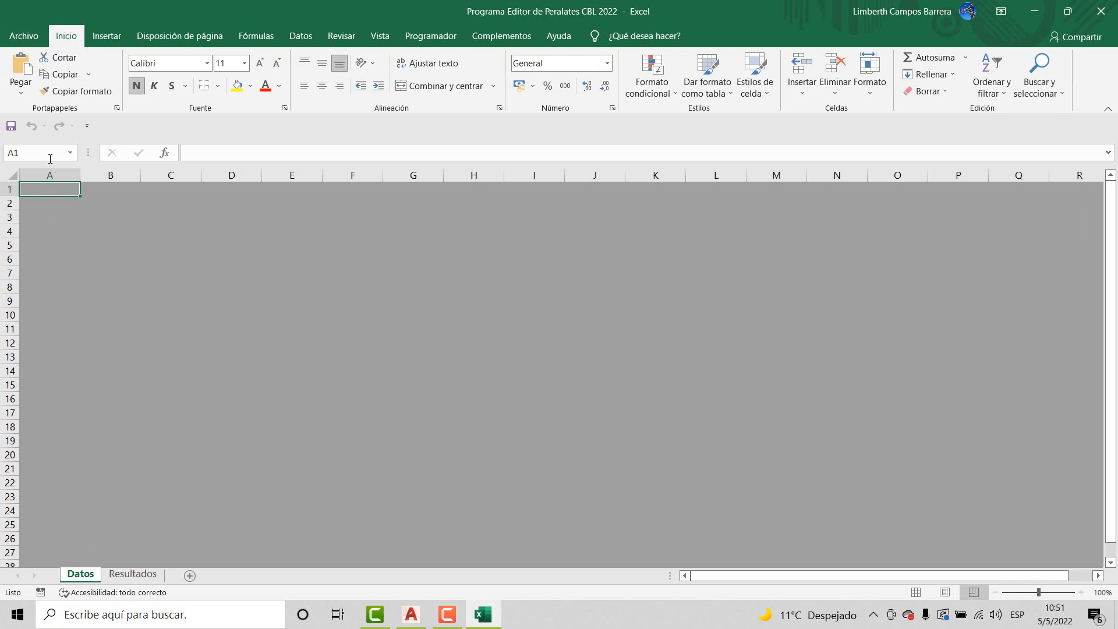
click(22, 63)
click(438, 342)
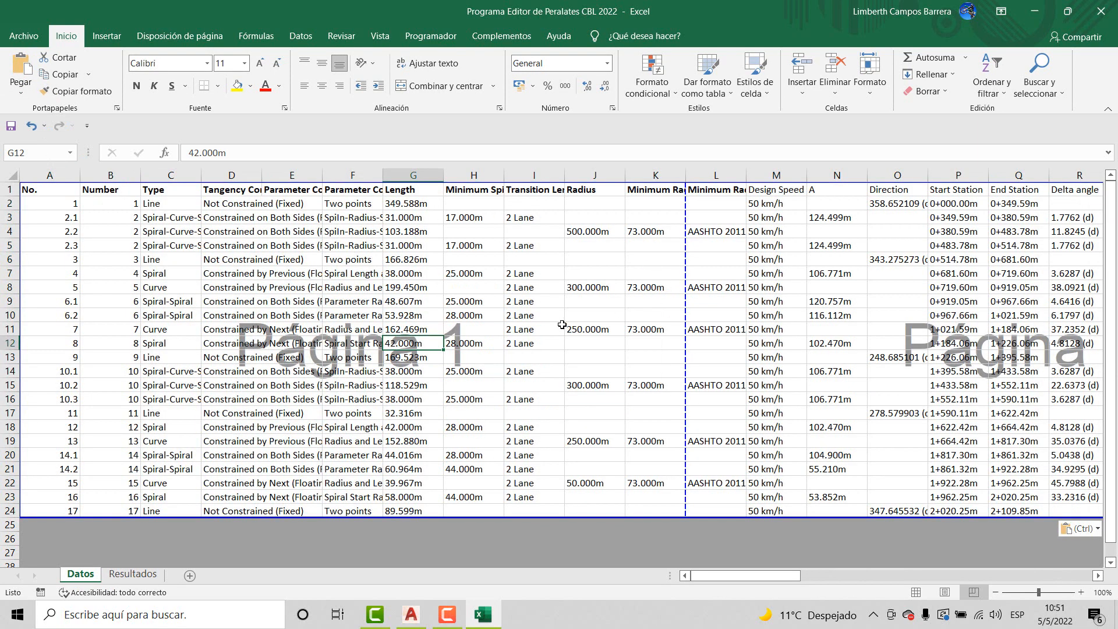
Step: Clean and configure the pasted alignment data with the Depurar y Configurar Datos macro
click(520, 41)
click(84, 59)
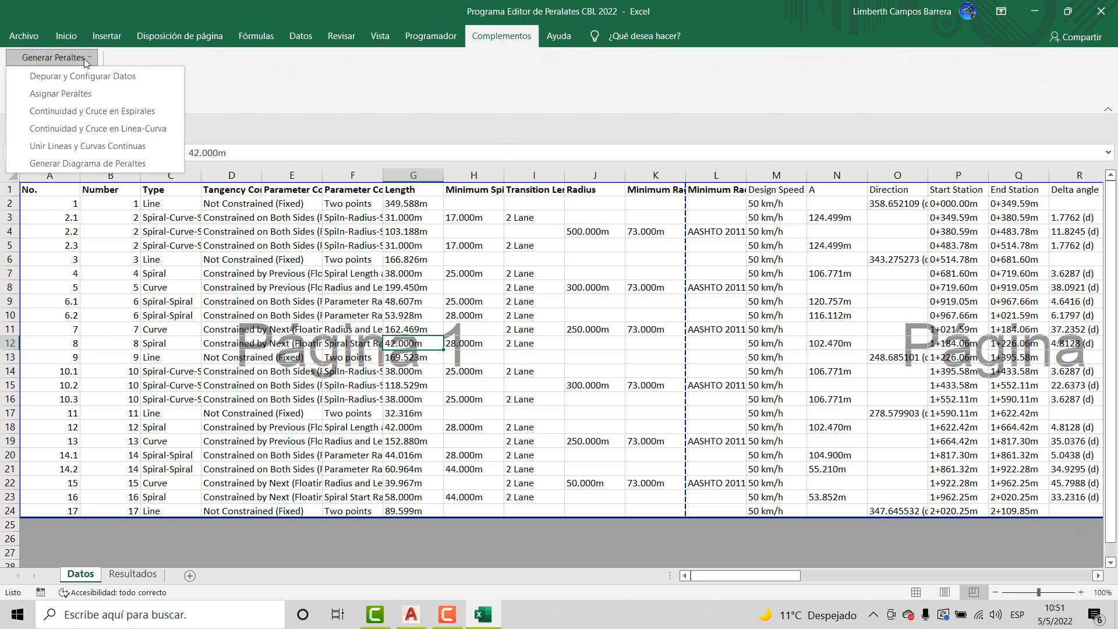
click(137, 78)
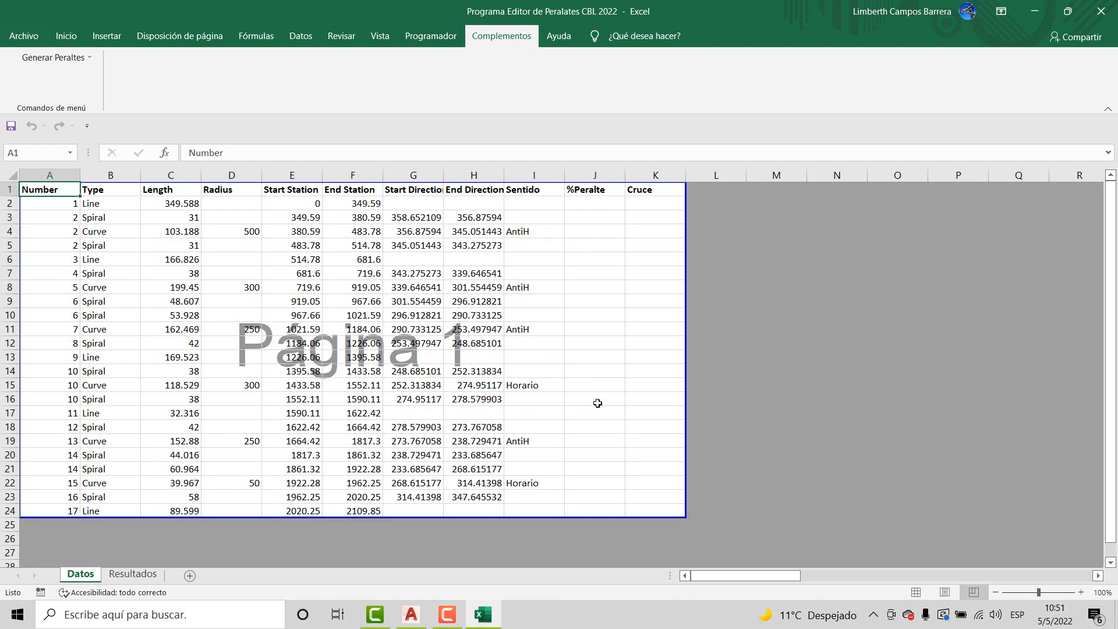
Step: Fill the %Peralte column with Asignar Peraltes, using Peralte Maximo 8, Bombeo 2.5 and Velocidad 50 km/h
click(600, 203)
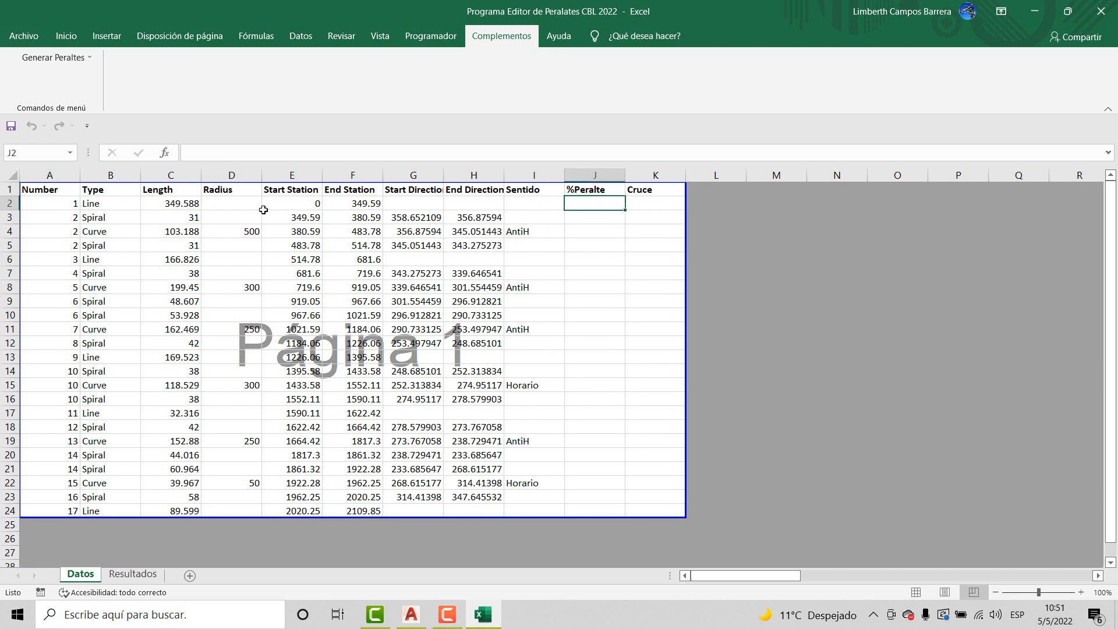
drag(603, 189, 606, 515)
click(89, 58)
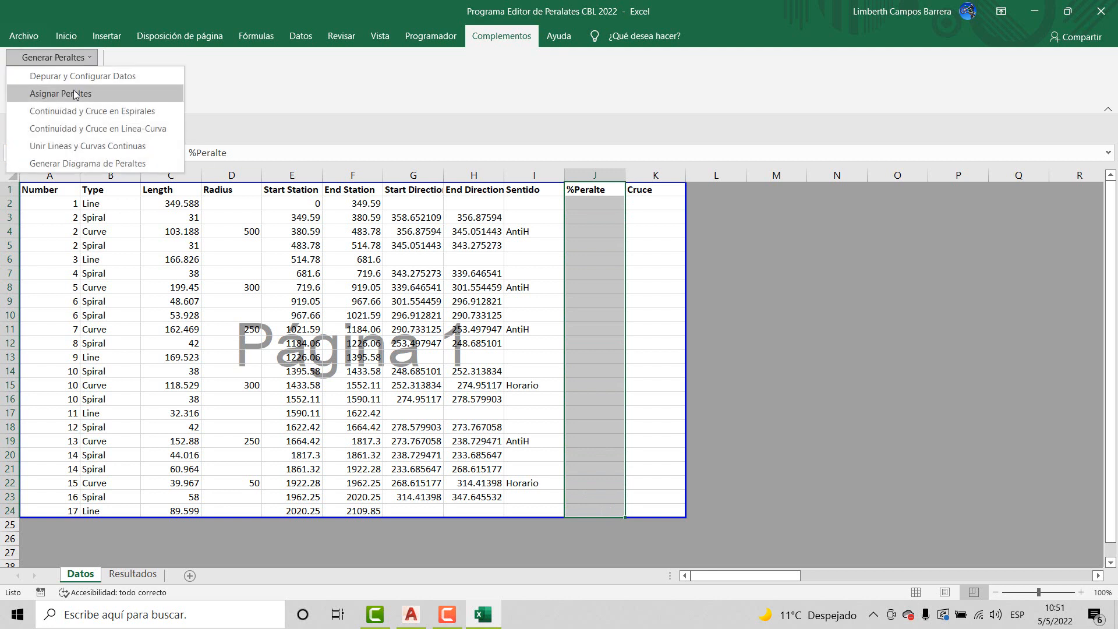
click(101, 95)
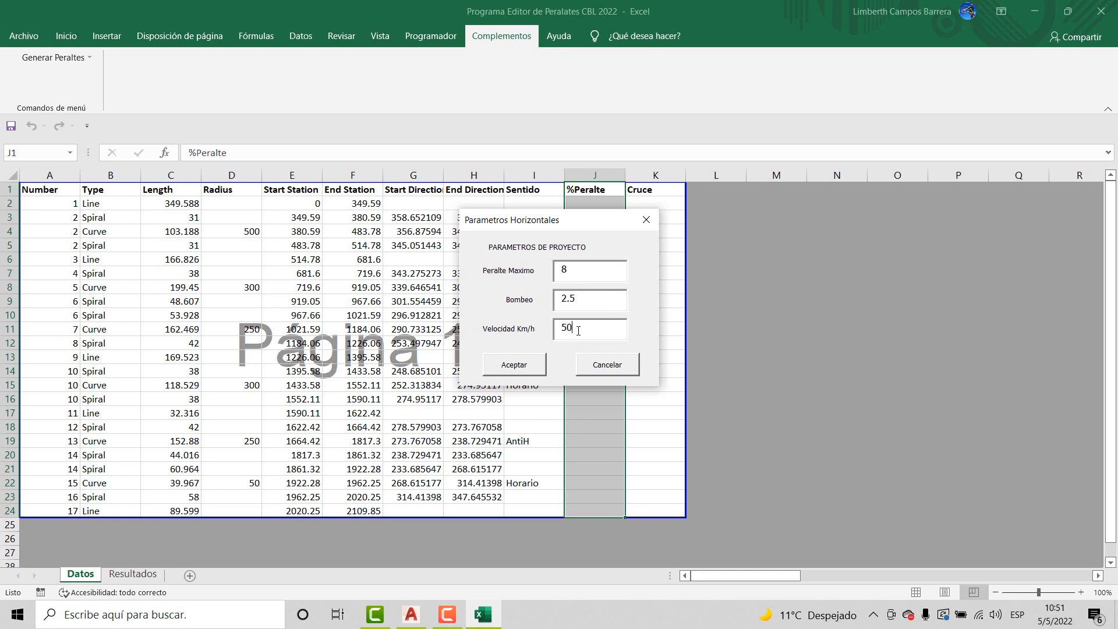
click(530, 370)
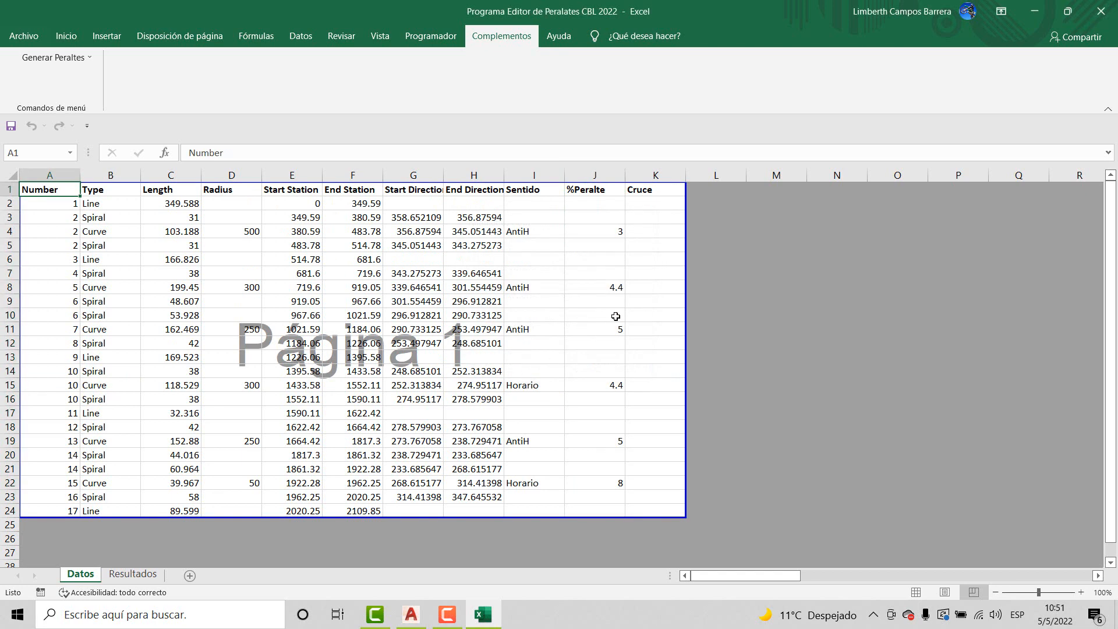
Step: Review the %Peralte value assigned to each curve in the Datos sheet against its row data
drag(609, 229, 615, 483)
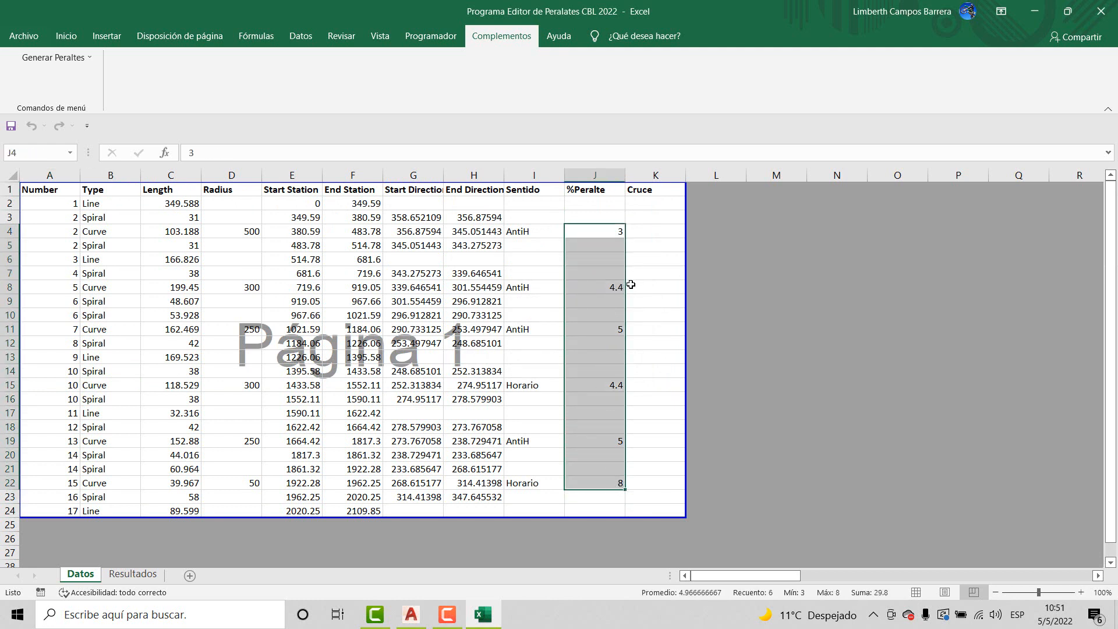
click(615, 228)
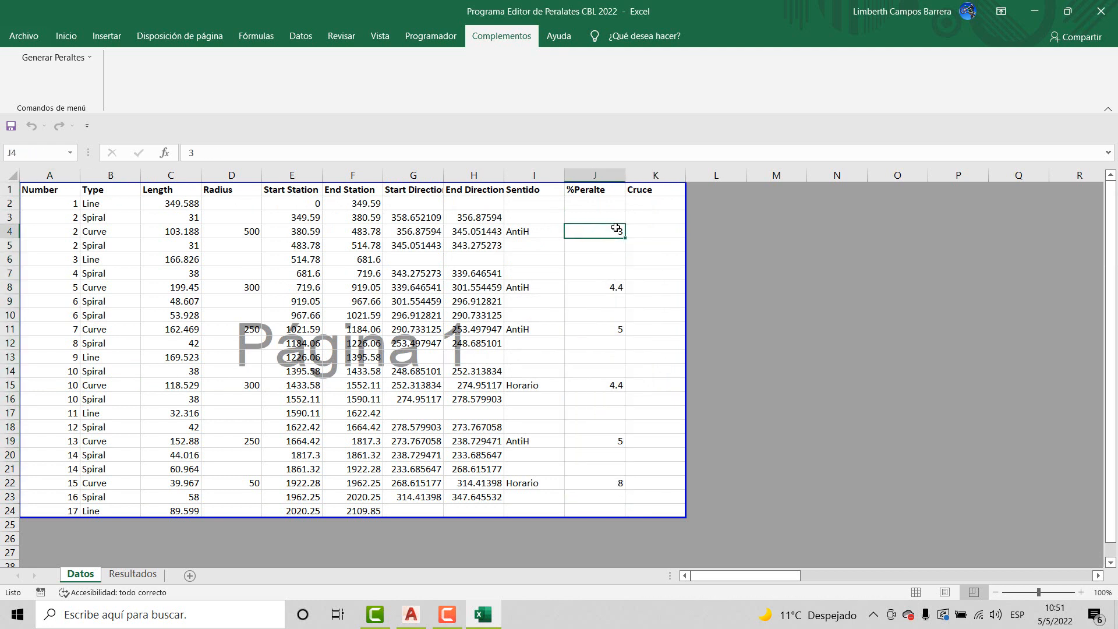
click(608, 283)
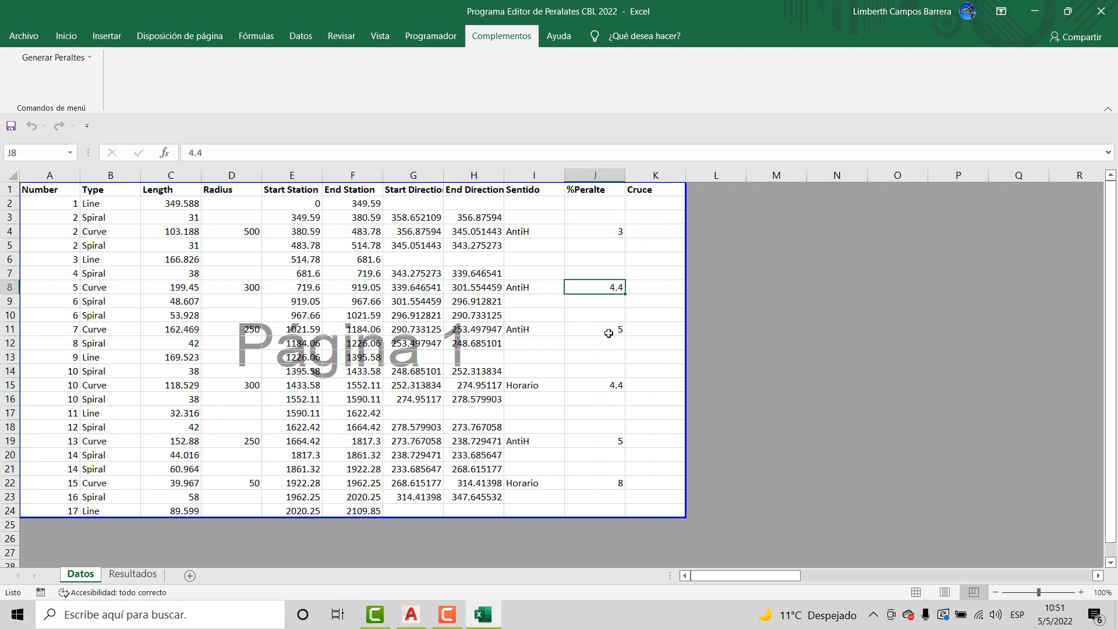
click(609, 330)
click(607, 372)
click(610, 385)
click(614, 445)
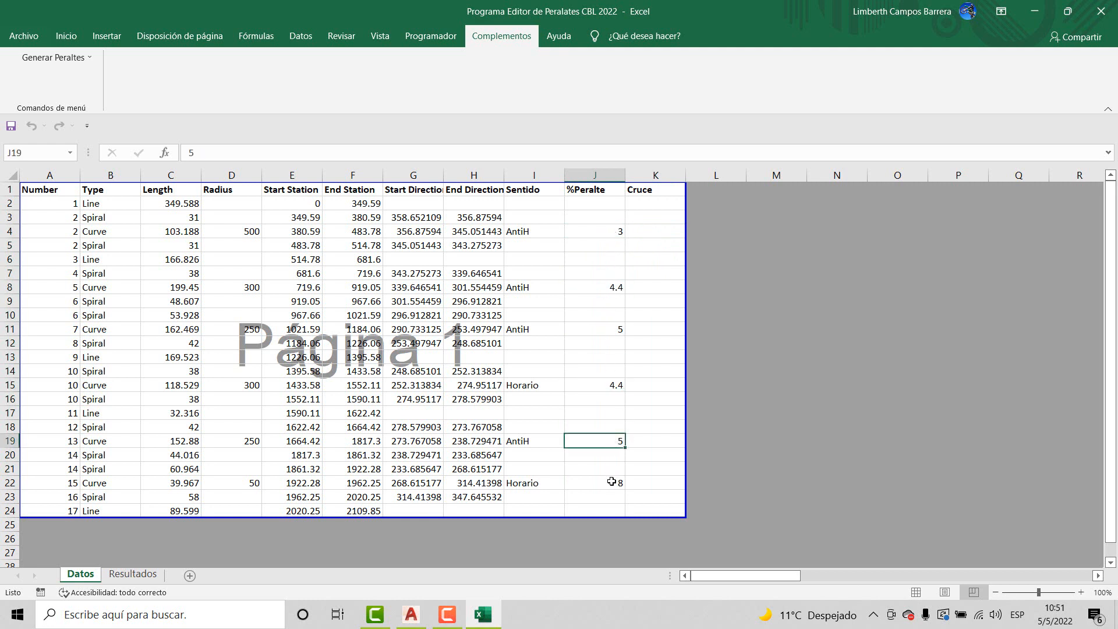
click(613, 483)
click(604, 232)
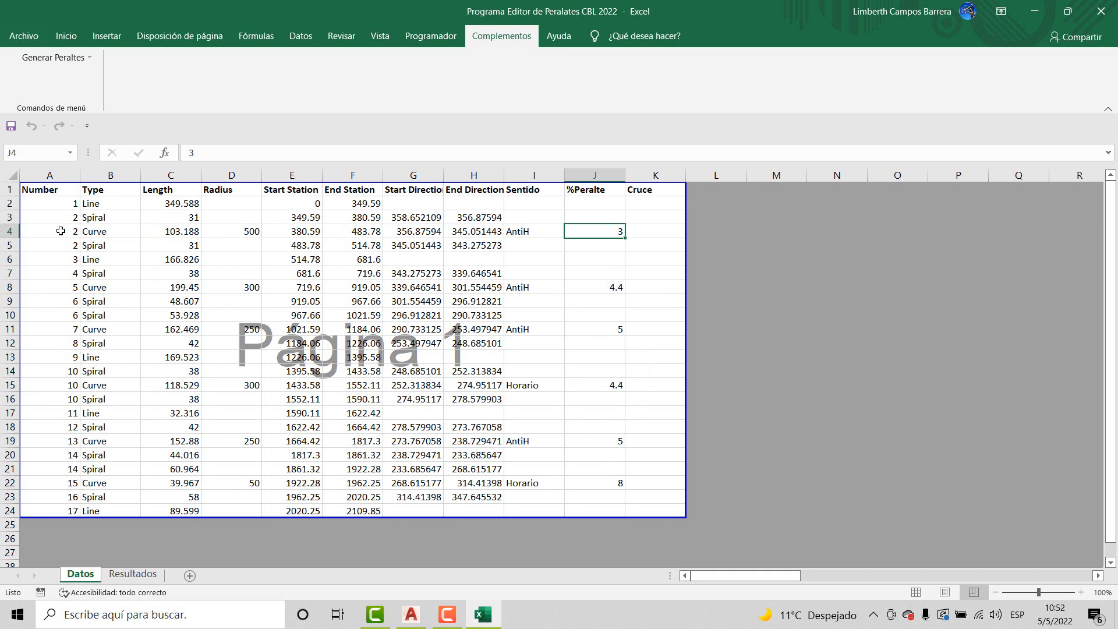
drag(61, 231, 614, 232)
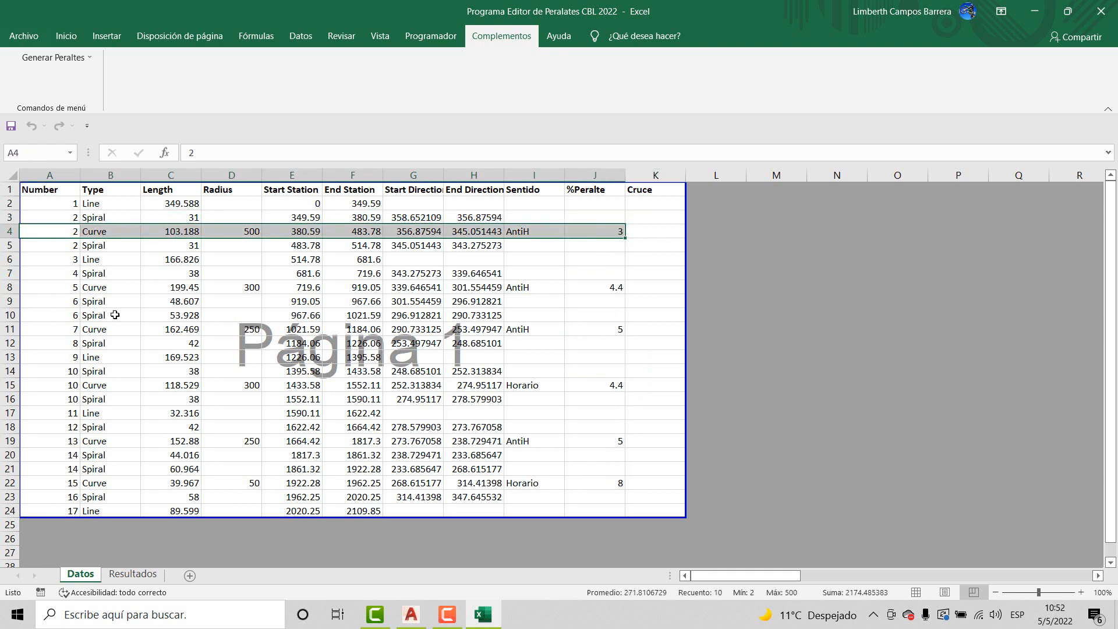
drag(58, 273, 597, 273)
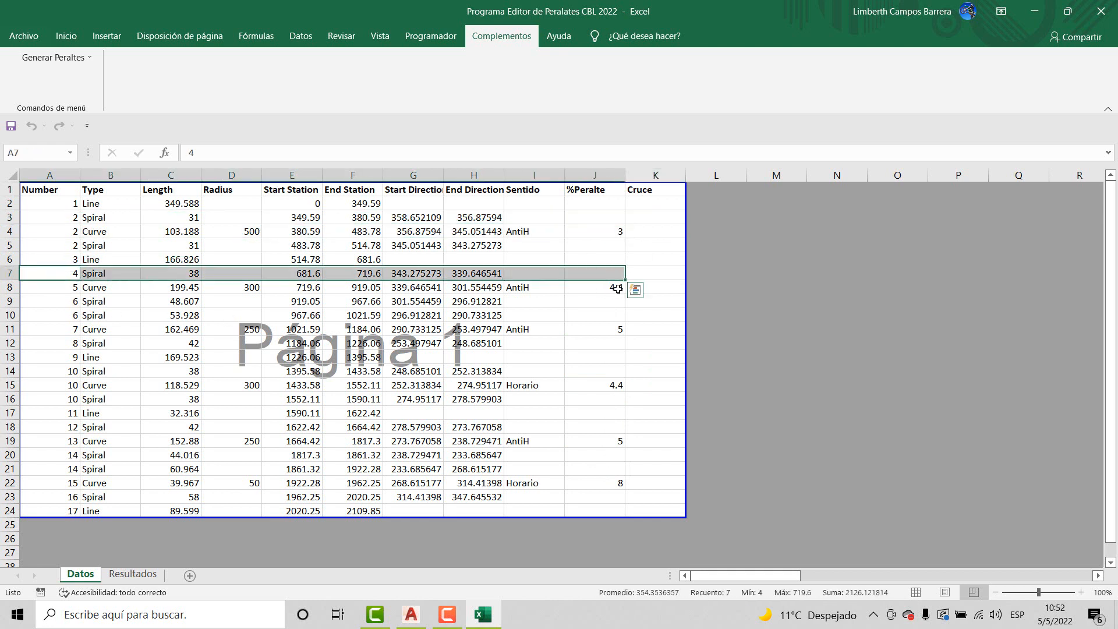
click(591, 289)
click(602, 333)
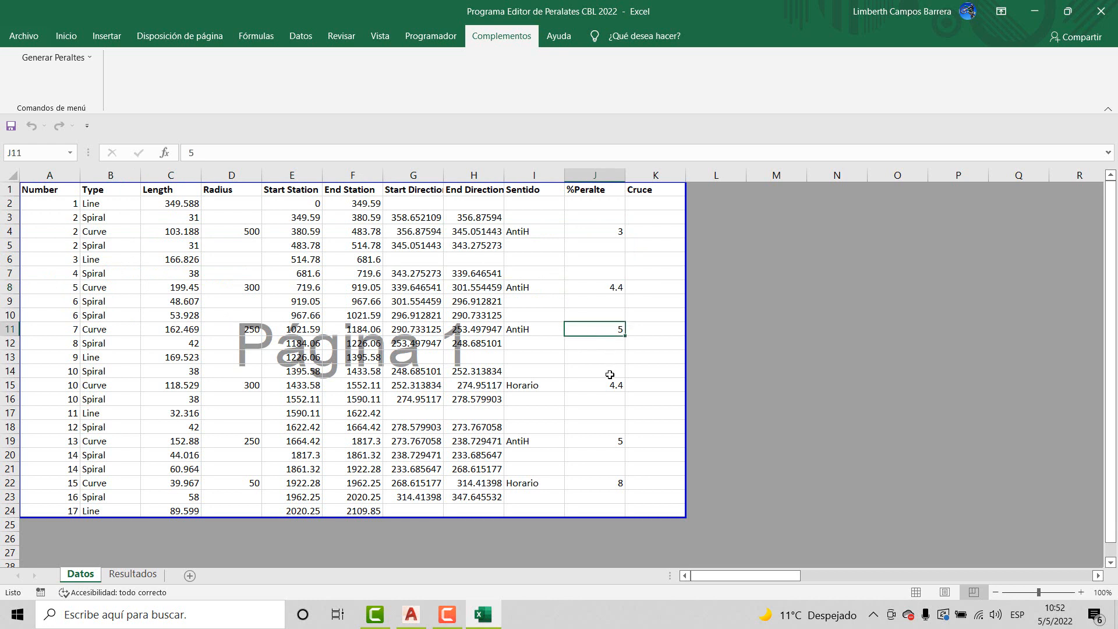
click(609, 385)
click(613, 443)
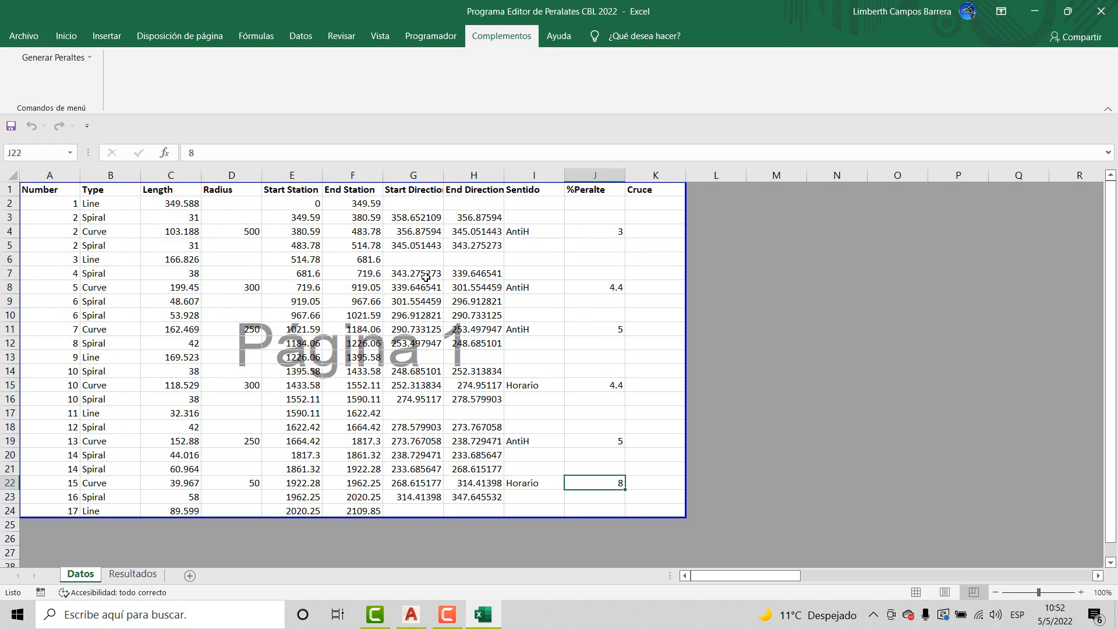
Step: Generate the superelevation table on the Resultados sheet with Generar Diagrama de Peraltes, using a Bombeo of 2,5
click(88, 58)
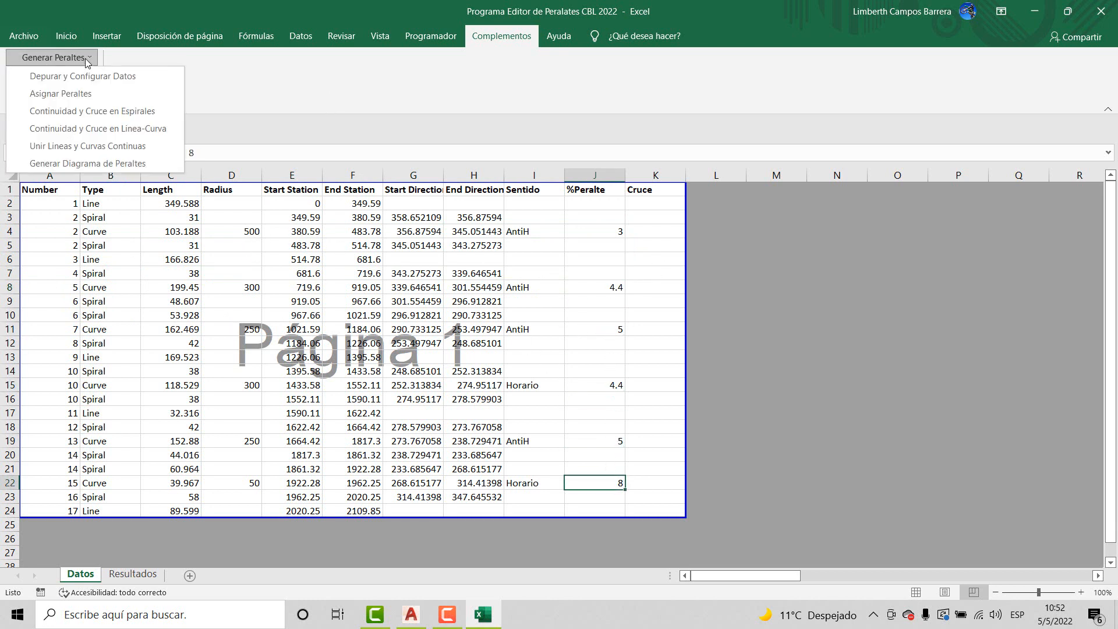
click(96, 165)
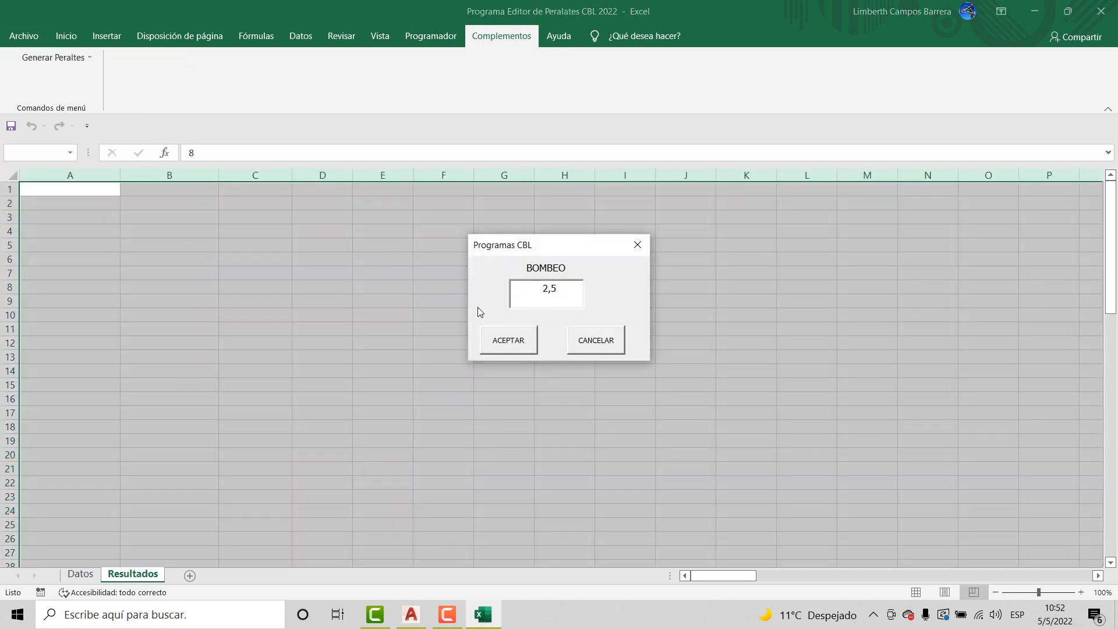
click(523, 346)
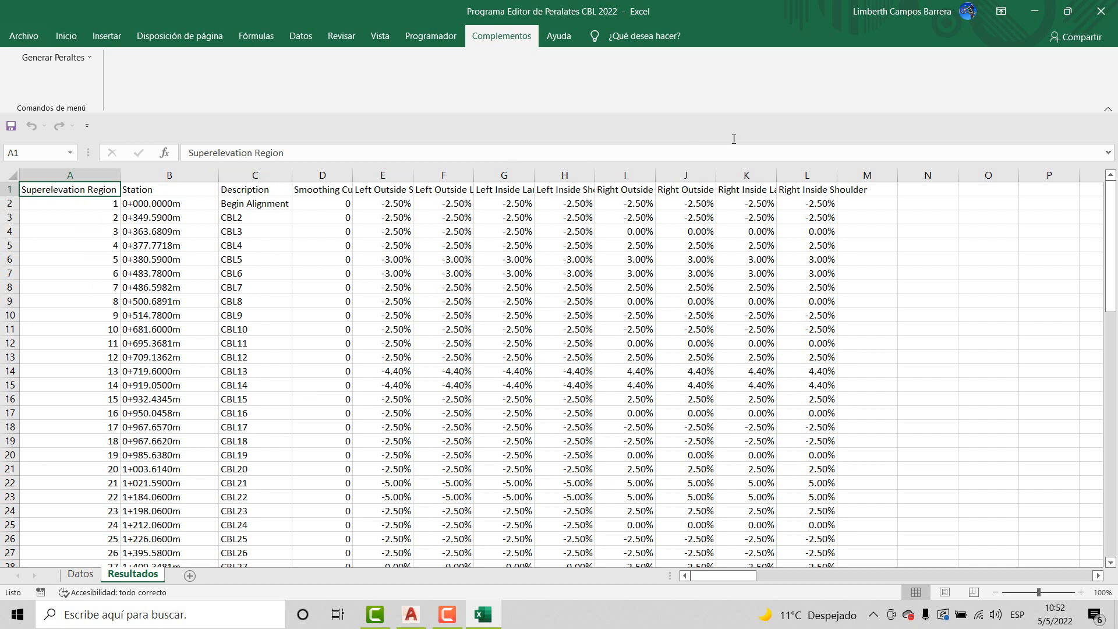
Step: Open the exported 01 Plantilla Tipo Civil3D Planta Perfil CSV from the desktop and clear all of its contents
click(1034, 11)
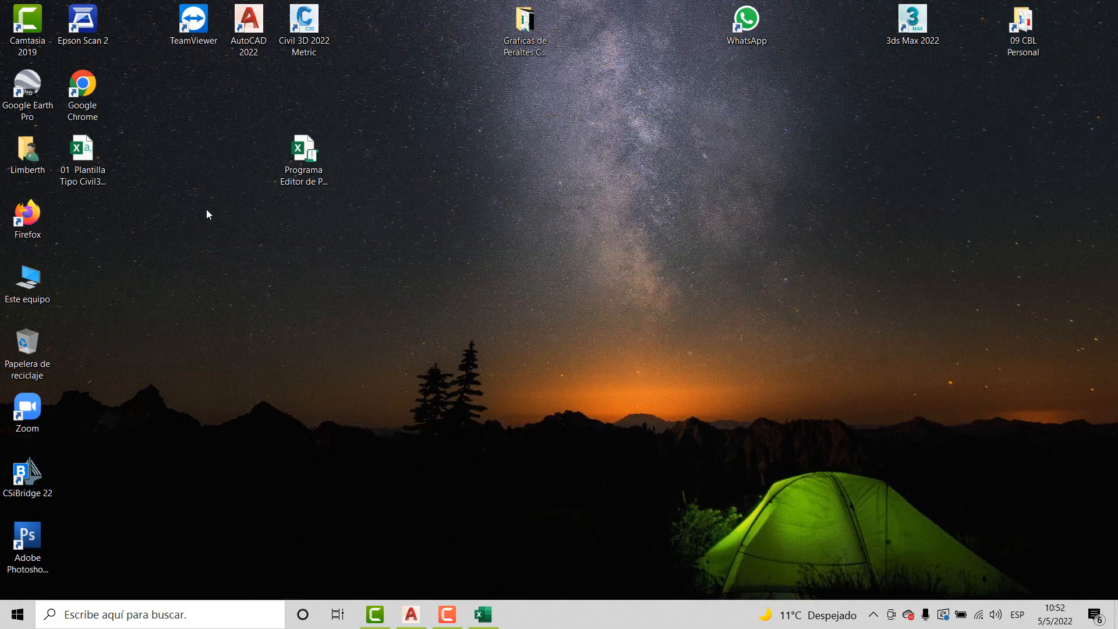
double_click(93, 158)
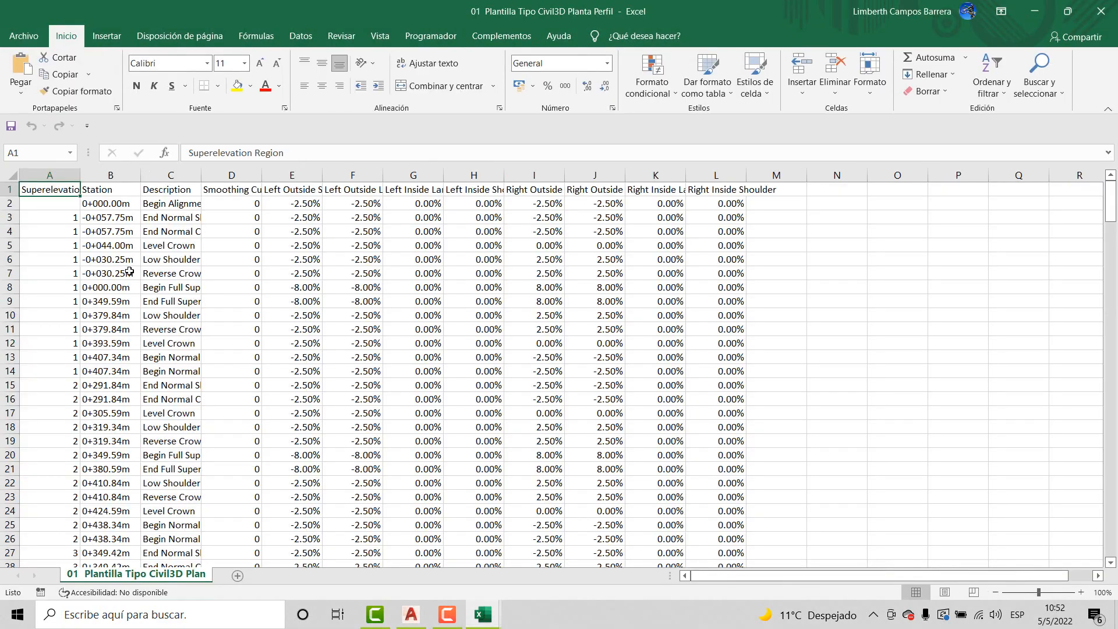
click(13, 174)
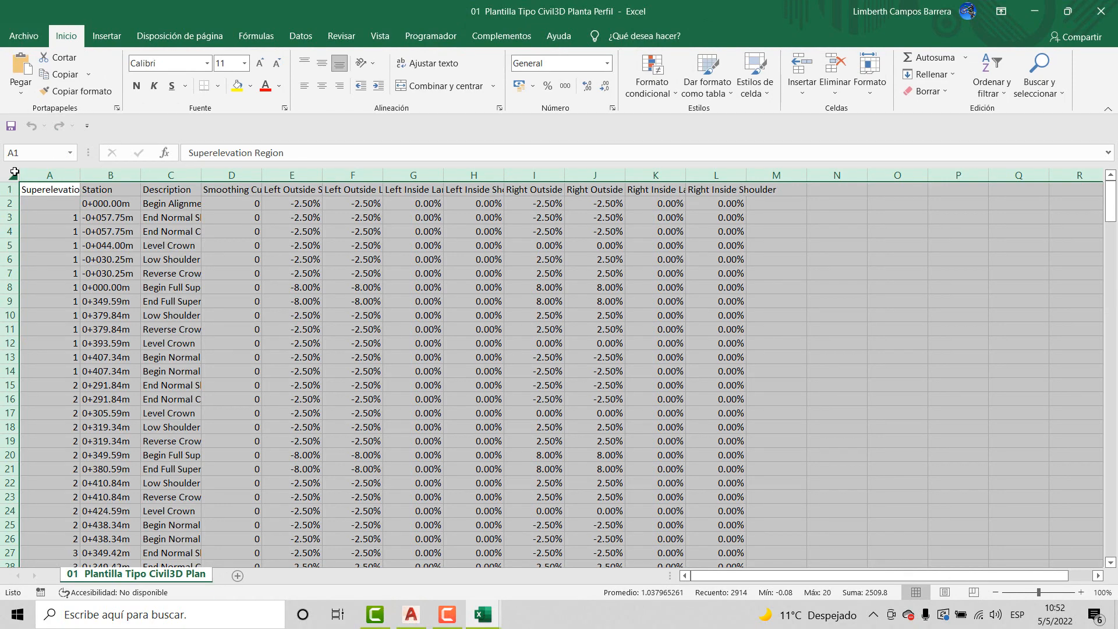
key(Delete)
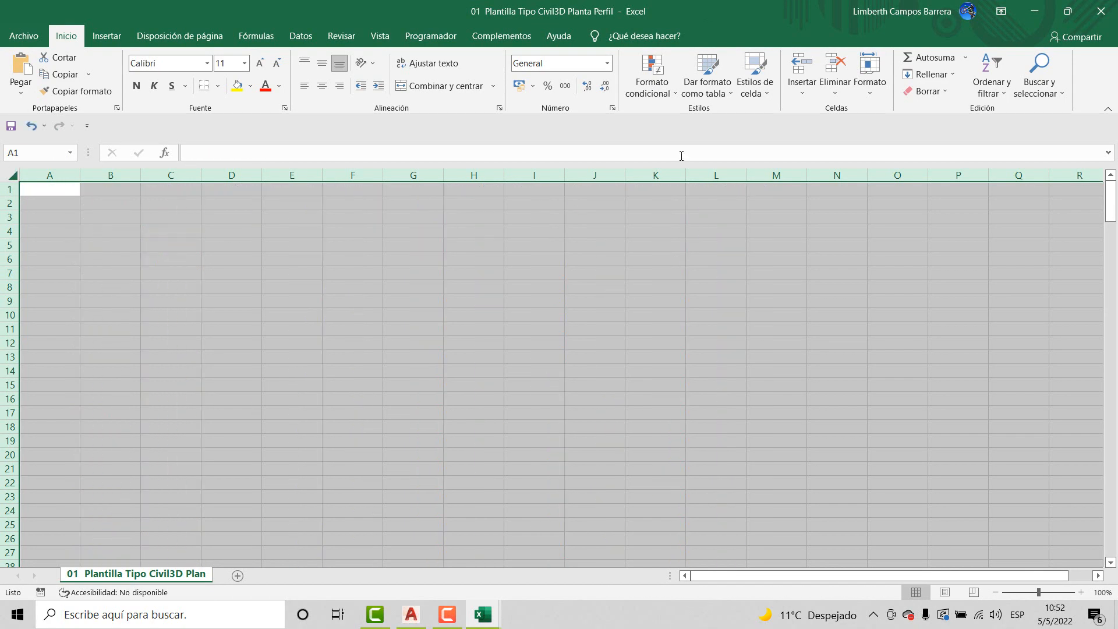
Step: Copy the entire superelevation table, headers included, from the Resultados sheet of the Programa Editor de Peralates CBL 2022 workbook
click(1035, 12)
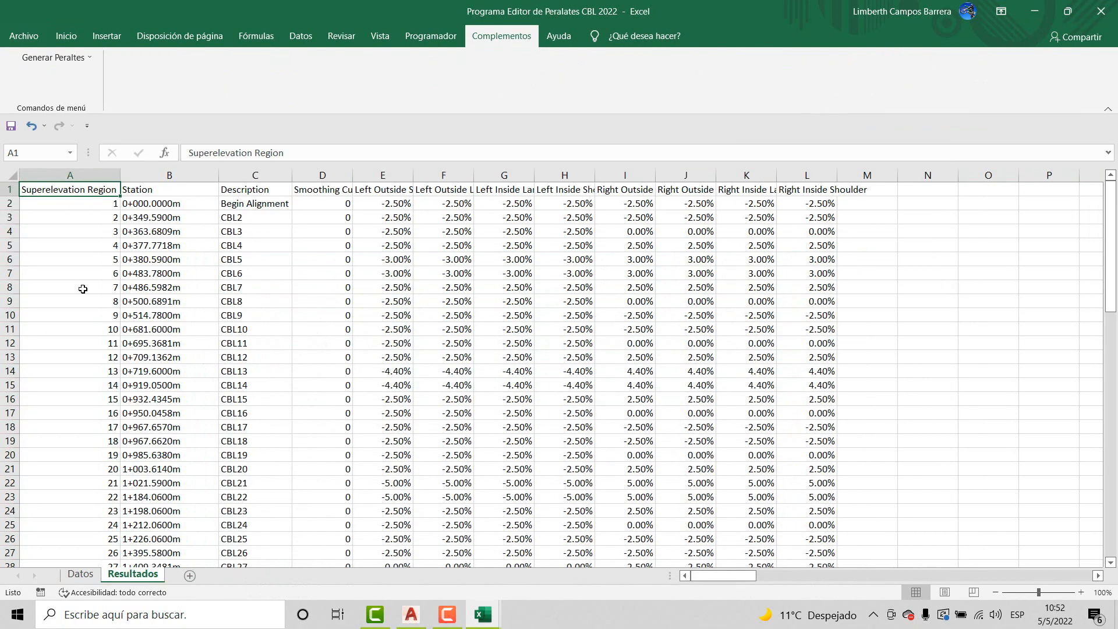
key(ctrl+shift+Right)
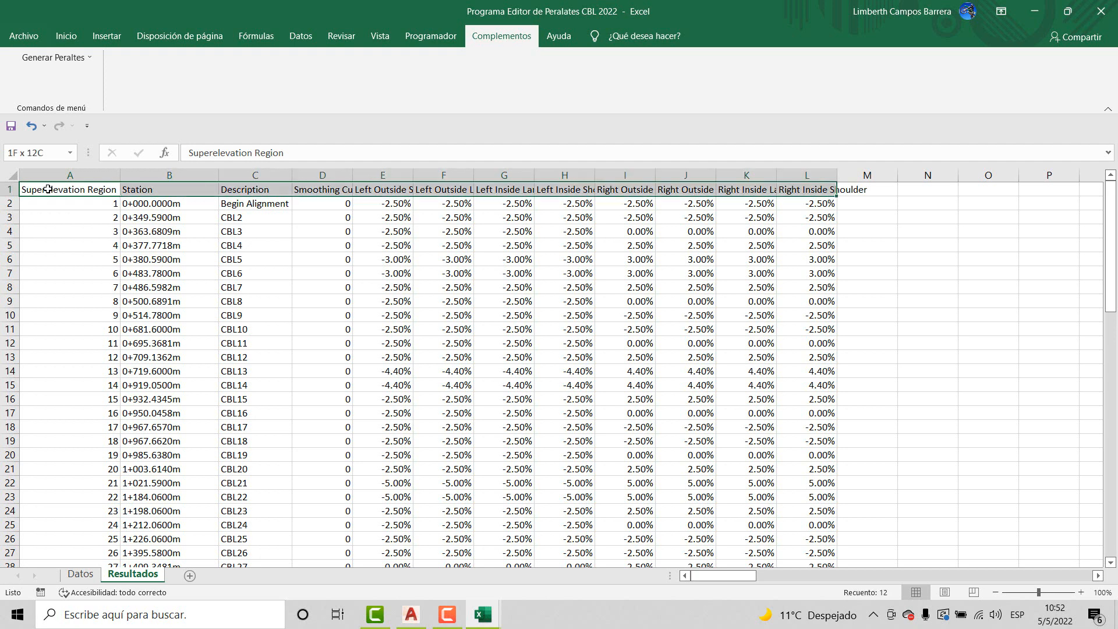
key(ctrl+shift+Down)
key(ctrl+c)
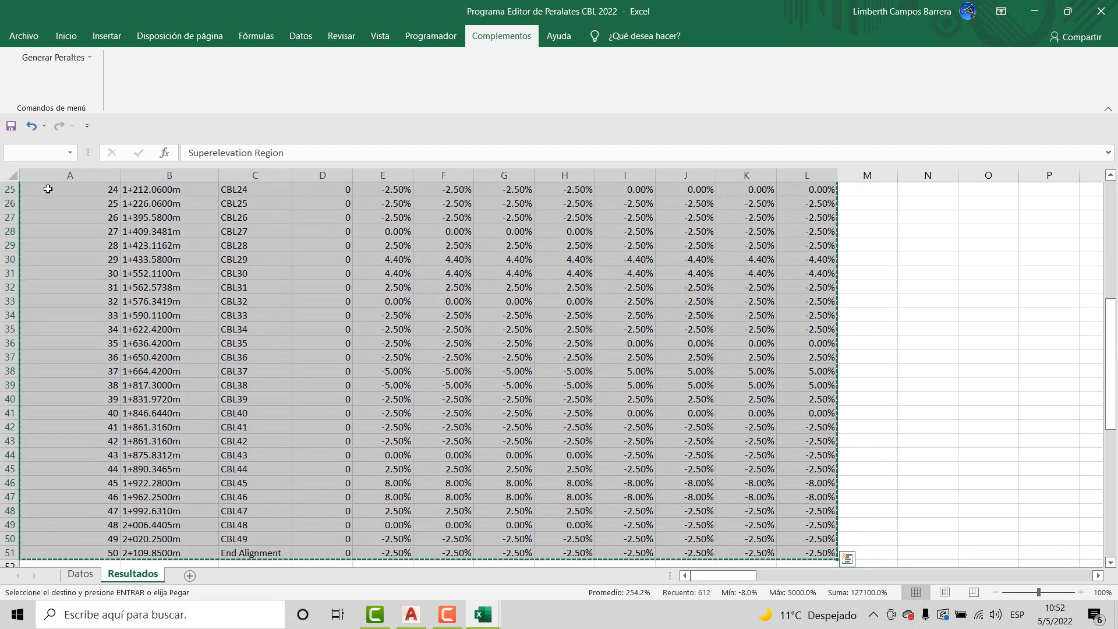
Step: Paste the copied superelevation table into the emptied 01 Plantilla Tipo Civil3D Planta Perfil CSV starting at cell A1
click(1035, 16)
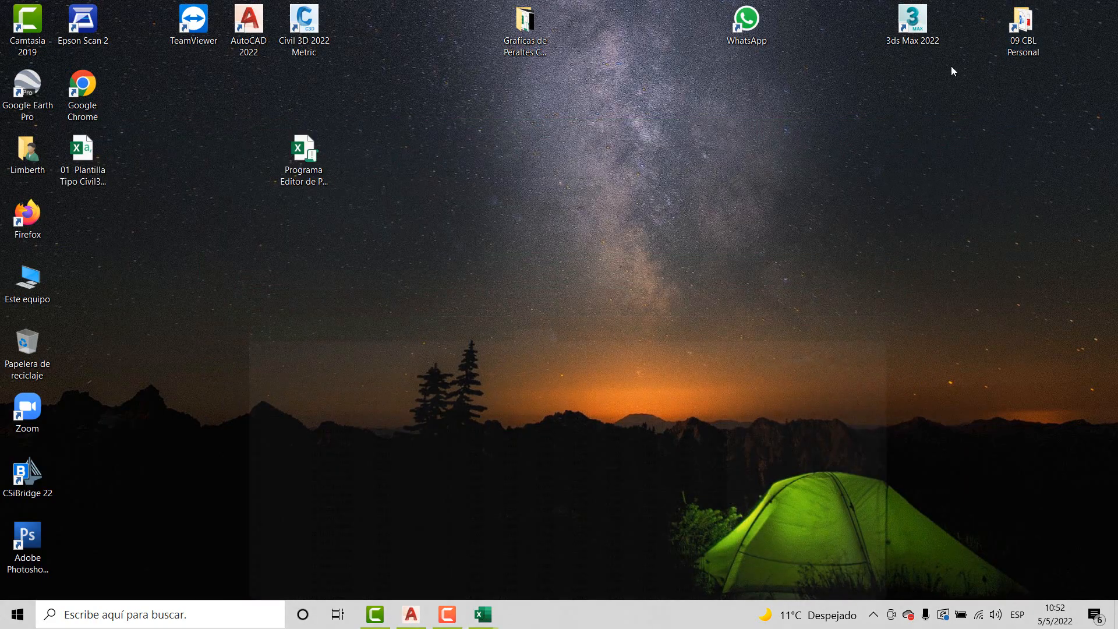
mouse_move(482, 617)
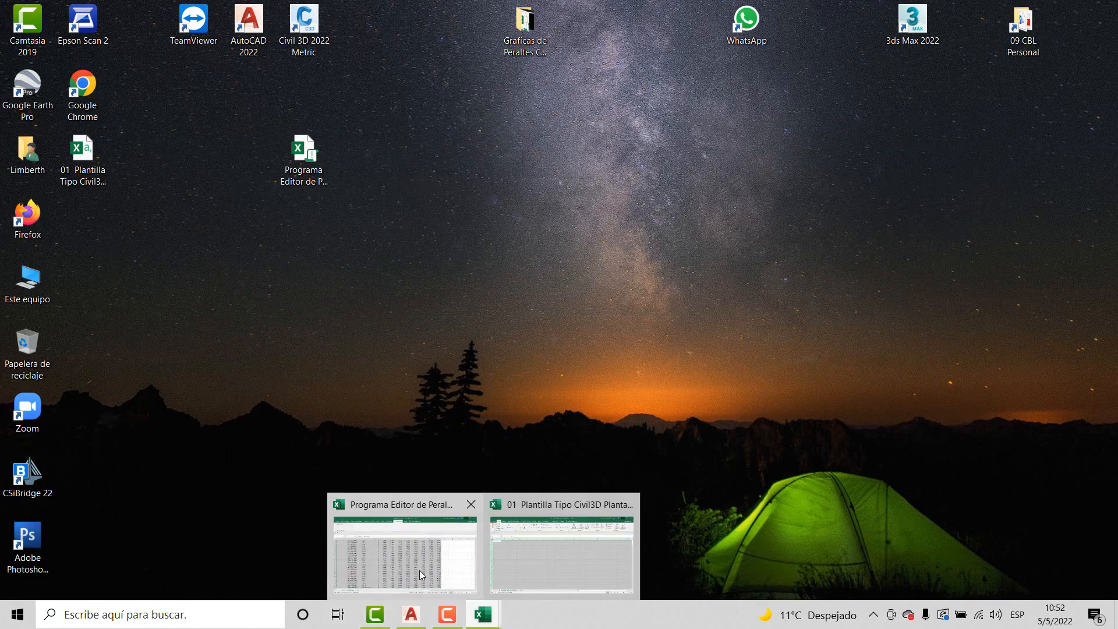
click(420, 571)
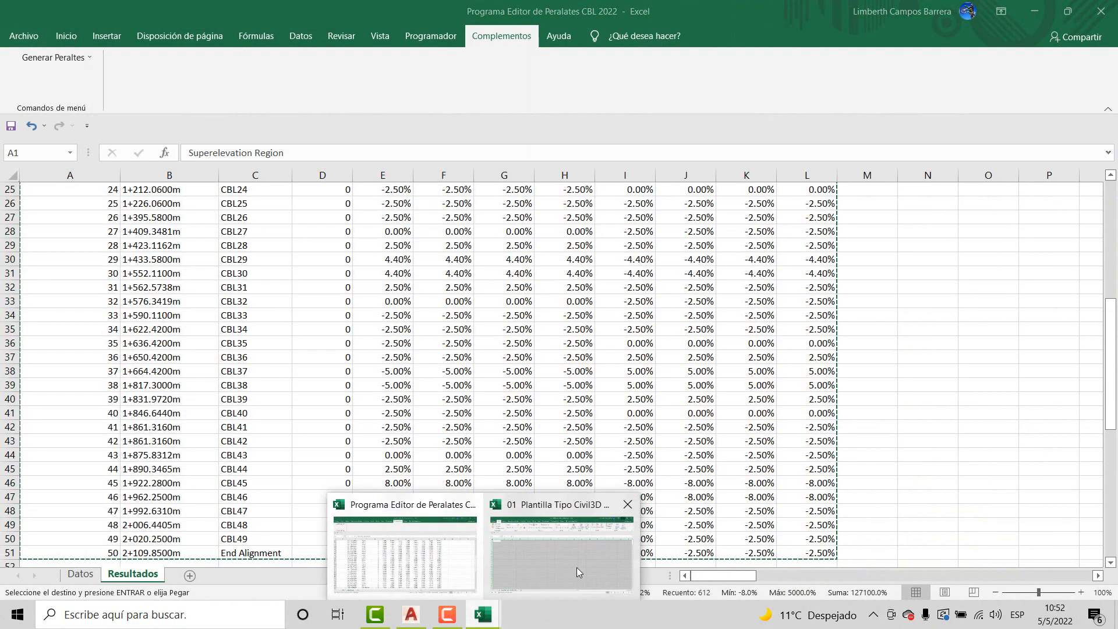
click(579, 573)
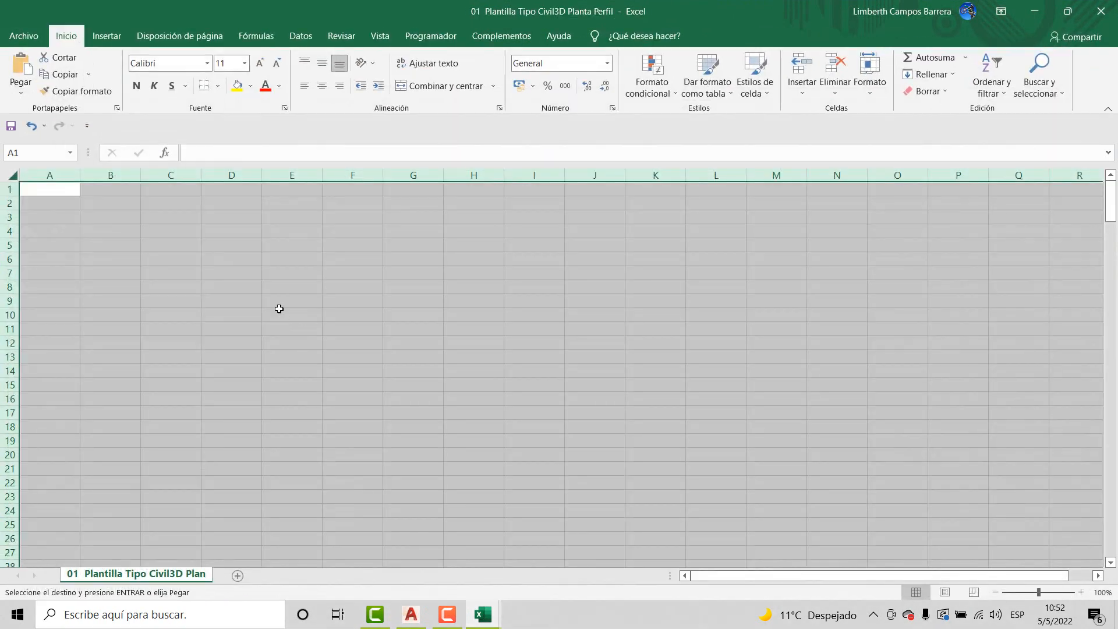
click(66, 191)
key(ctrl+v)
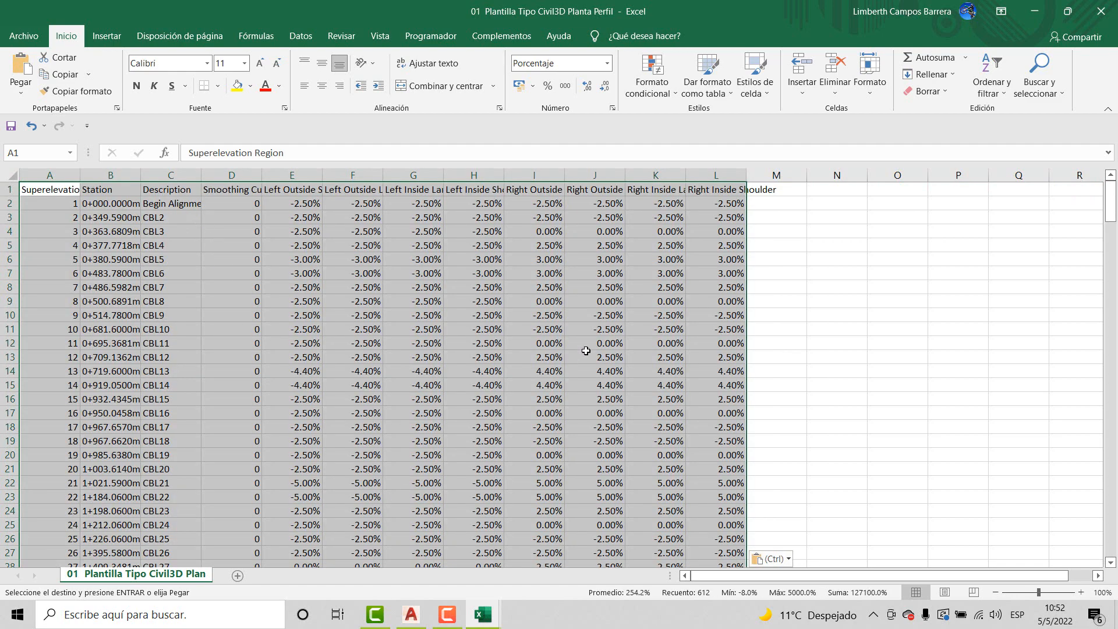
Step: Save and close the CSV, then save and close the macro workbook while keeping the copied data on the clipboard
click(1100, 11)
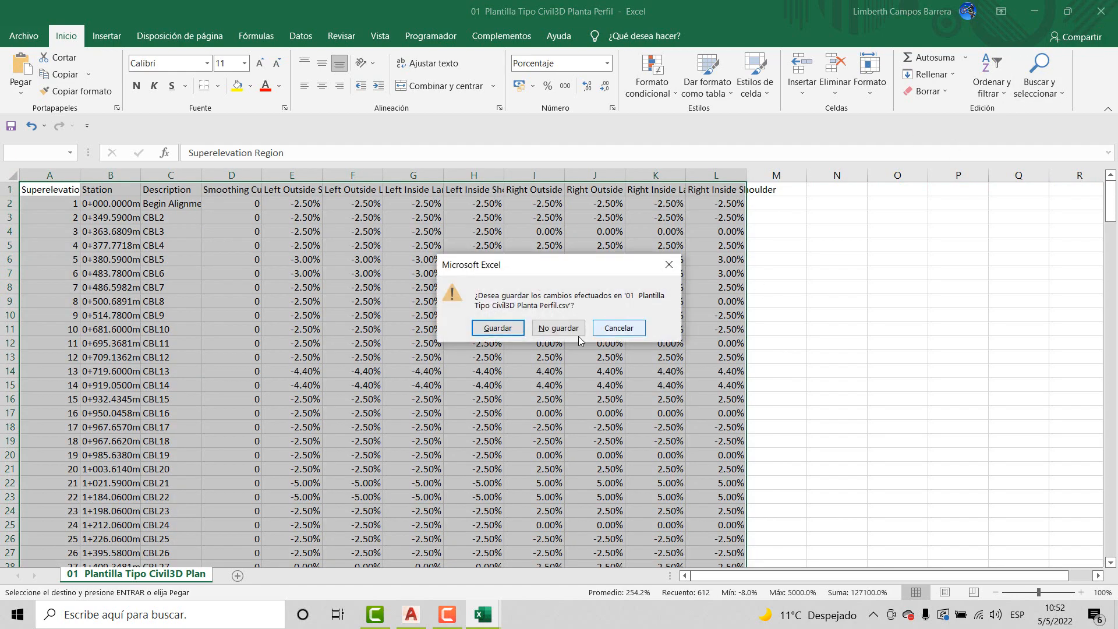
click(498, 328)
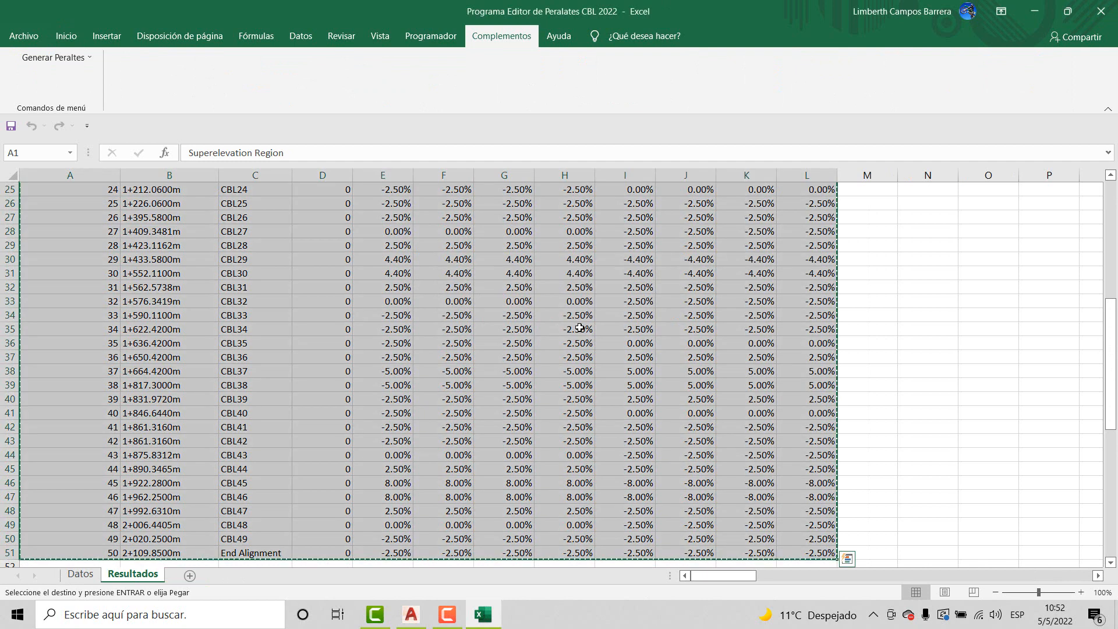
click(1101, 11)
click(498, 328)
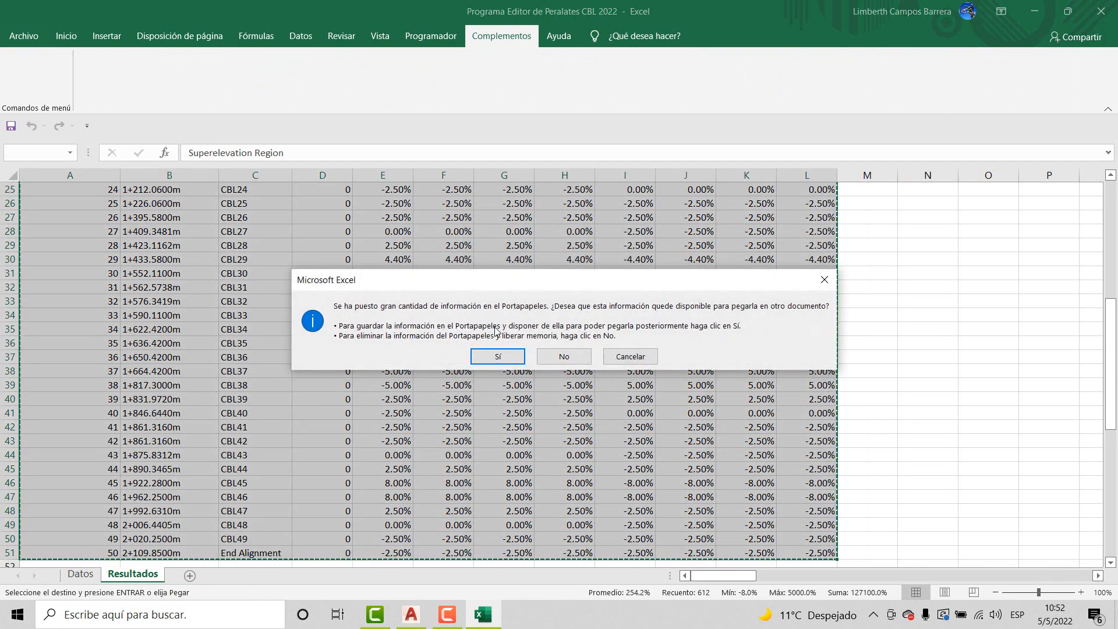
click(500, 356)
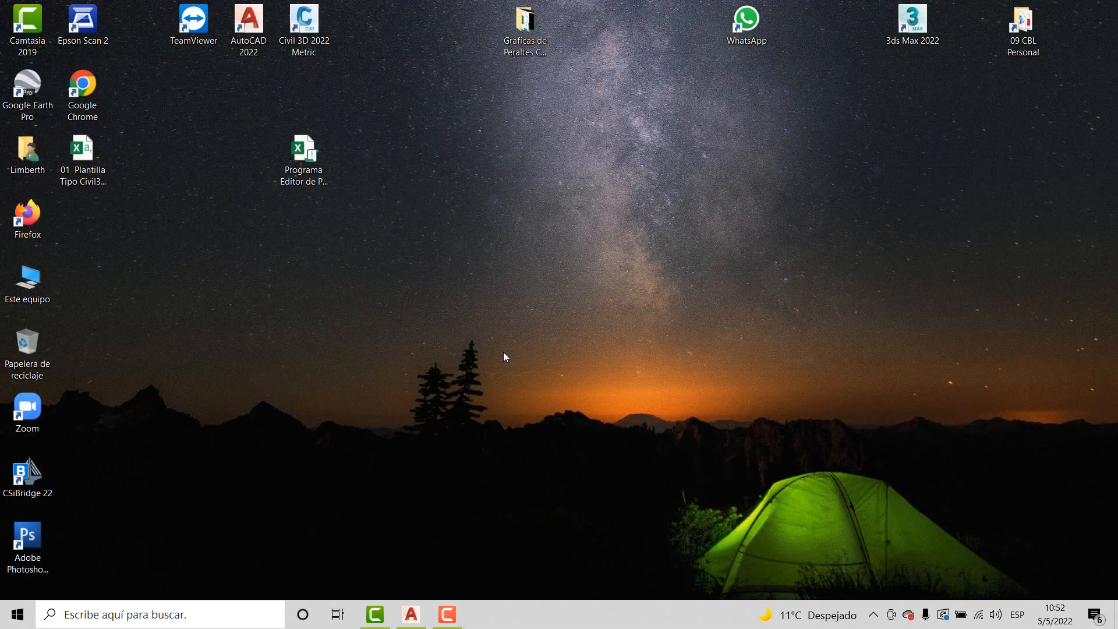
Step: Switch to Civil 3D and open the Tabular Editor for the superelevation view below the profile
click(410, 614)
scroll(518, 294, down, 5)
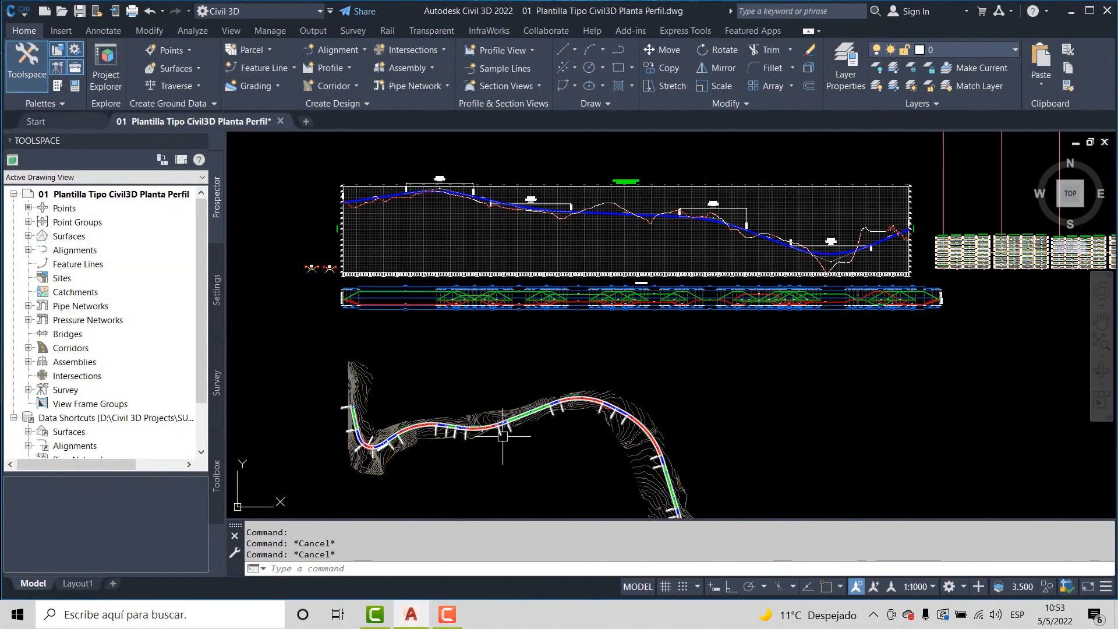
scroll(518, 294, up, 4)
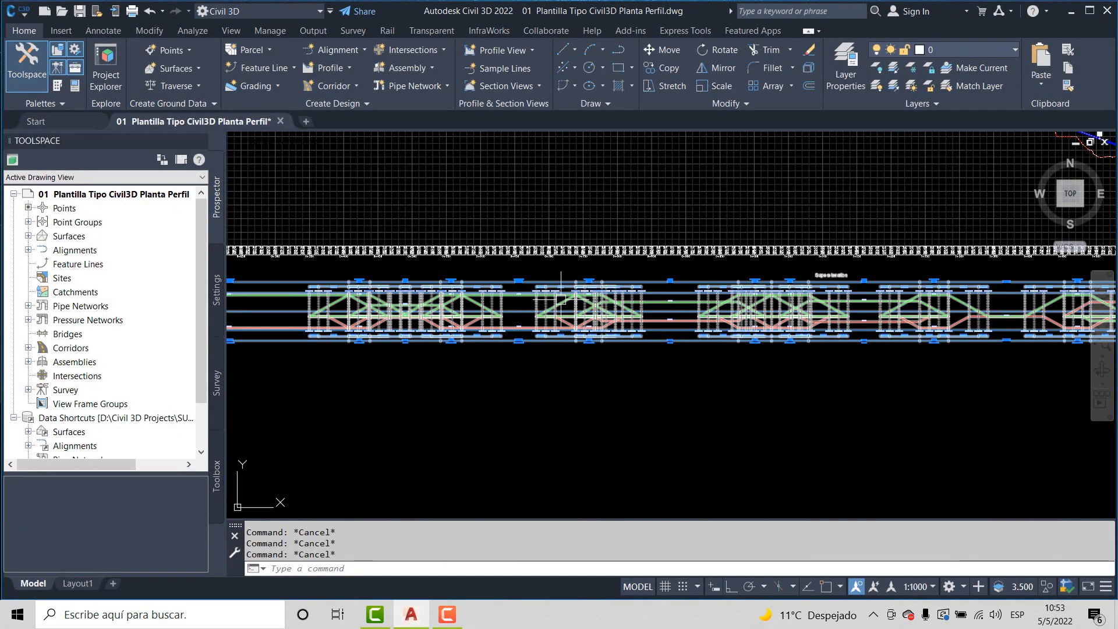
scroll(544, 312, up, 3)
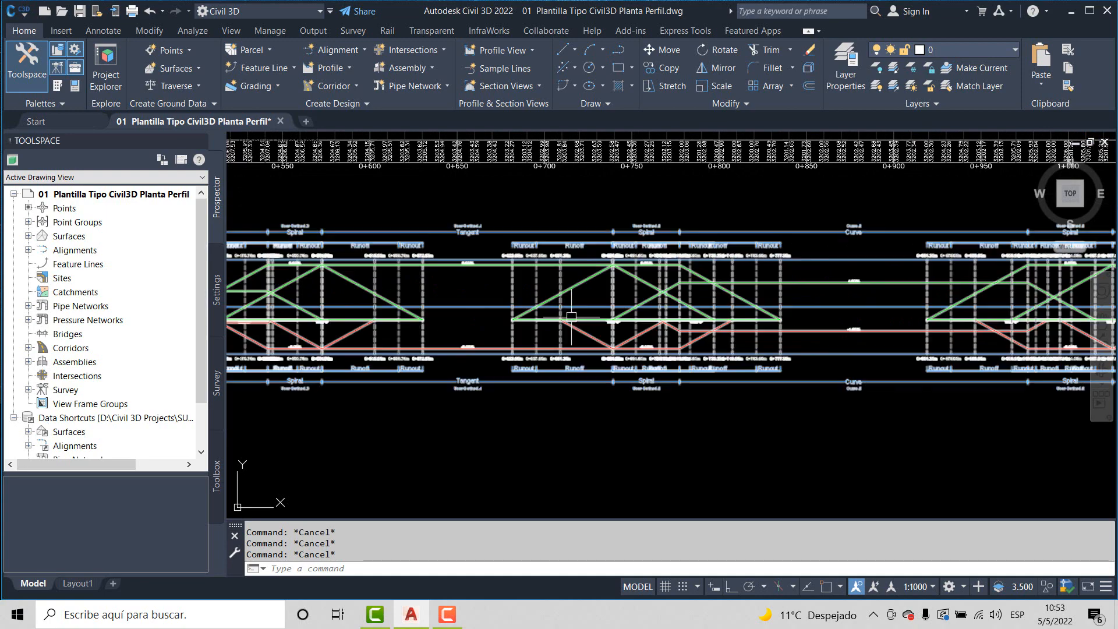
click(581, 319)
right_click(582, 320)
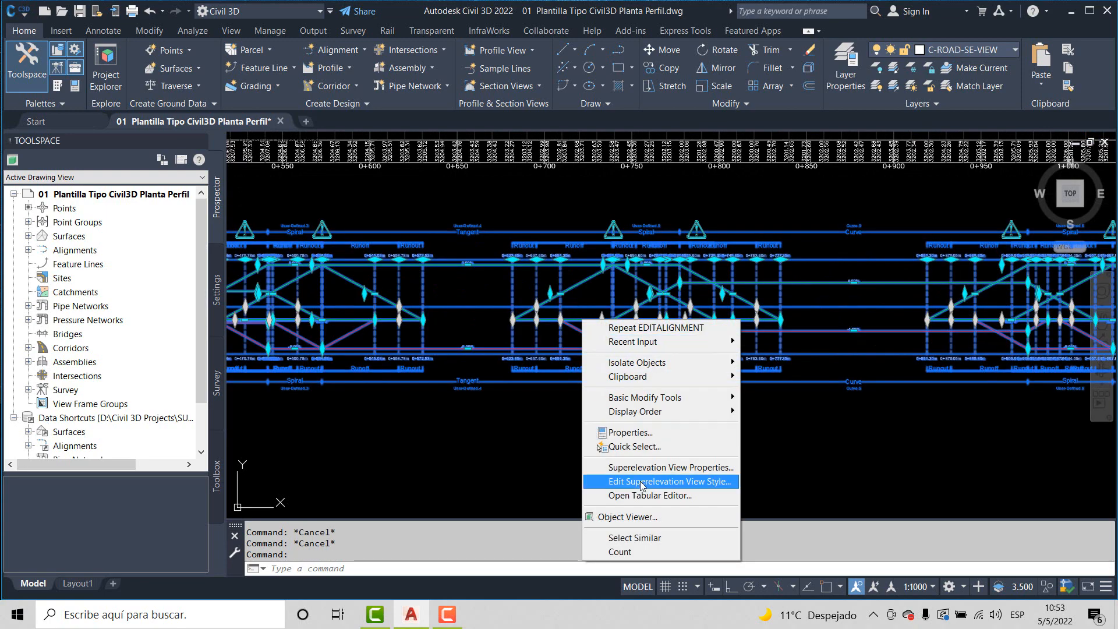
click(667, 496)
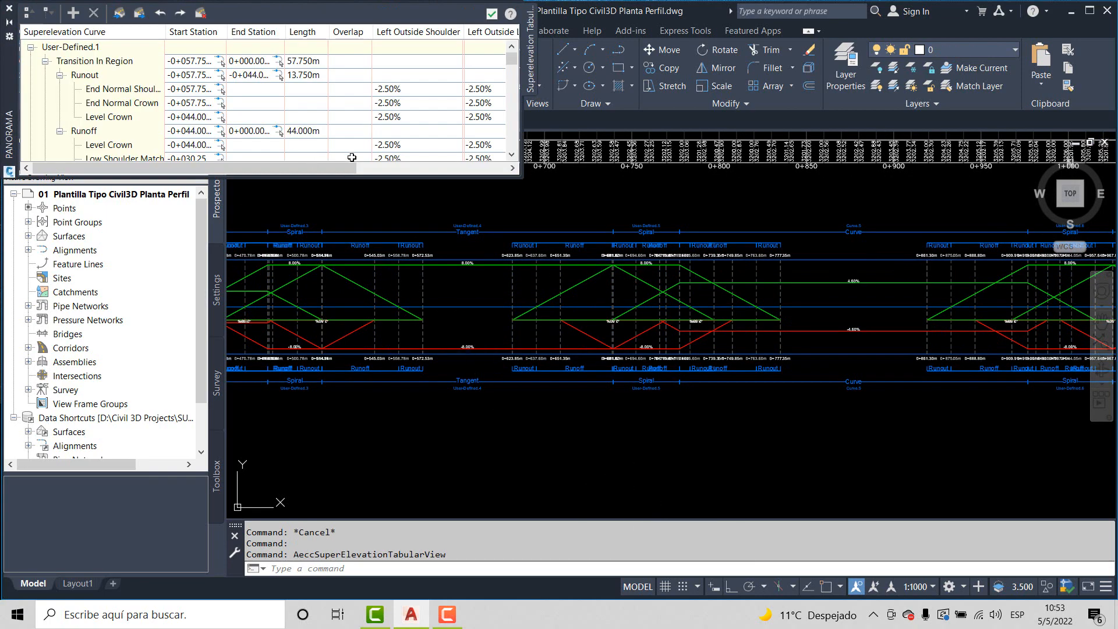
Step: Start a superelevation import for Eje Carretera and choose the desktop CSV 01 Plantilla Tipo Civil3D Planta Perfil as its file
click(120, 15)
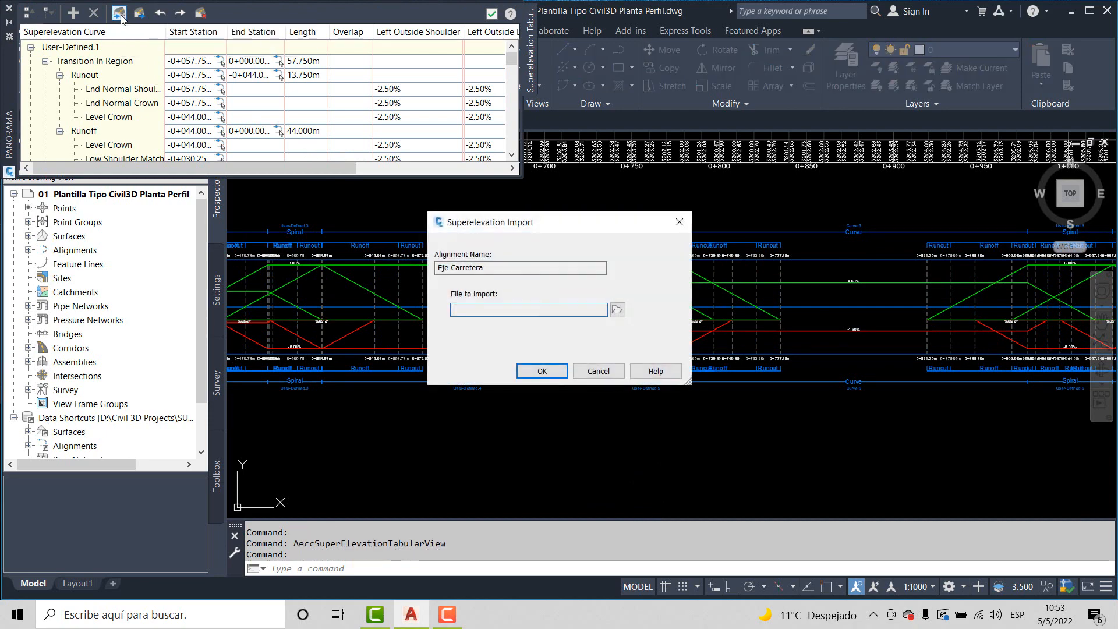
click(617, 310)
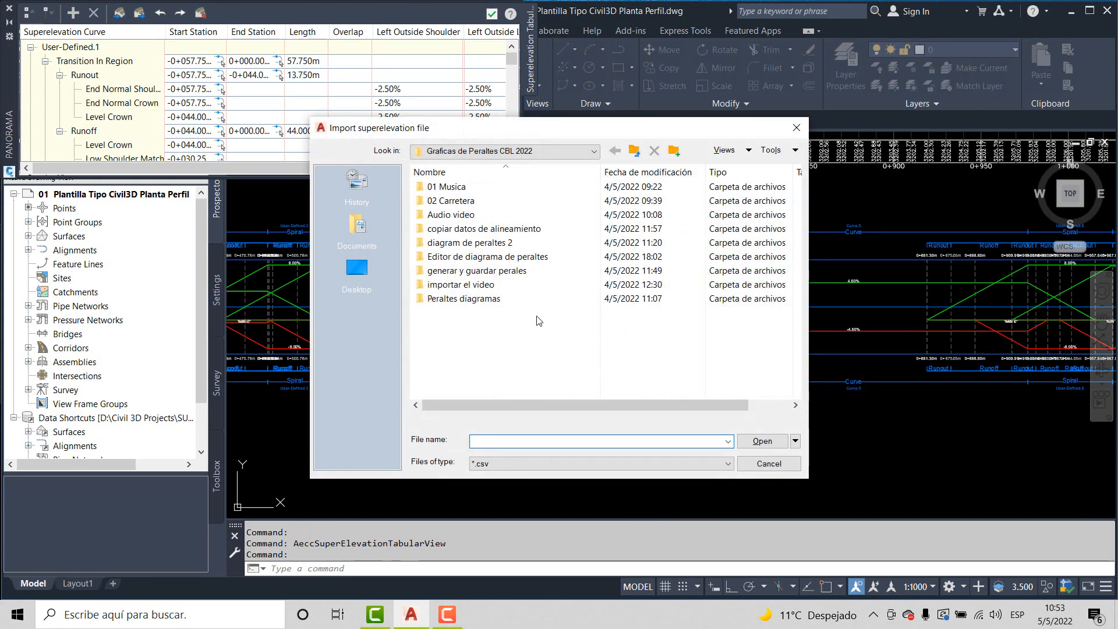
key(BackSpace)
key(BackSpace)
key(BackSpace)
key(BackSpace)
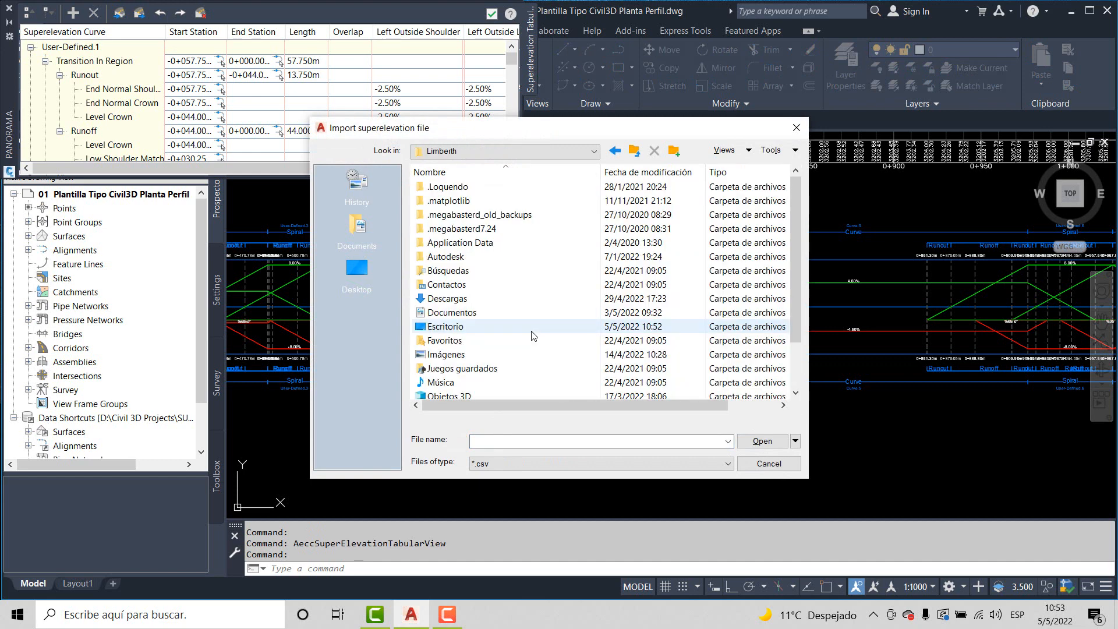
key(BackSpace)
key(BackSpace)
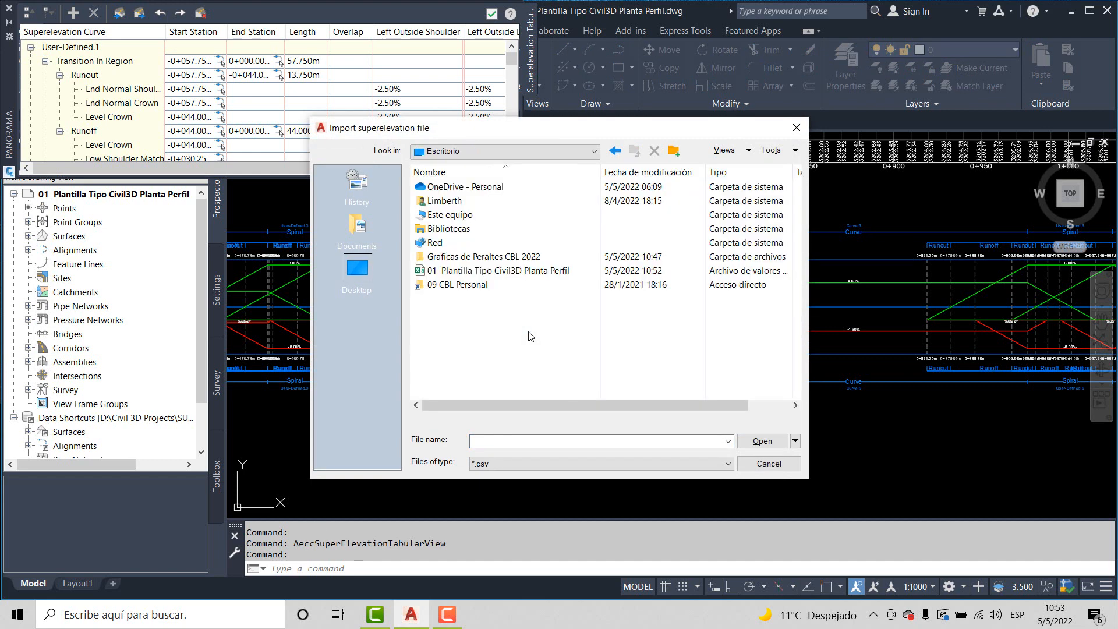
click(501, 271)
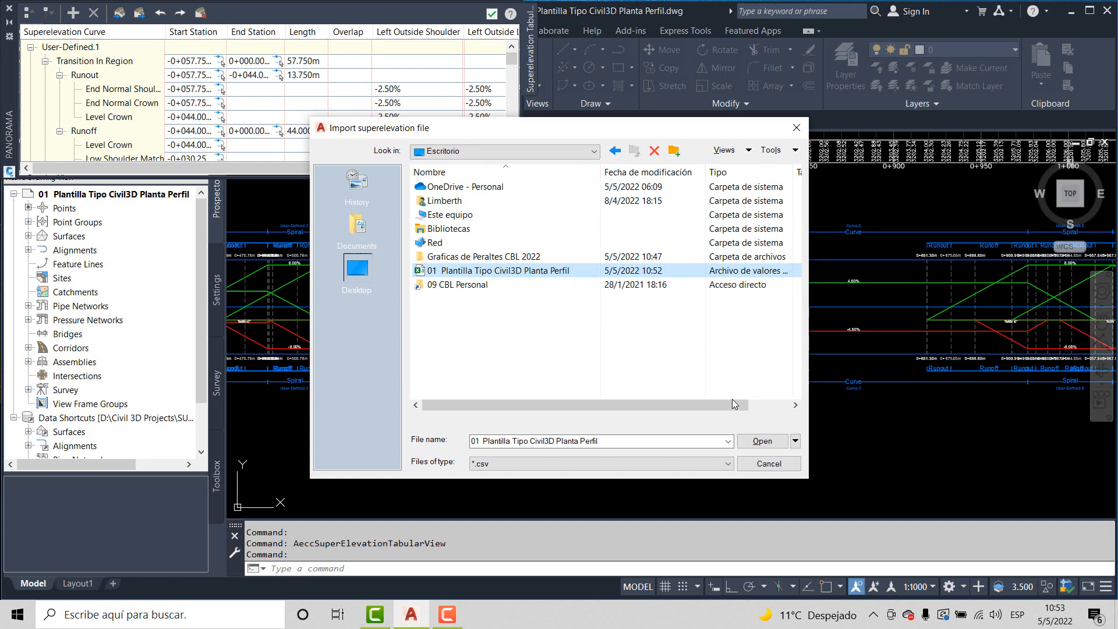
click(768, 443)
Step: Run the import, overwriting the existing superelevation specification and accepting all data, and close the tabular editor
click(556, 377)
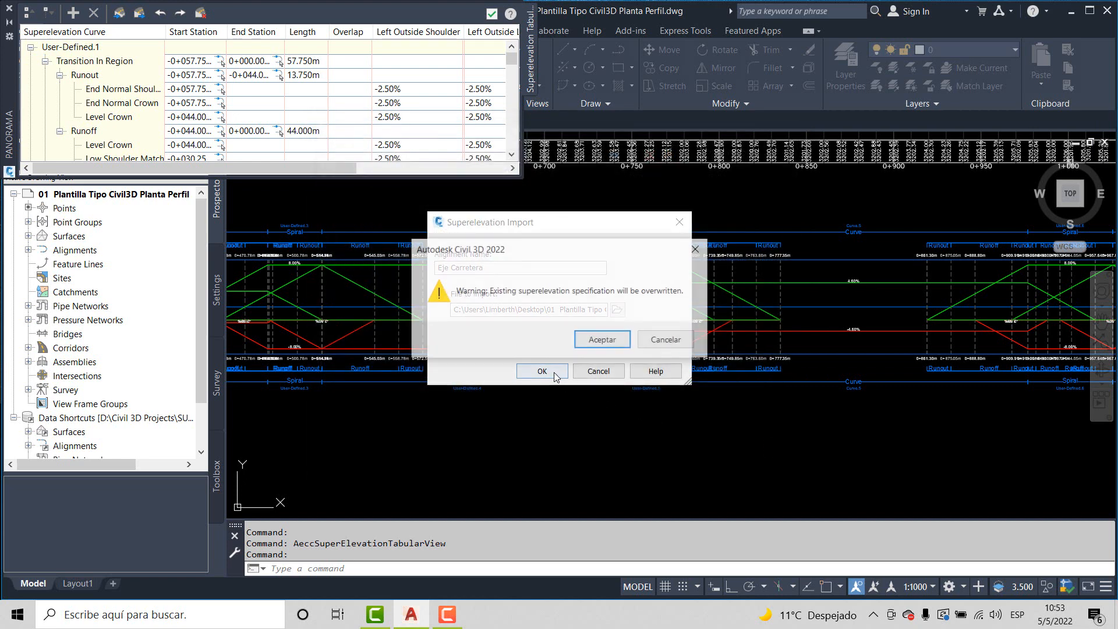
click(601, 339)
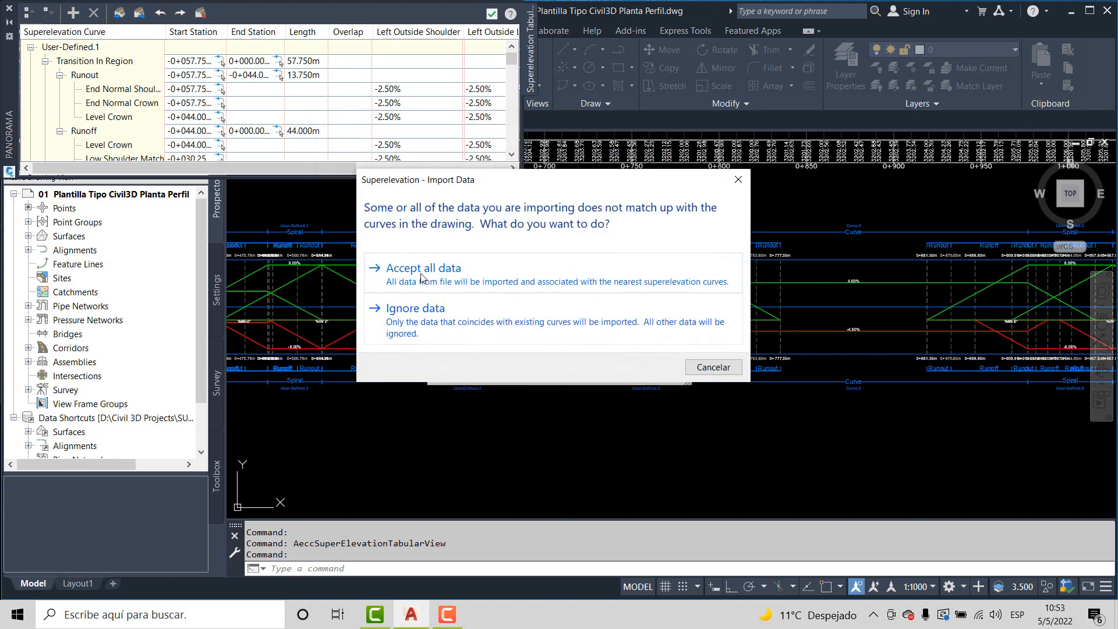
click(421, 274)
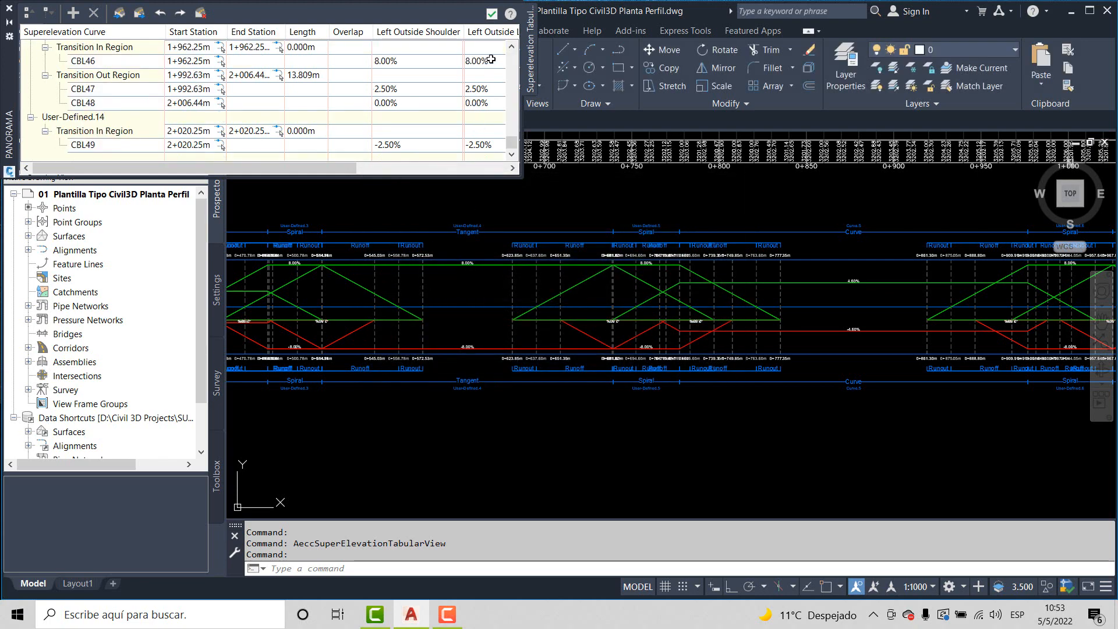
click(492, 17)
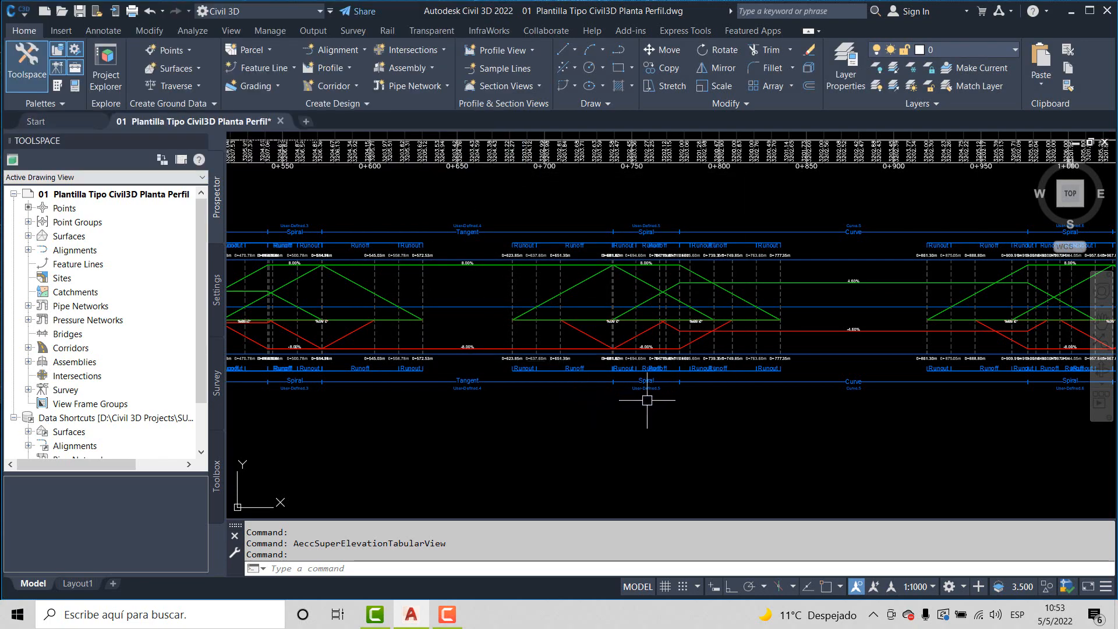
Step: Regenerate the model with REGEN to refresh the superelevation diagram
scroll(641, 384, down, 3)
scroll(519, 401, up, 2)
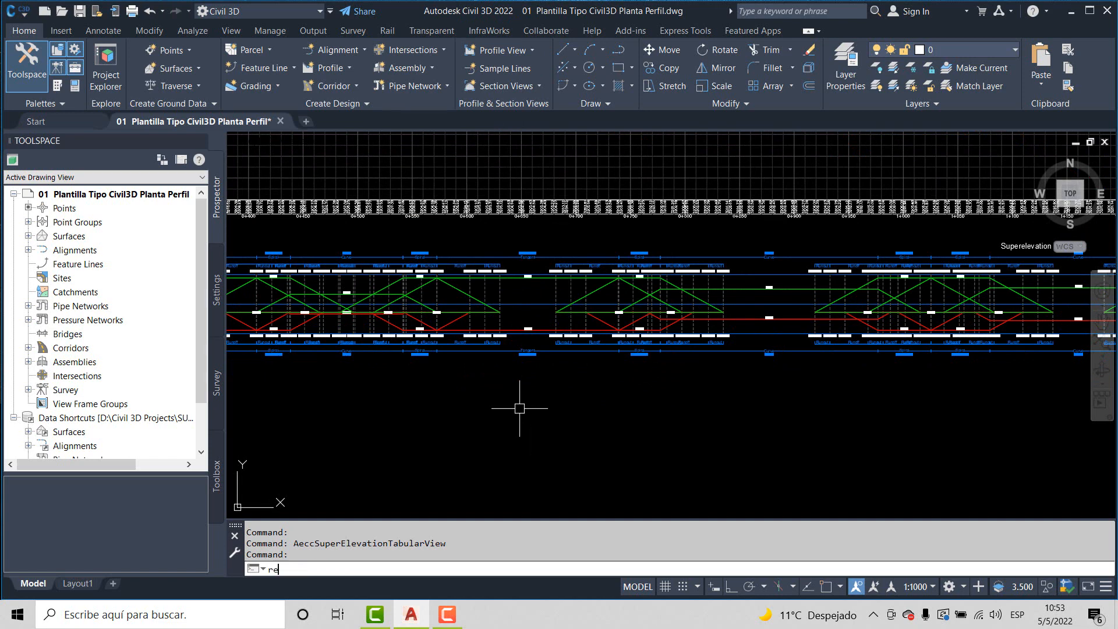
key(Return)
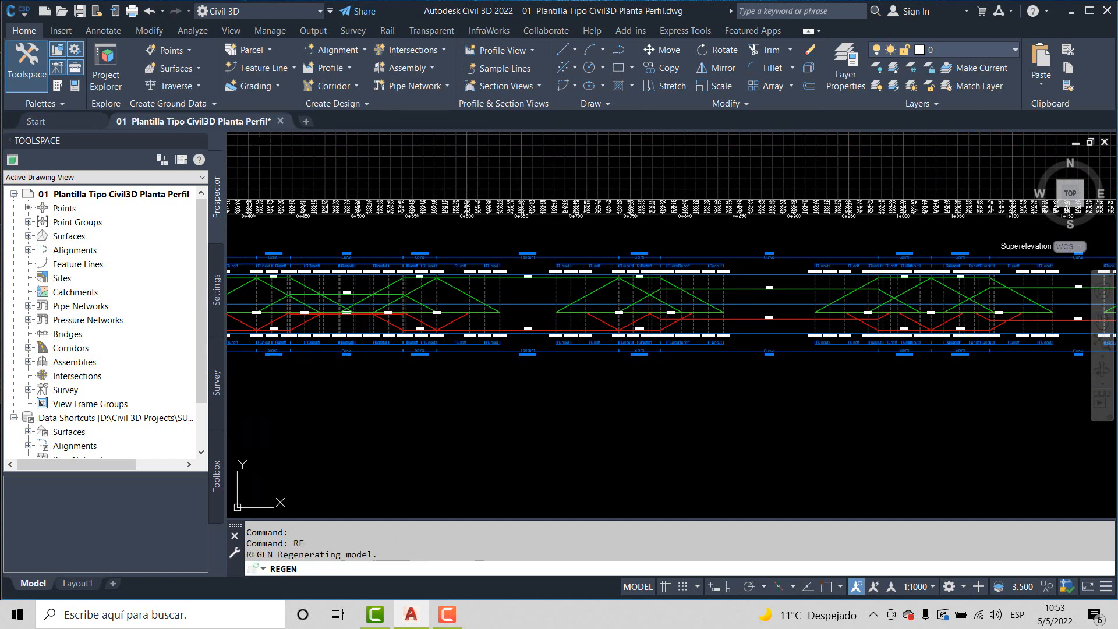
Step: Examine the slopes and transition stations around Curve.1 in the refreshed superelevation diagram
text(p)
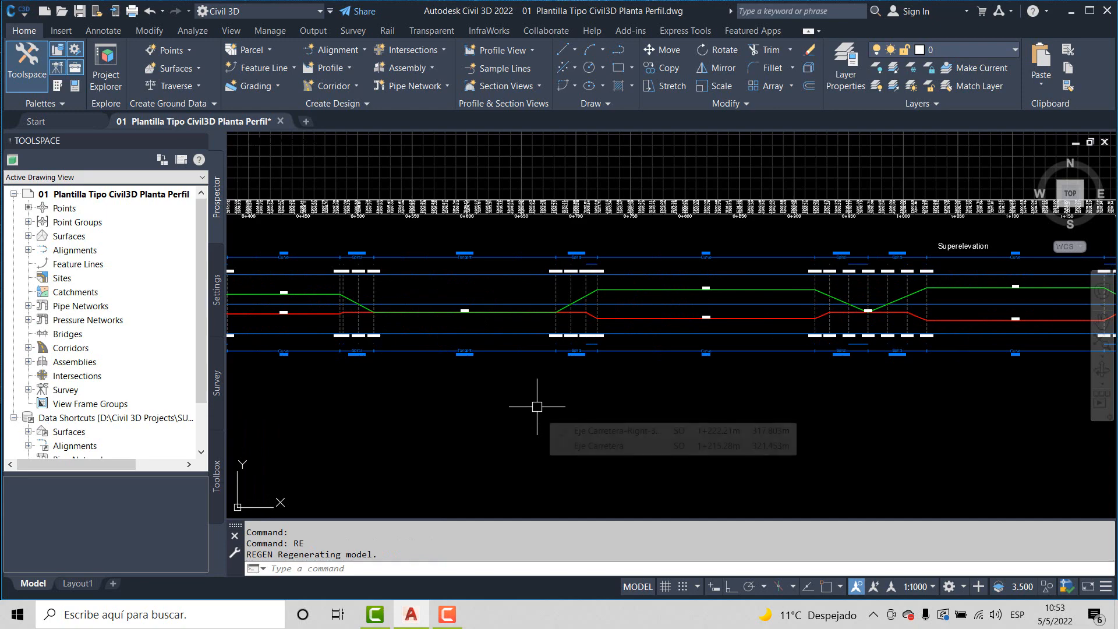
key(Return)
drag(452, 402, 865, 416)
mouse_move(506, 379)
mouse_down()
mouse_move(811, 382)
mouse_move(513, 382)
mouse_up()
drag(765, 387, 568, 385)
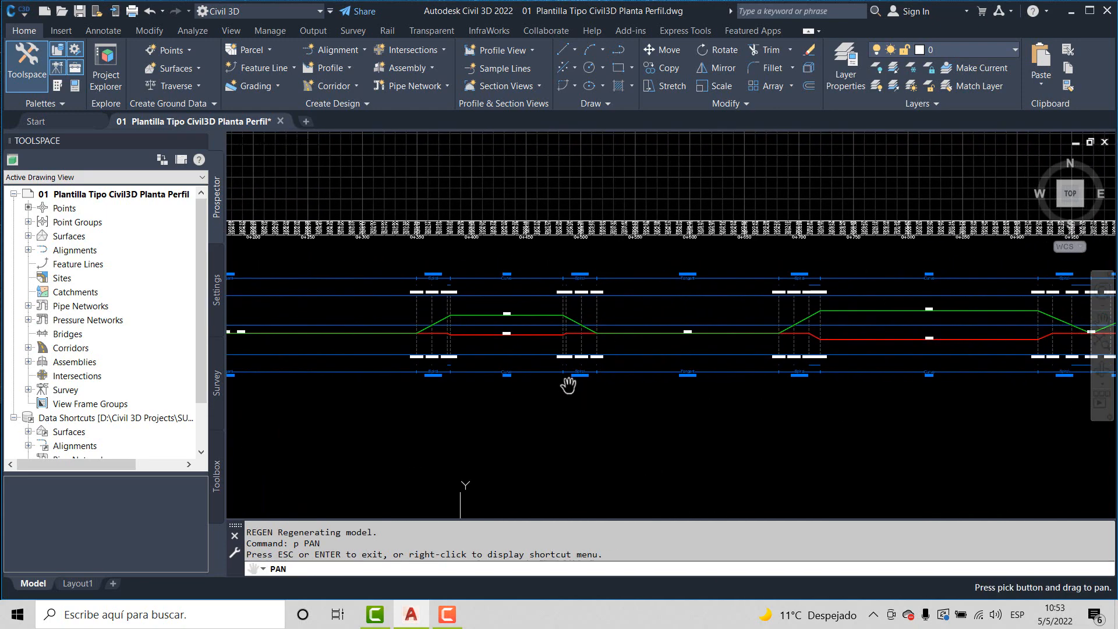
scroll(510, 324, up, 4)
drag(345, 295, 426, 312)
scroll(415, 263, up, 2)
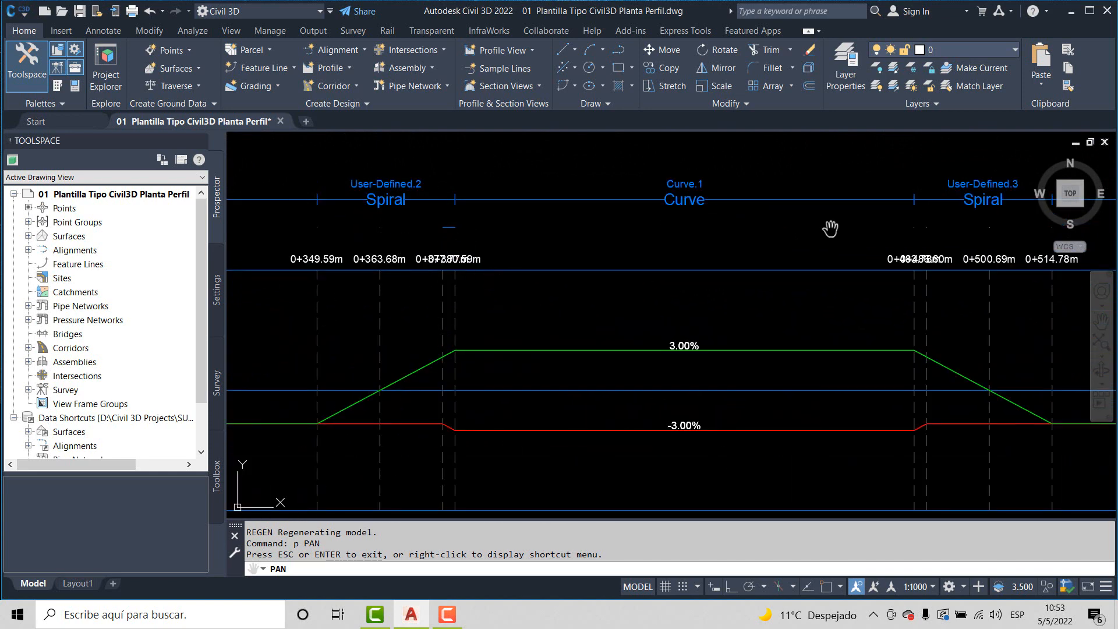
Step: Review the remaining spirals, tangents and curves along the superelevation diagram up to Curve.4 near the alignment's end
scroll(516, 281, down, 3)
scroll(934, 326, up, 2)
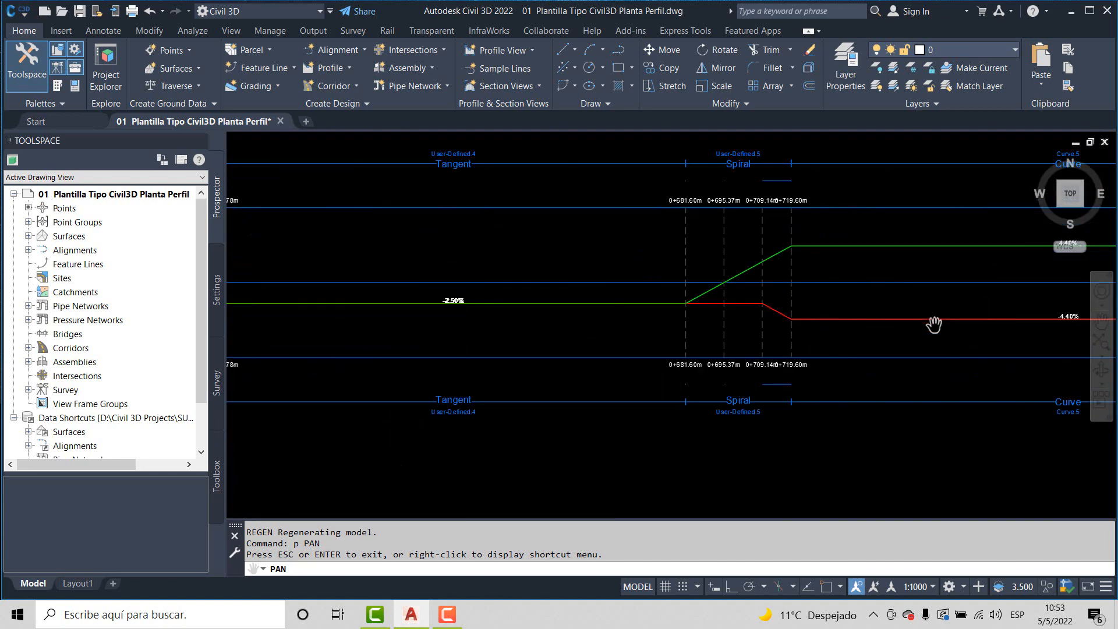
mouse_move(935, 324)
mouse_down()
mouse_move(517, 322)
mouse_move(685, 329)
mouse_move(632, 334)
mouse_up()
scroll(517, 322, down, 2)
drag(954, 332, 700, 336)
scroll(804, 305, up, 4)
drag(768, 313, 576, 318)
scroll(578, 318, down, 2)
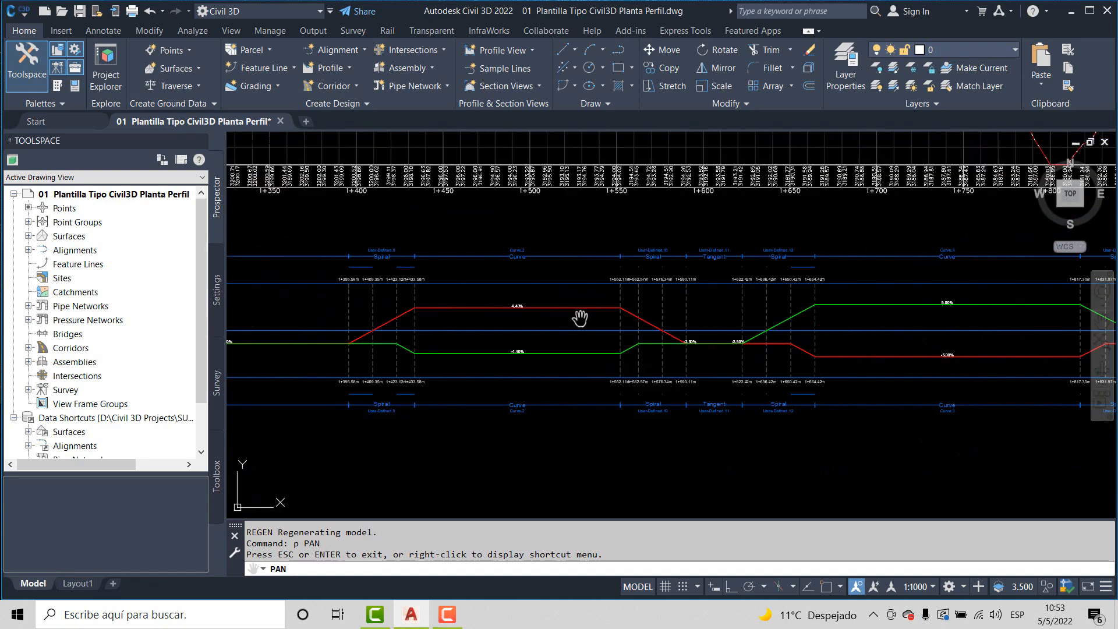
drag(849, 359, 459, 355)
drag(705, 354, 613, 353)
mouse_move(841, 351)
mouse_down()
mouse_move(659, 352)
mouse_move(838, 351)
mouse_up()
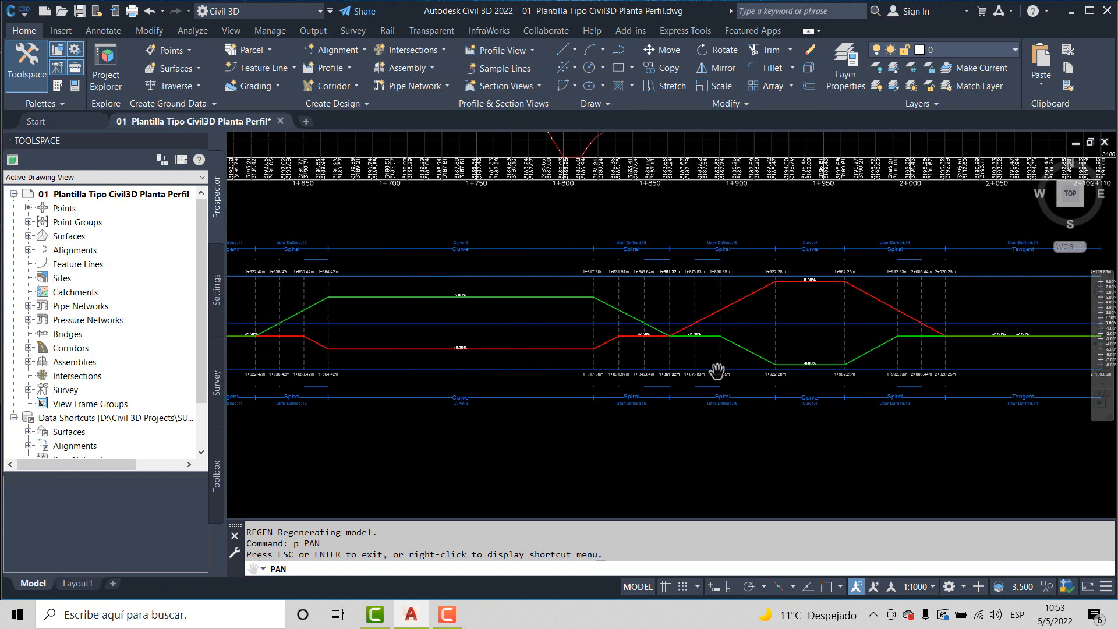
scroll(675, 374, up, 2)
scroll(636, 365, down, 3)
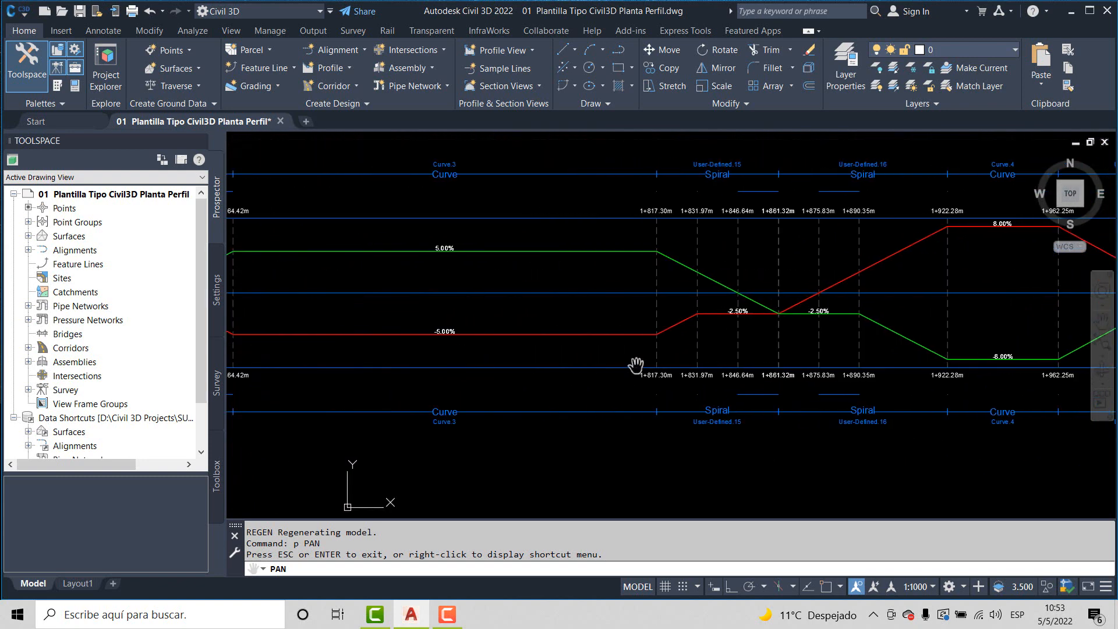
Step: Leave the superelevation diagram and open the workbook Programa Editor de Peralates CBL 2022 in Excel on its Datos sheet
scroll(711, 362, up, 3)
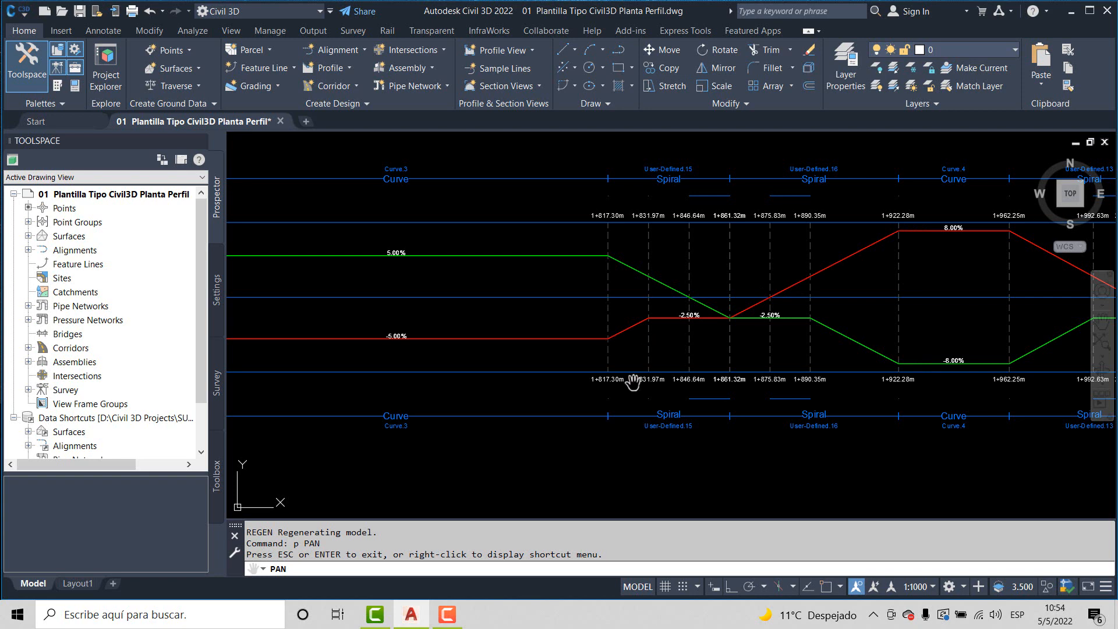
key(Escape)
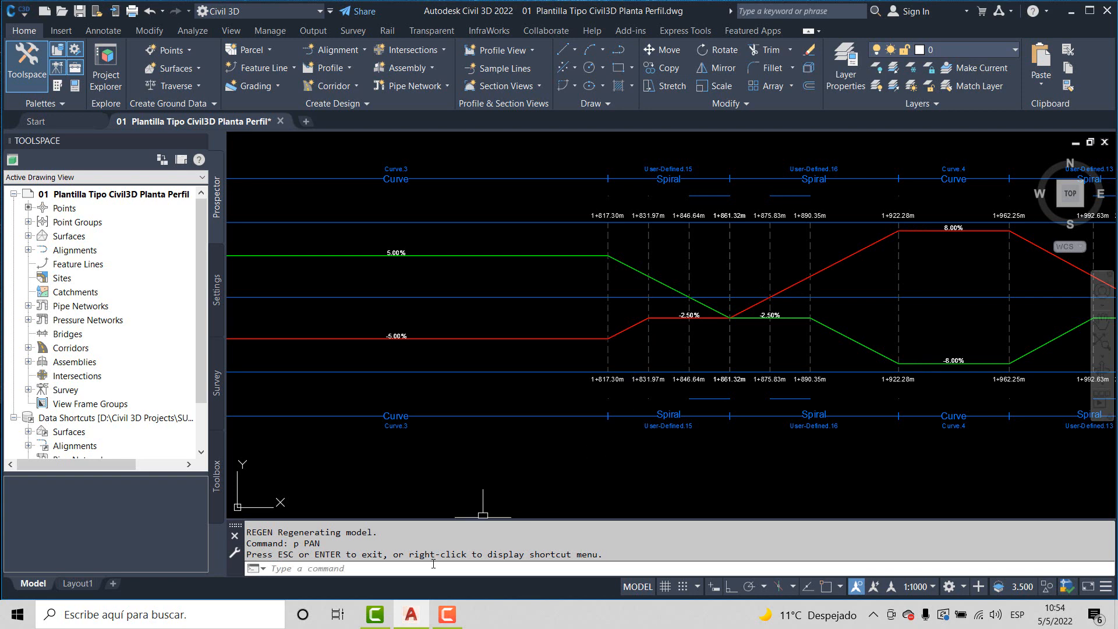
click(1071, 11)
click(326, 192)
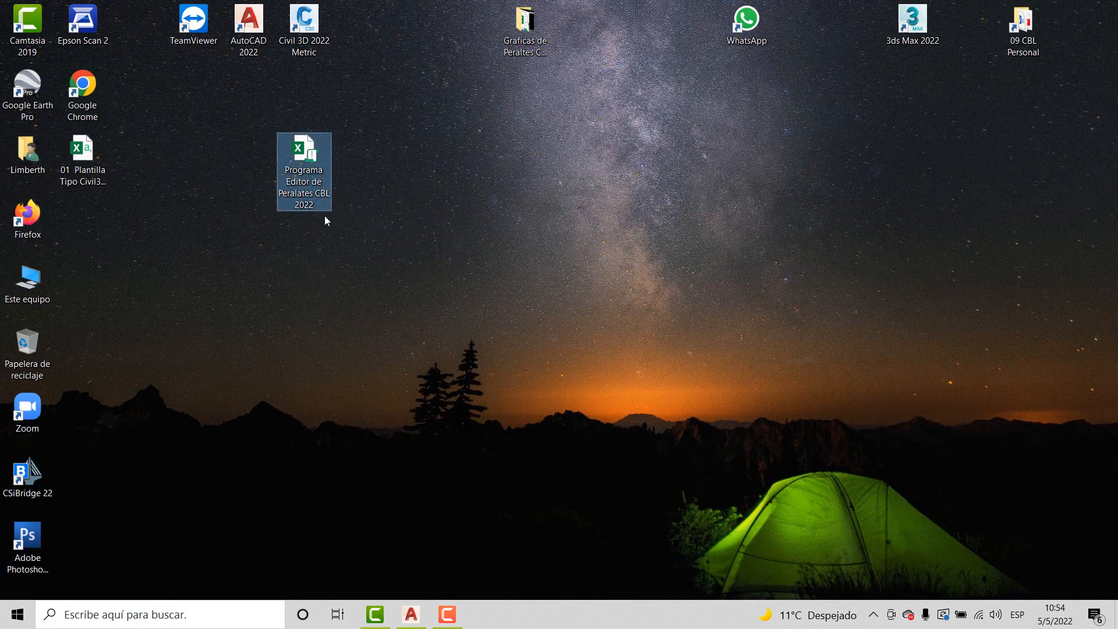
double_click(302, 161)
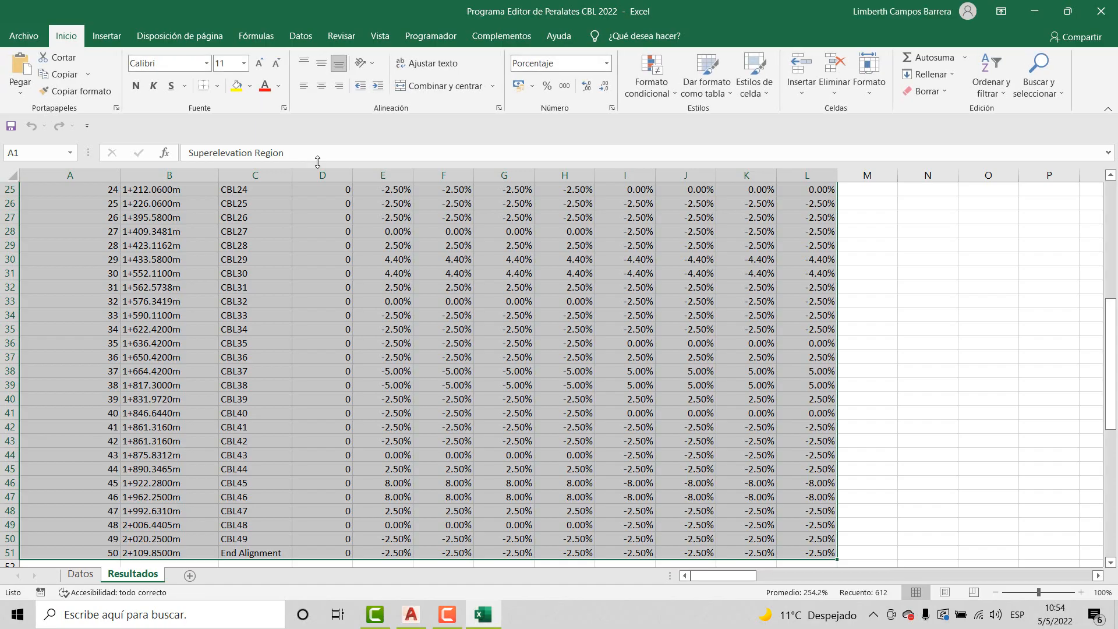
click(95, 575)
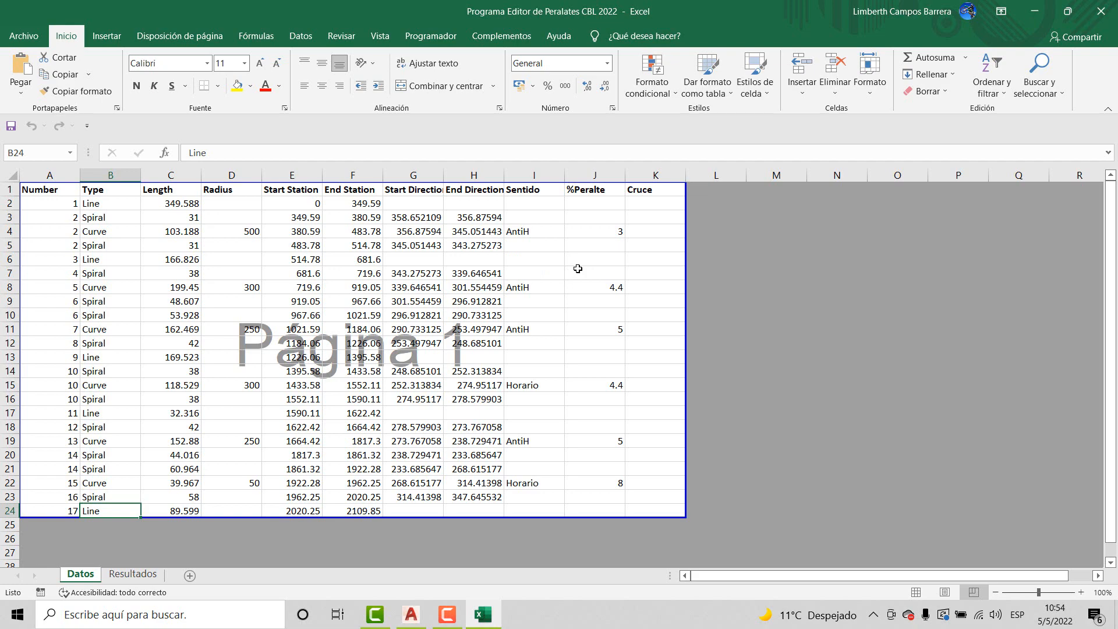
Step: Switch to Civil 3D and examine the spirals between Curve.3 and Curve.4 in the plan and the superelevation diagram
click(418, 616)
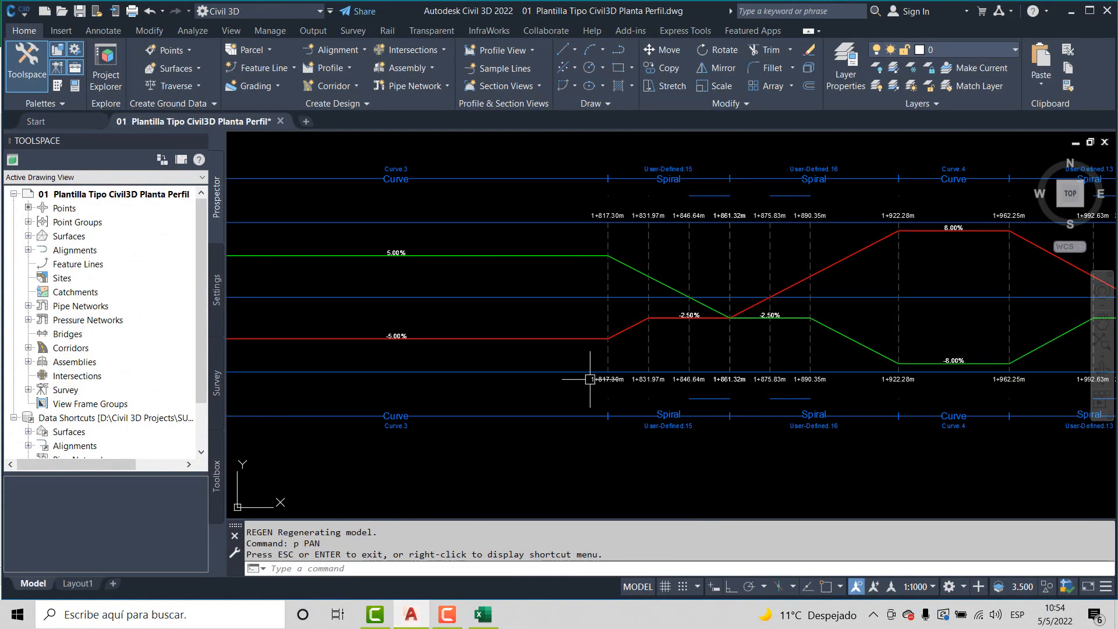
scroll(590, 379, down, 6)
scroll(470, 395, up, 3)
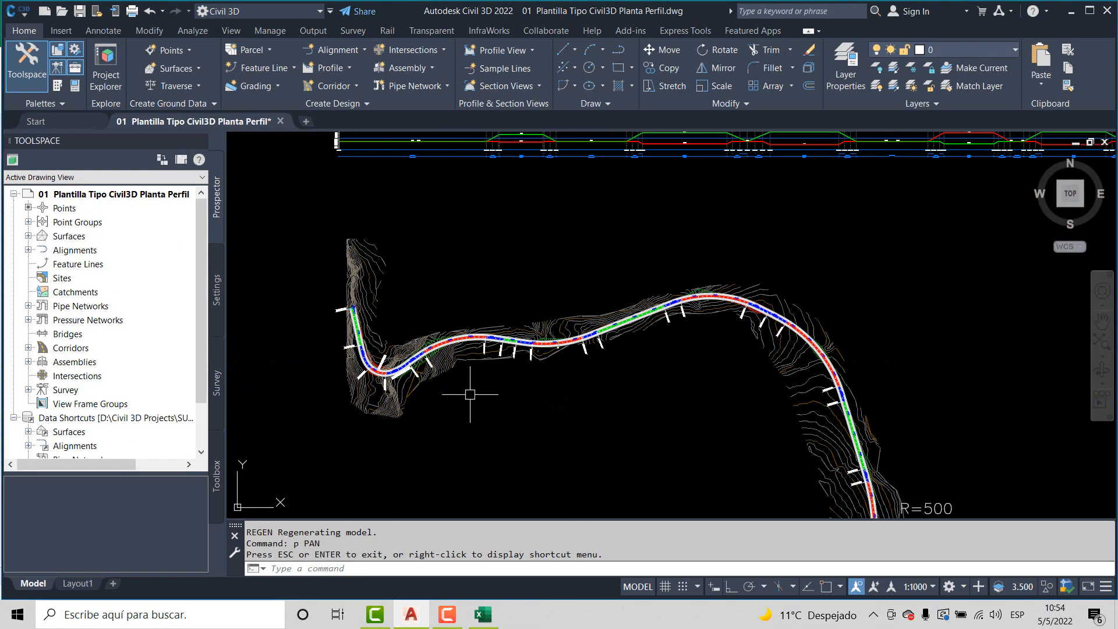
scroll(525, 355, up, 5)
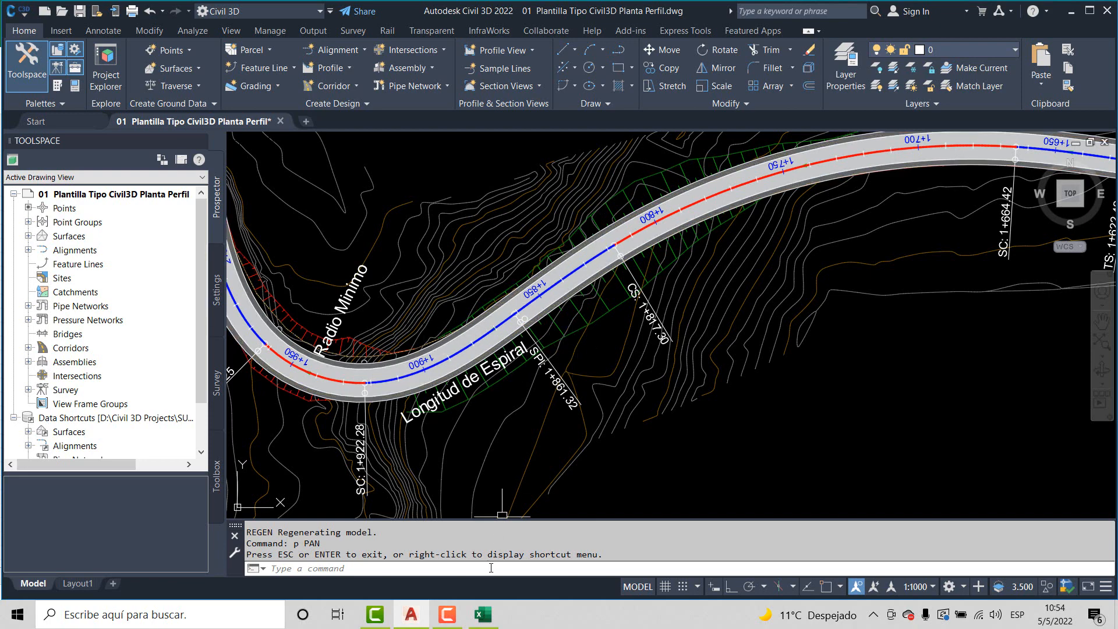
scroll(537, 466, down, 5)
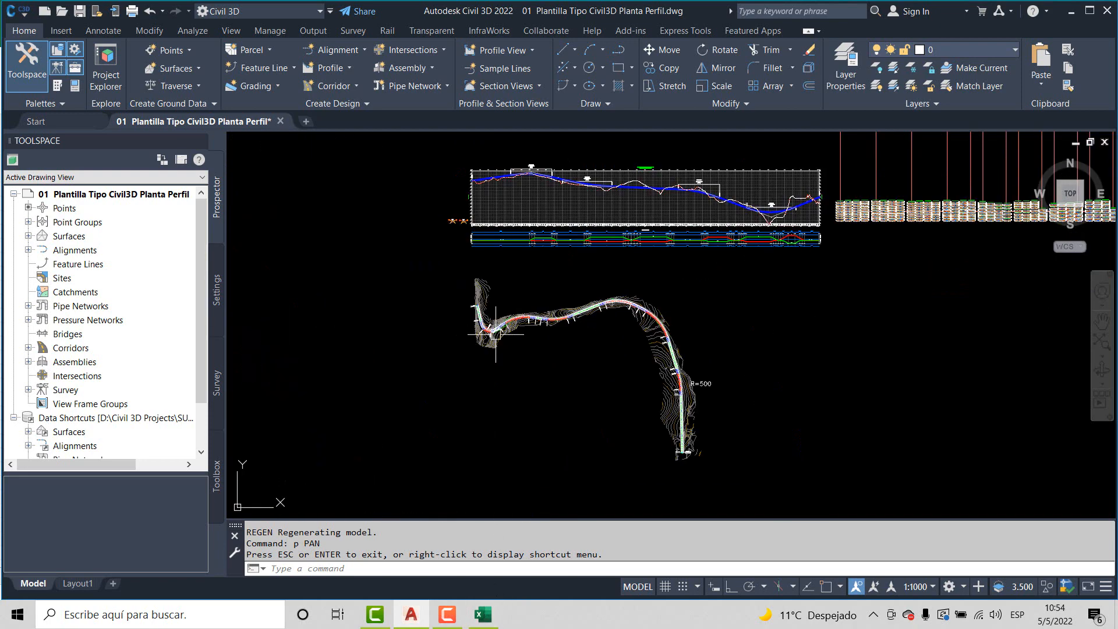
scroll(680, 348, up, 4)
scroll(629, 378, up, 2)
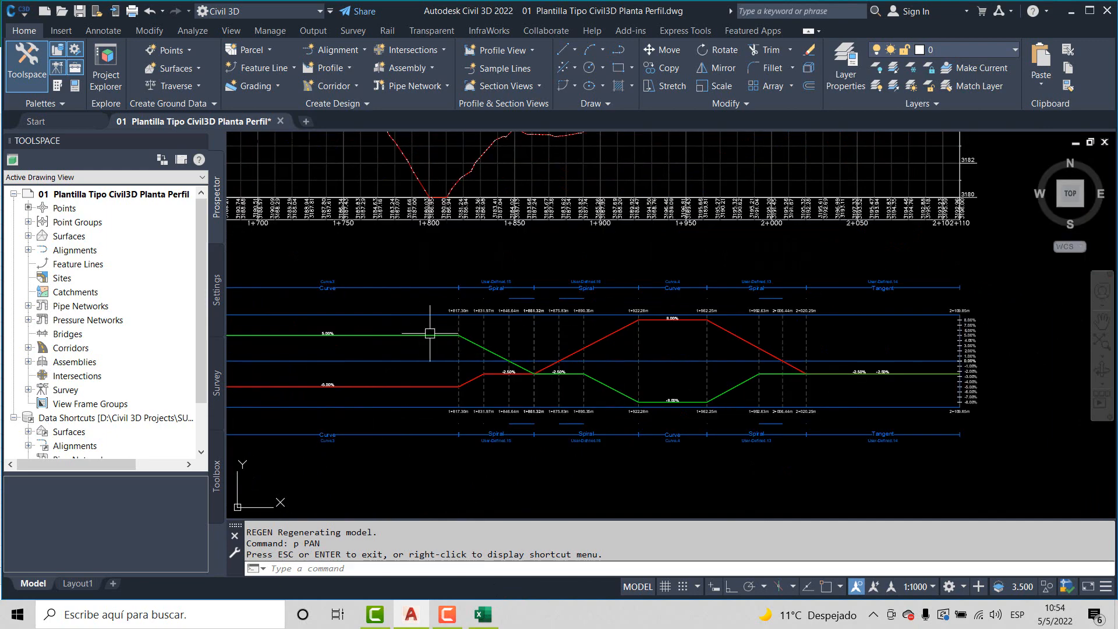
scroll(732, 305, down, 2)
scroll(649, 359, up, 2)
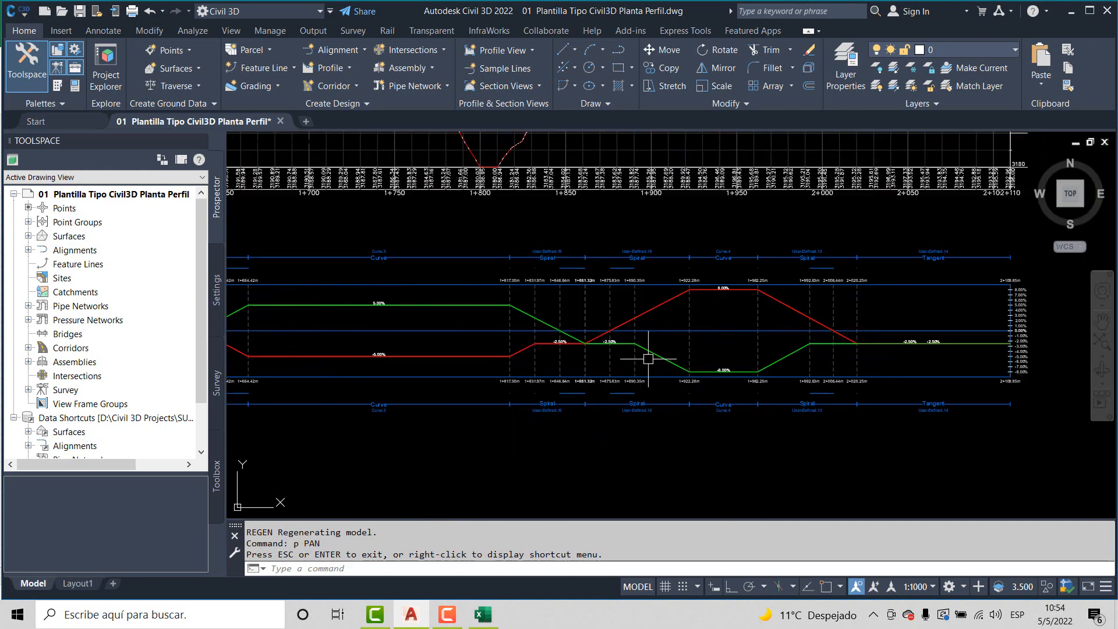
key(Escape)
key(Escape)
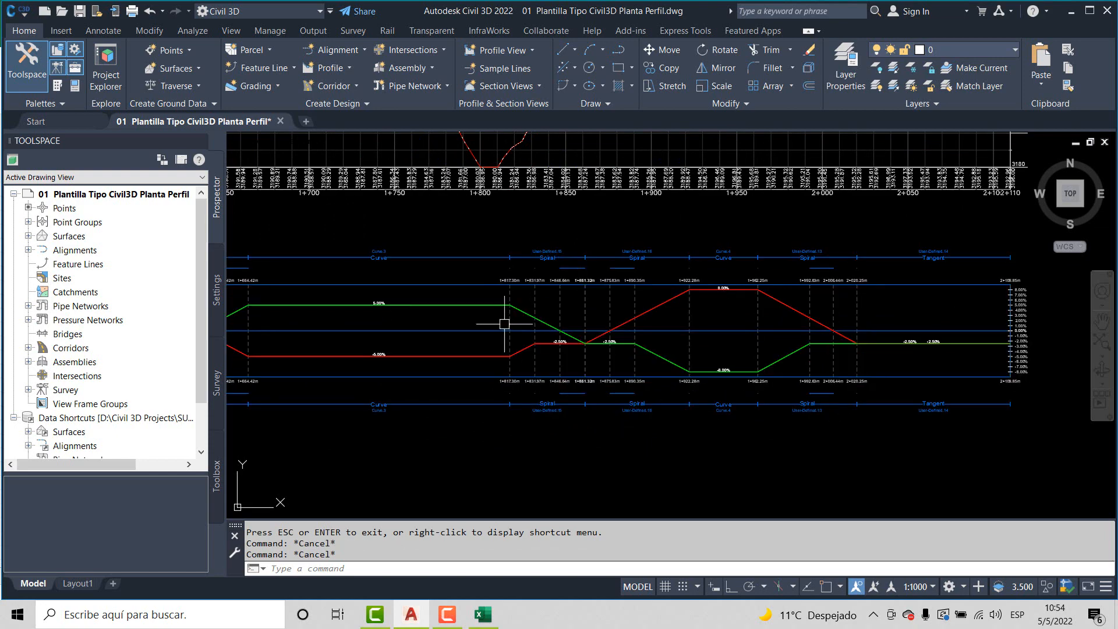
Step: Back in Excel, run Continuidad y Cruce en Espirales on the Datos sheet and select Cruce cells K9:K10, then K20:K21
click(483, 614)
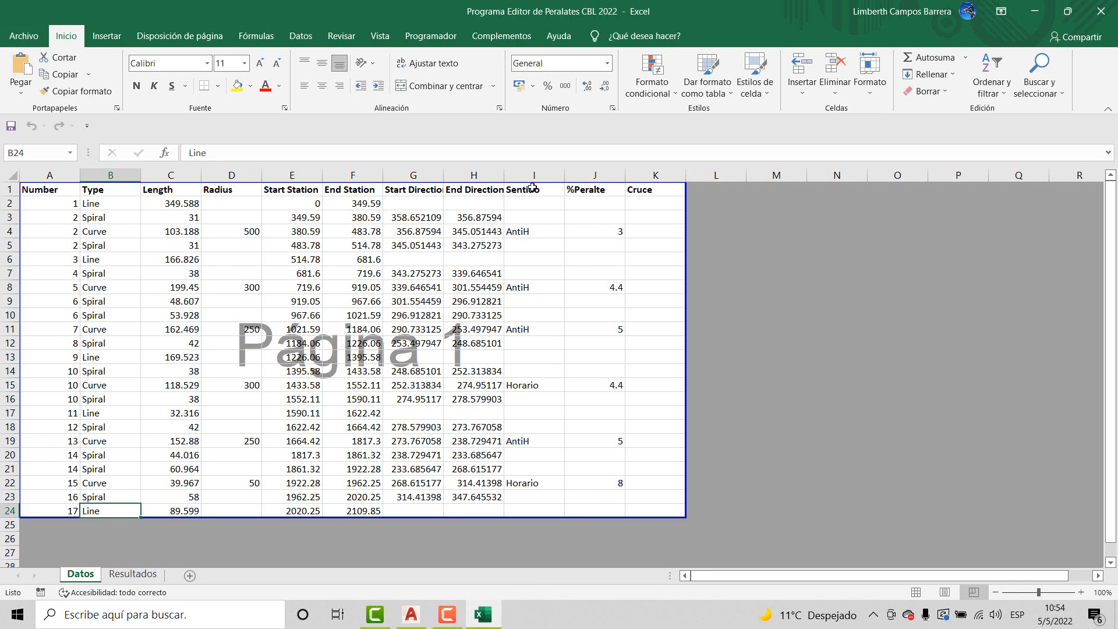
click(504, 36)
click(52, 57)
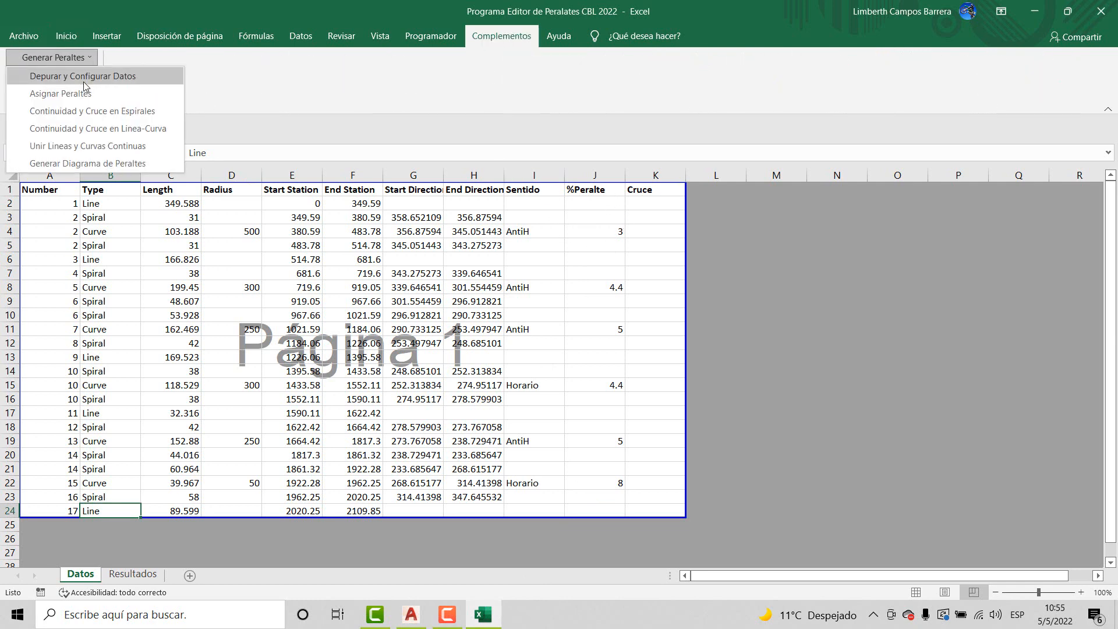
click(128, 112)
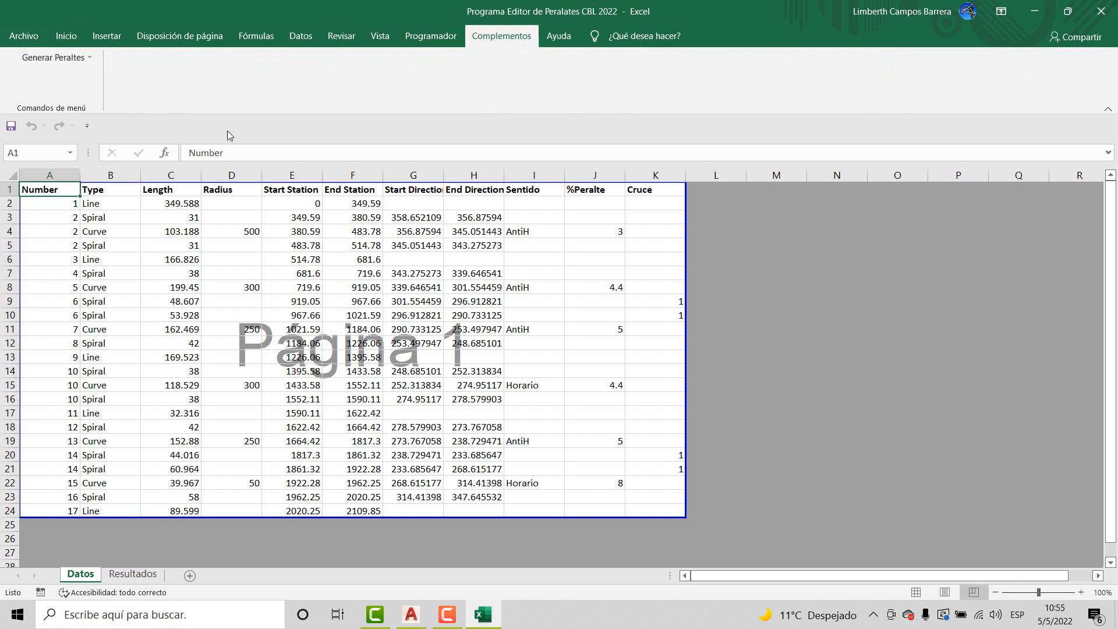
mouse_move(662, 301)
mouse_down()
mouse_move(664, 327)
mouse_move(668, 315)
mouse_up()
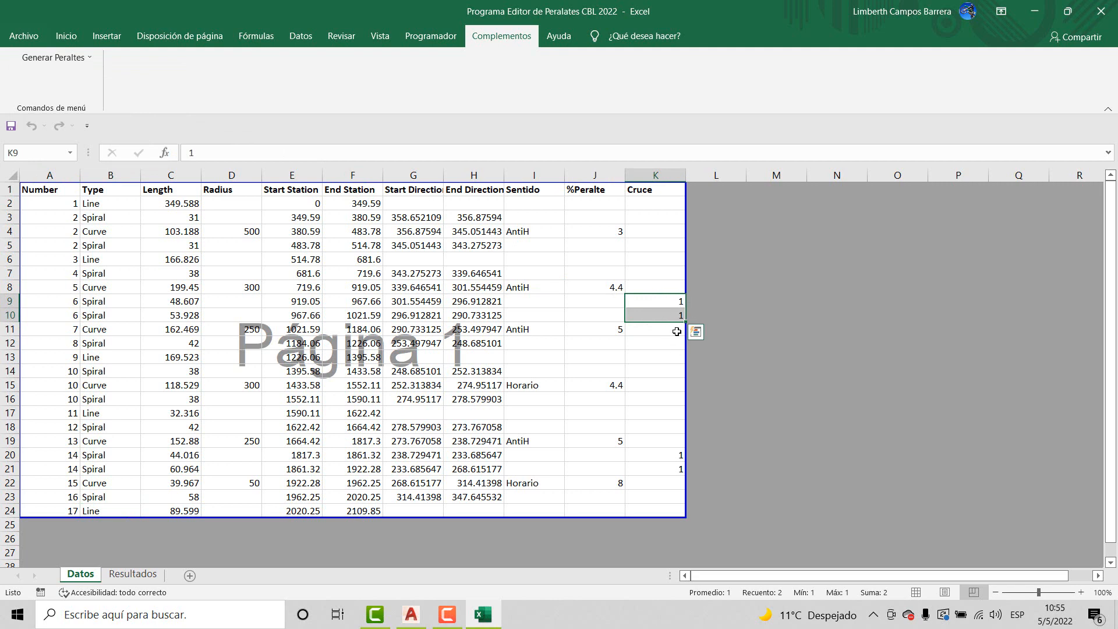
drag(674, 456, 676, 469)
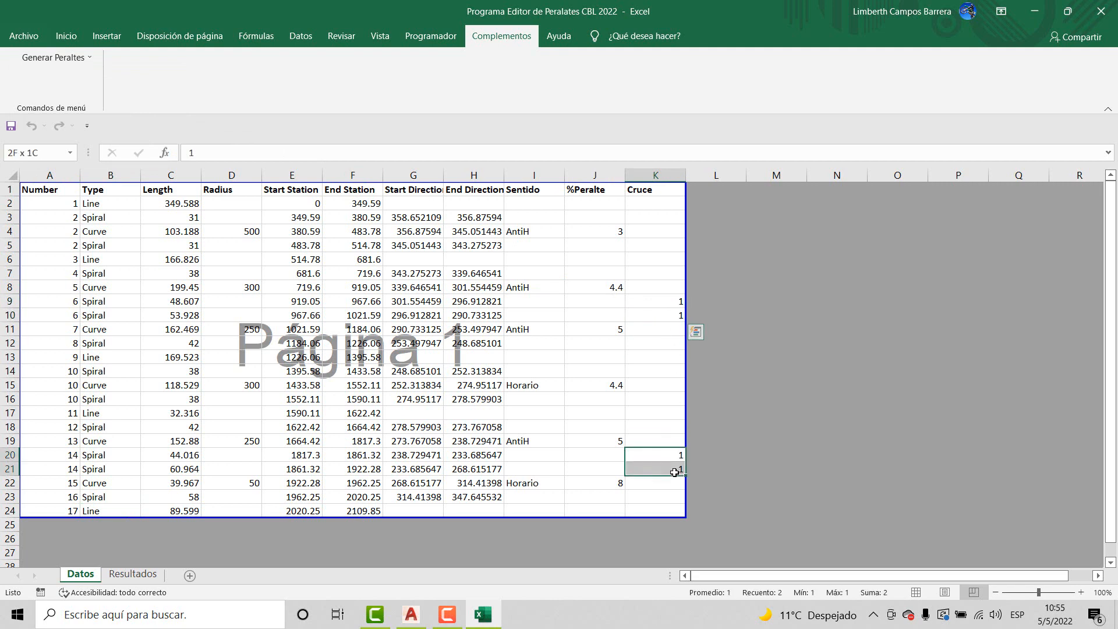
Step: Switch to Civil 3D and examine the adjoining spirals between CS 0+919.05 and SC 1+021.59 in the plan
click(447, 614)
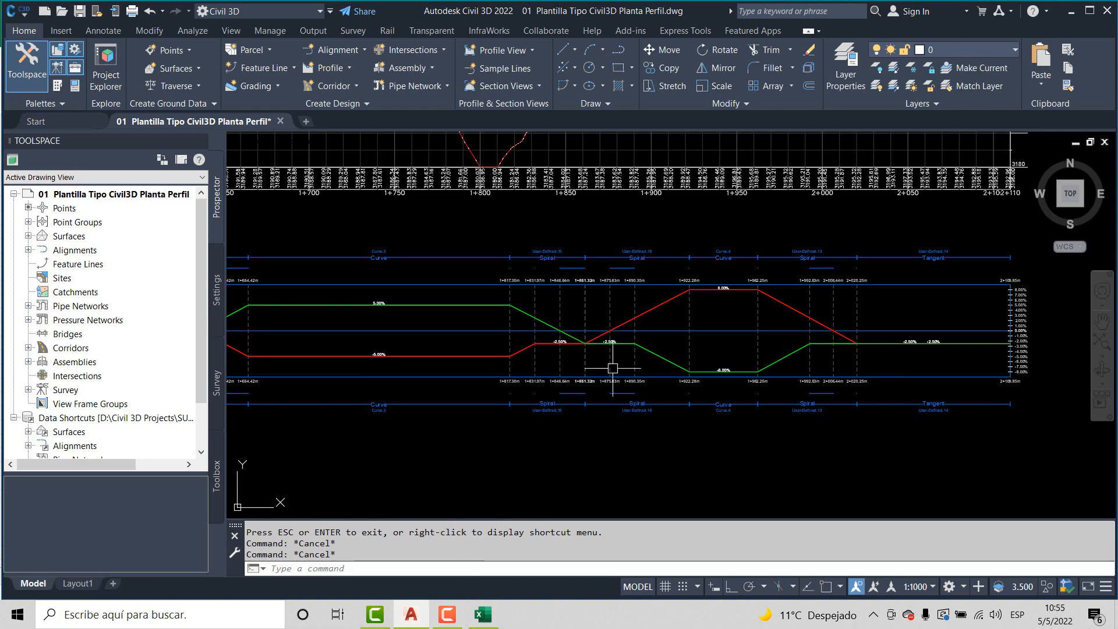
scroll(612, 369, down, 10)
scroll(487, 451, up, 6)
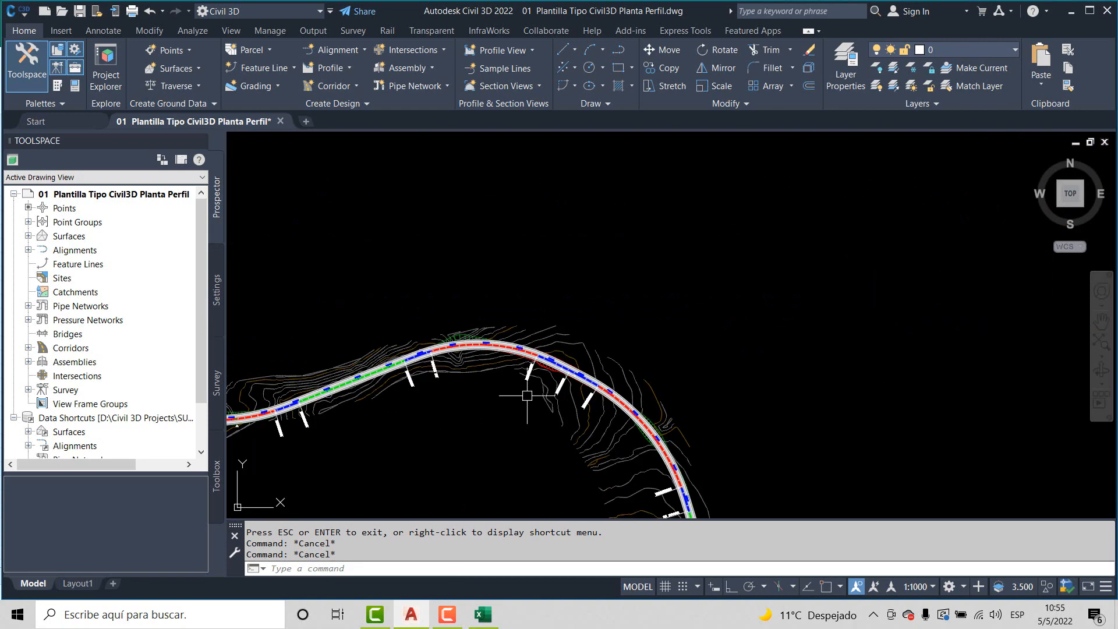
middle_drag(523, 329, 499, 303)
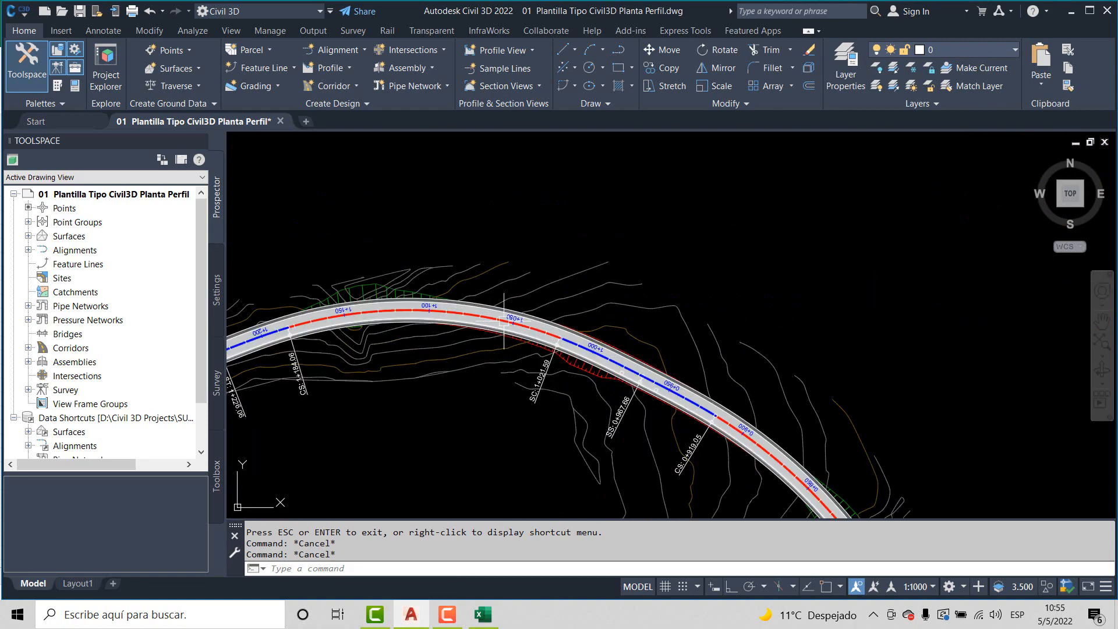
scroll(466, 277, down, 2)
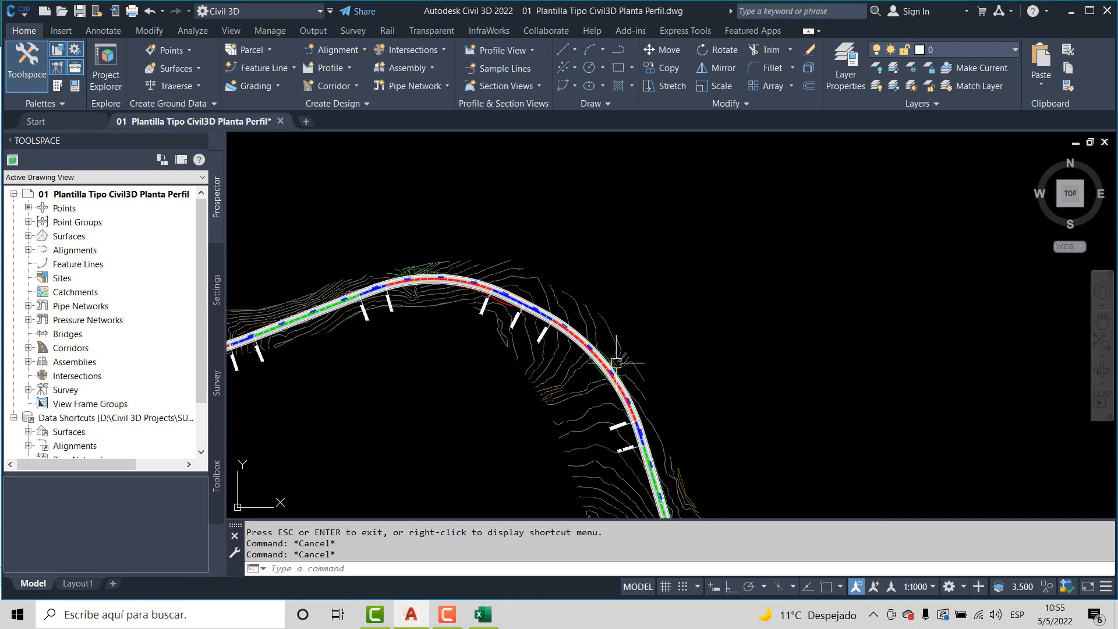
scroll(615, 366, up, 4)
scroll(617, 358, down, 2)
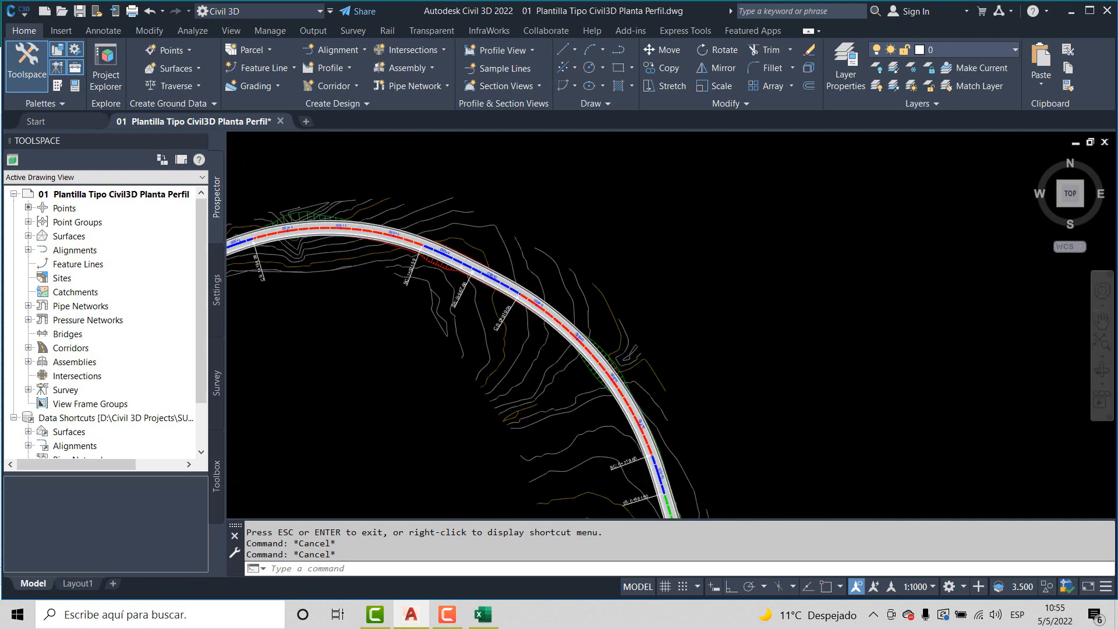
scroll(465, 281, up, 4)
scroll(527, 229, down, 2)
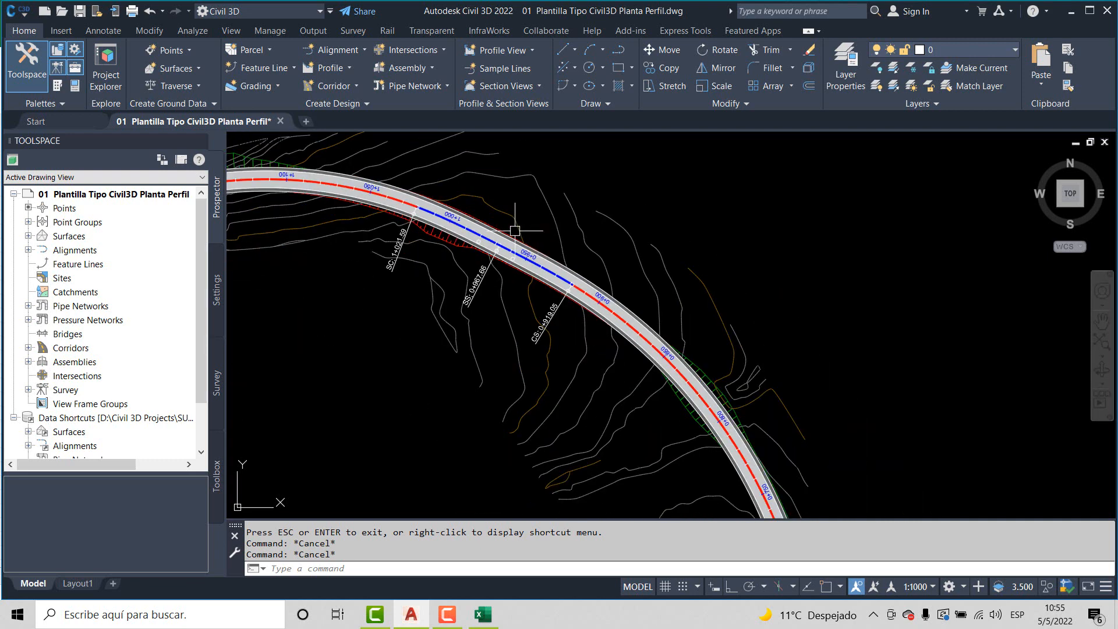
scroll(669, 292, down, 1)
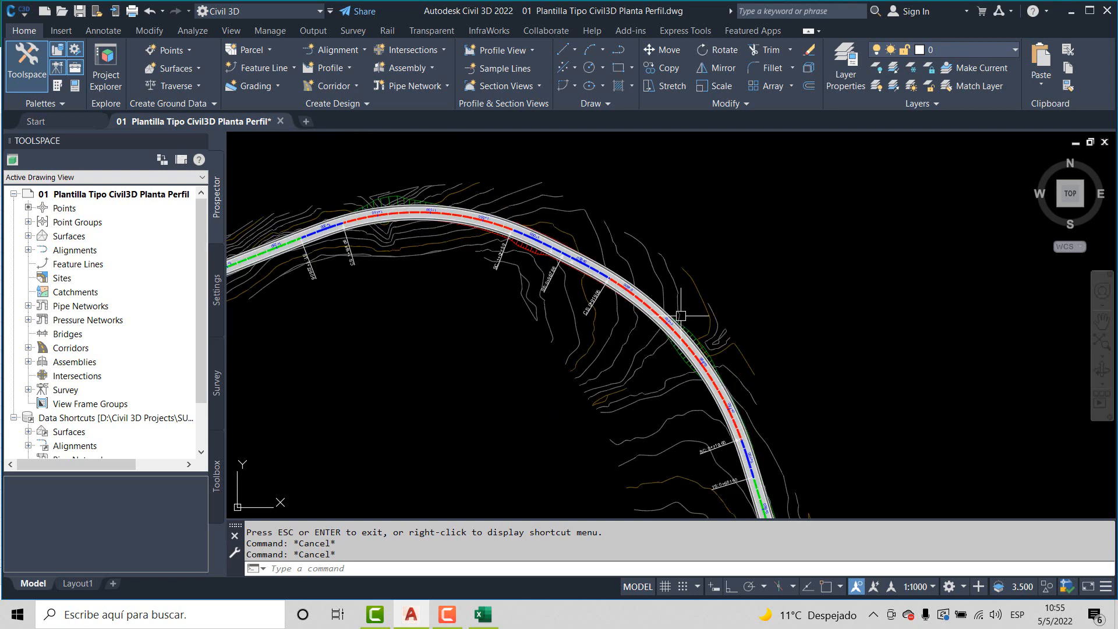
scroll(594, 270, up, 1)
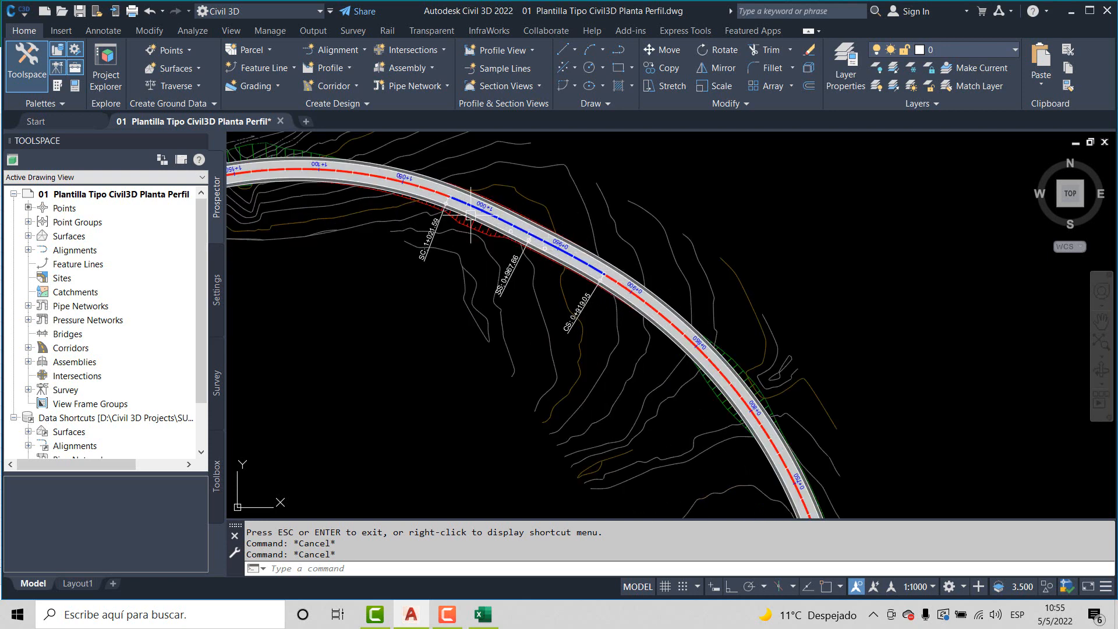
scroll(569, 207, down, 2)
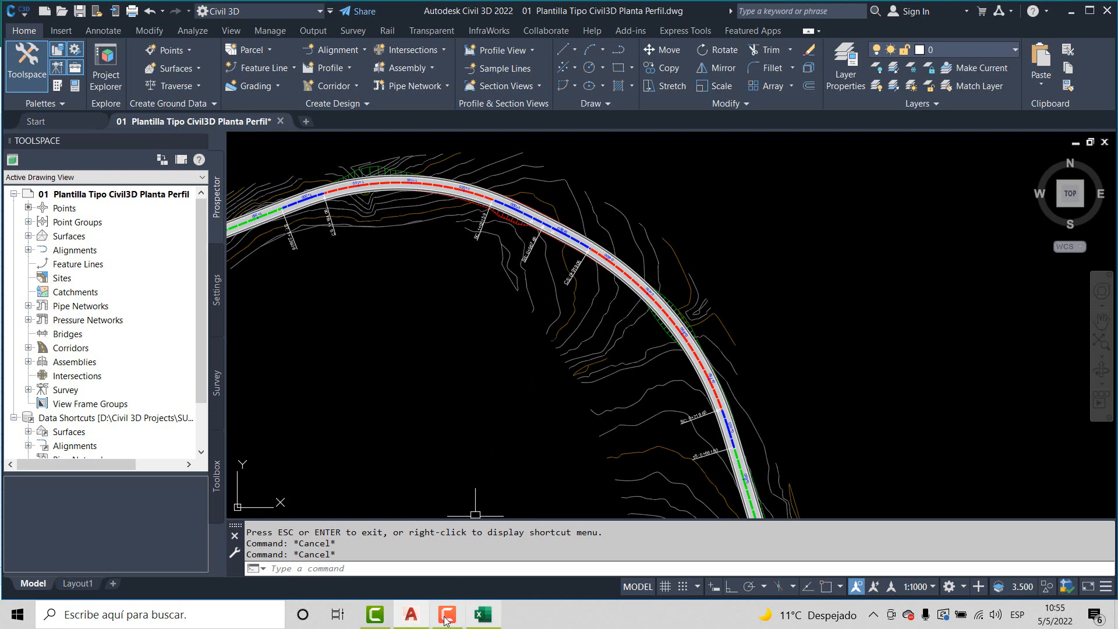
Step: Return to Excel and run Generar Diagrama de Peraltes with a bombeo of 2,5 to rebuild the Resultados table
mouse_move(448, 616)
click(483, 614)
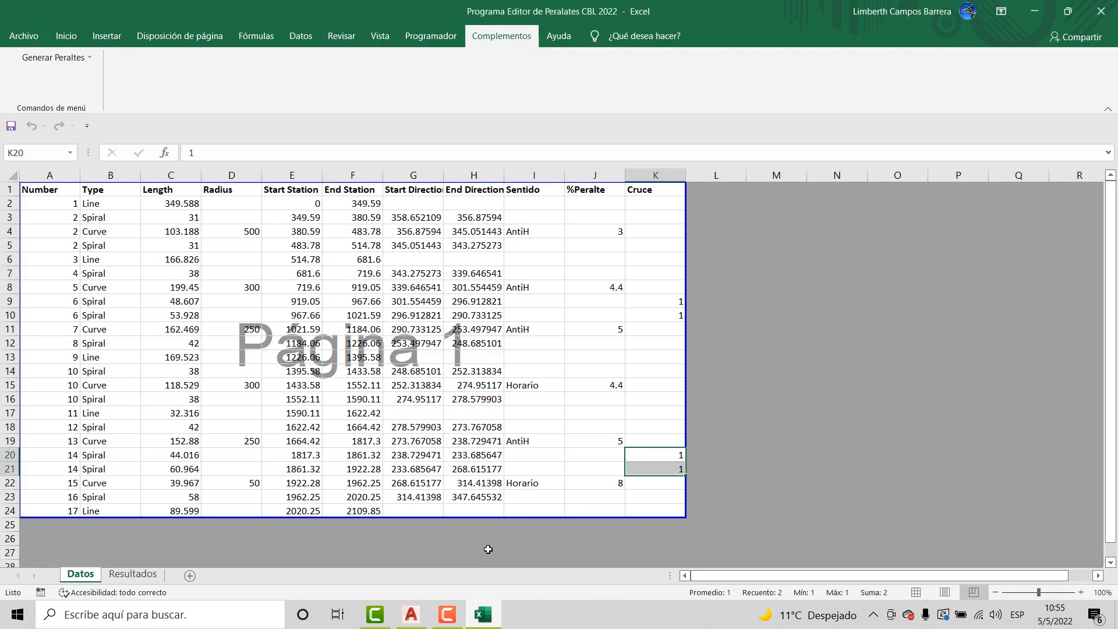
click(52, 57)
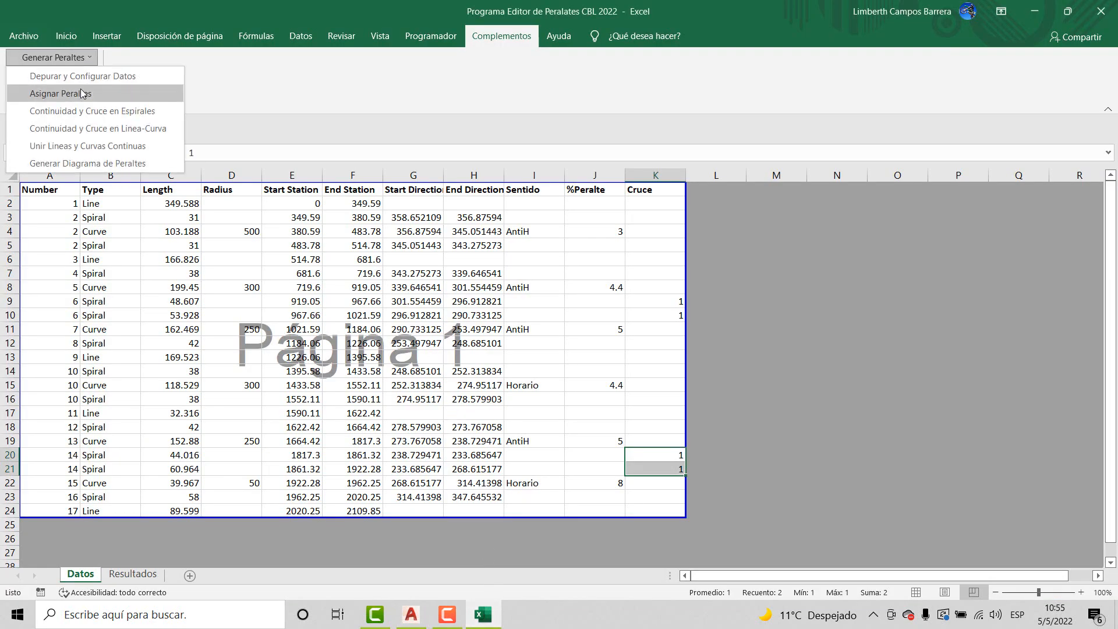
click(106, 163)
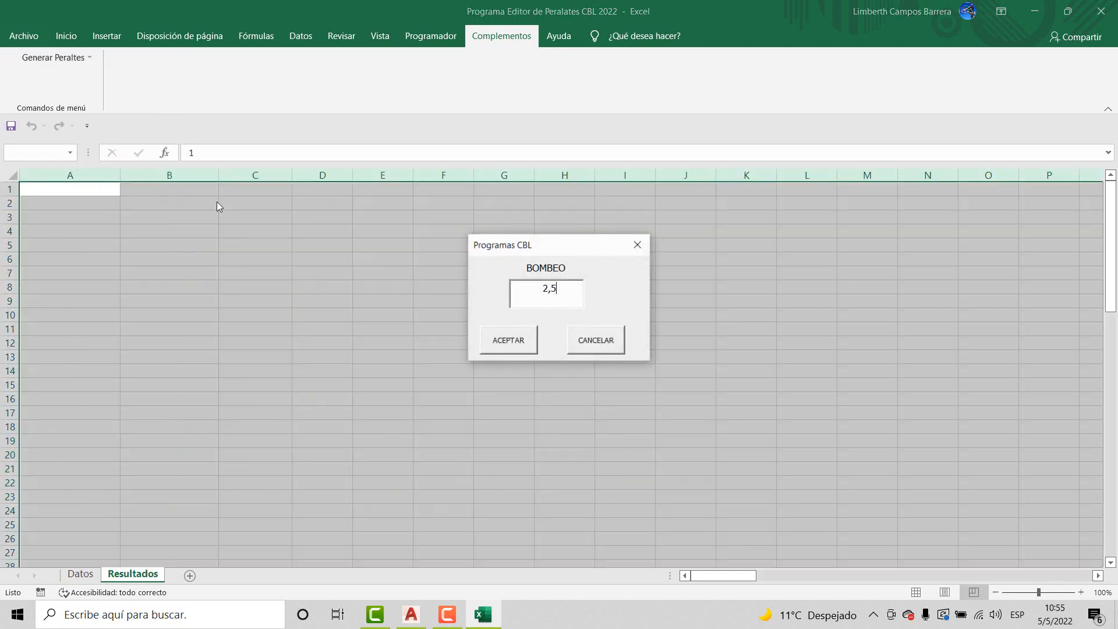
click(532, 347)
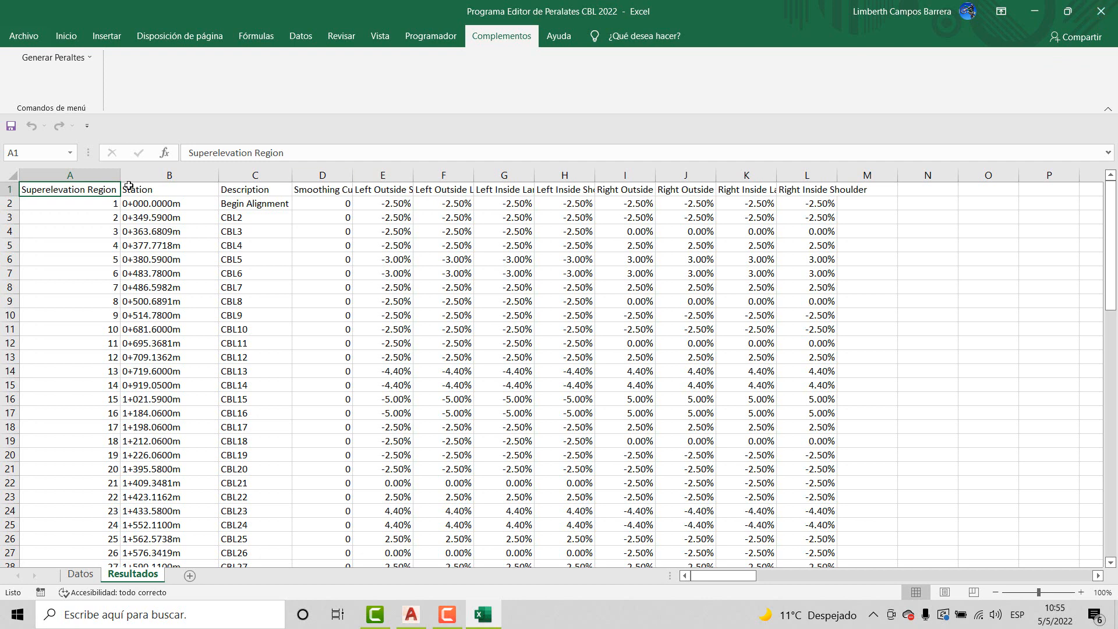
Step: Open the desktop CSV file 01 Plantilla Tipo Civil3D Planta Perfil, clear its whole sheet and return to the macro workbook's Resultados sheet
click(1035, 11)
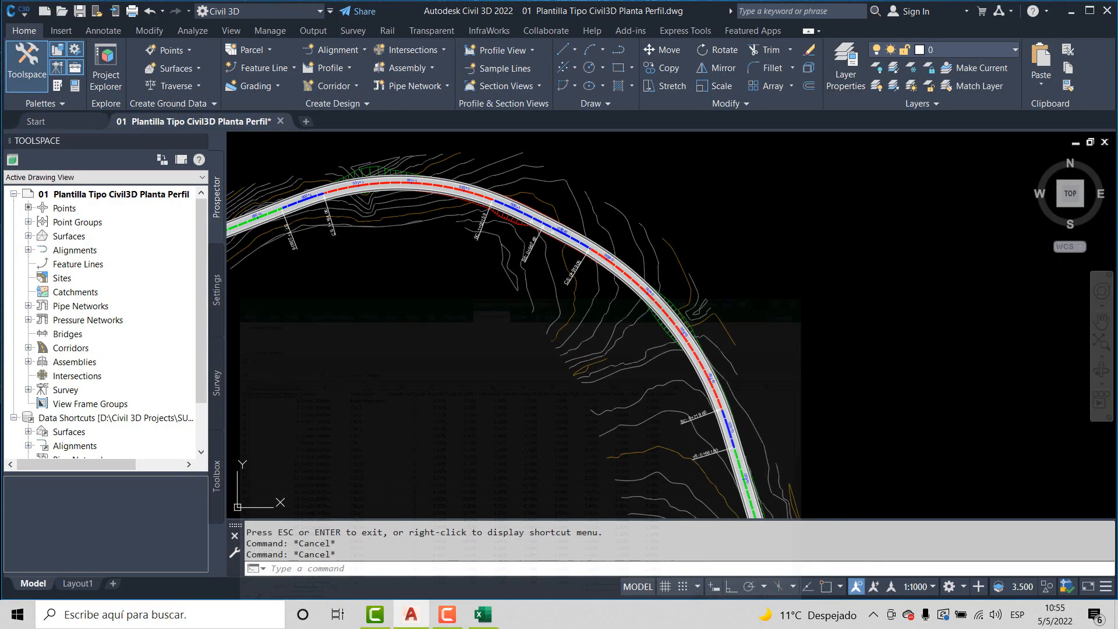
click(1074, 11)
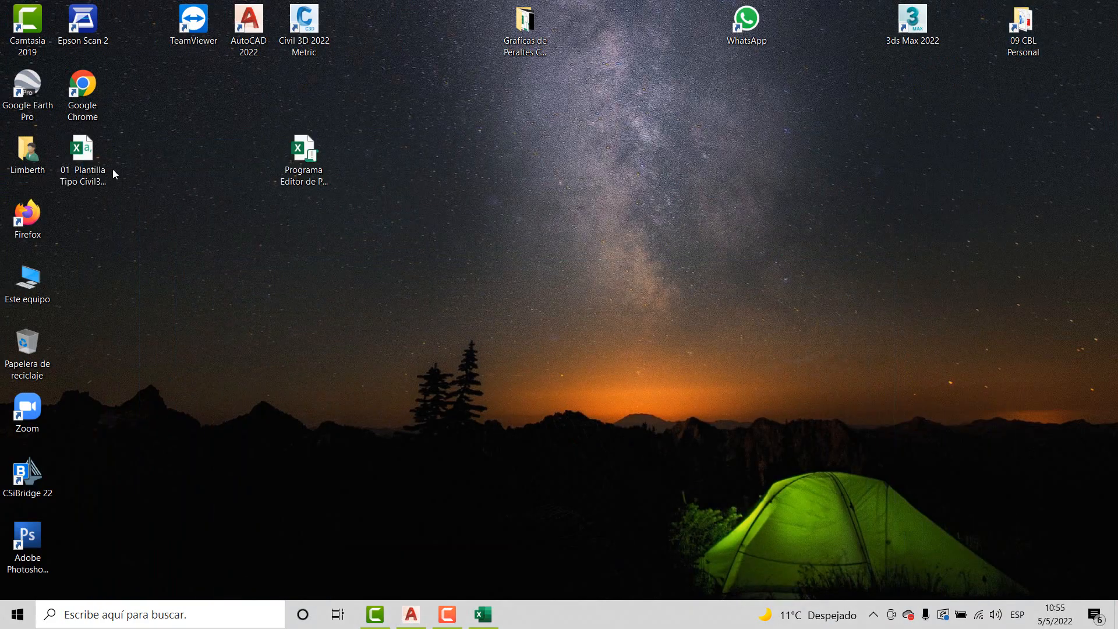
double_click(88, 156)
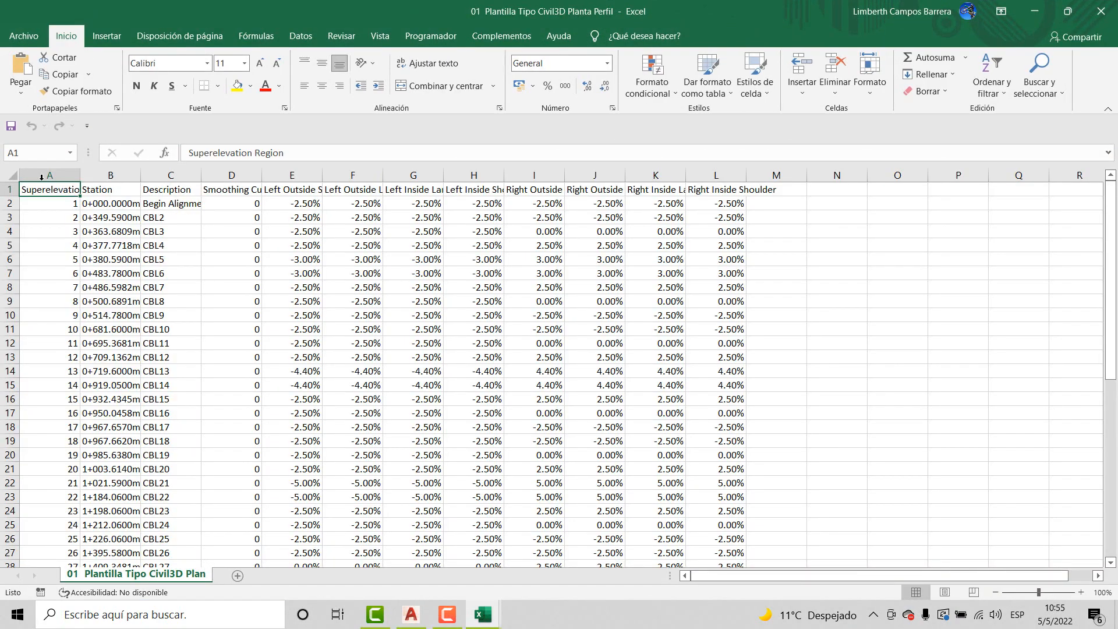
click(9, 175)
key(Delete)
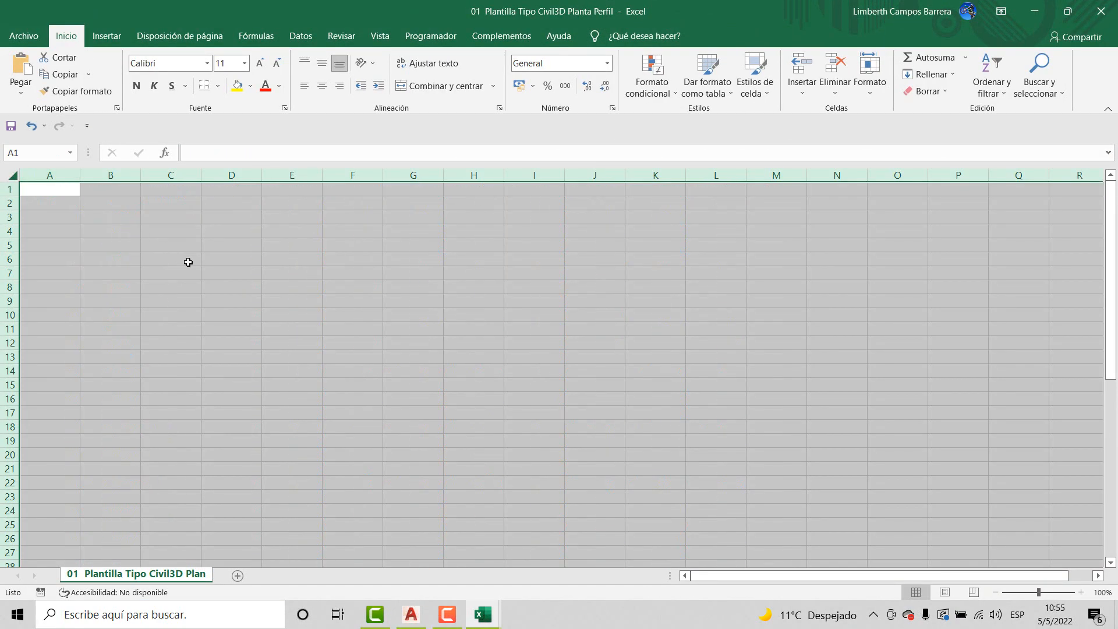
click(1034, 11)
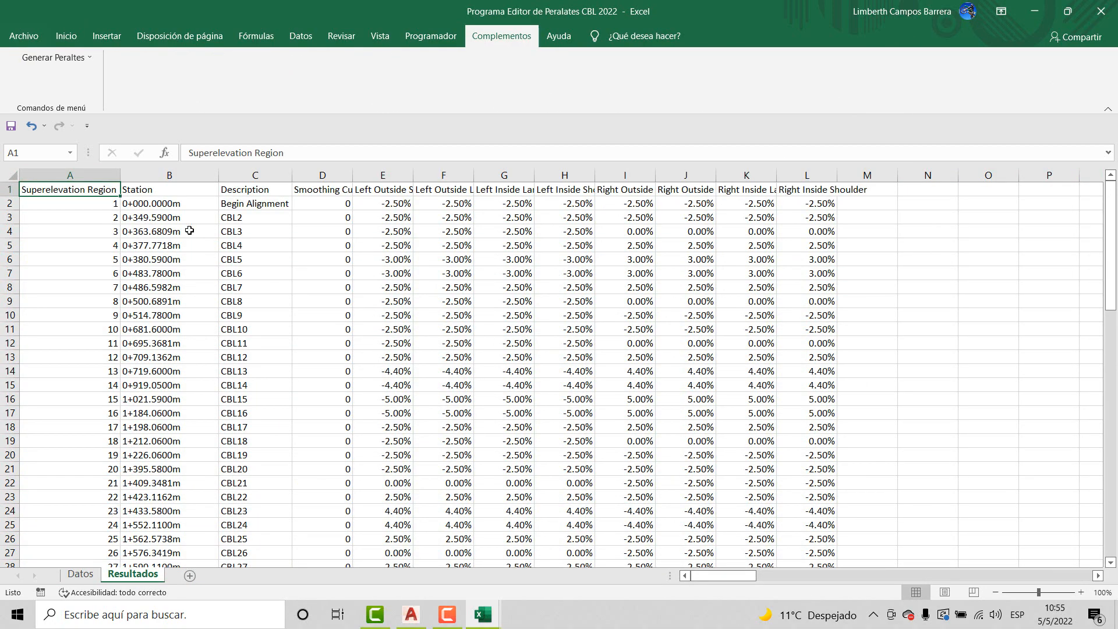
Step: Copy the entire Resultados table, headers included, into the empty CSV sheet starting at cell A1
key(ctrl+shift+Right)
key(ctrl+shift+Down)
key(ctrl+c)
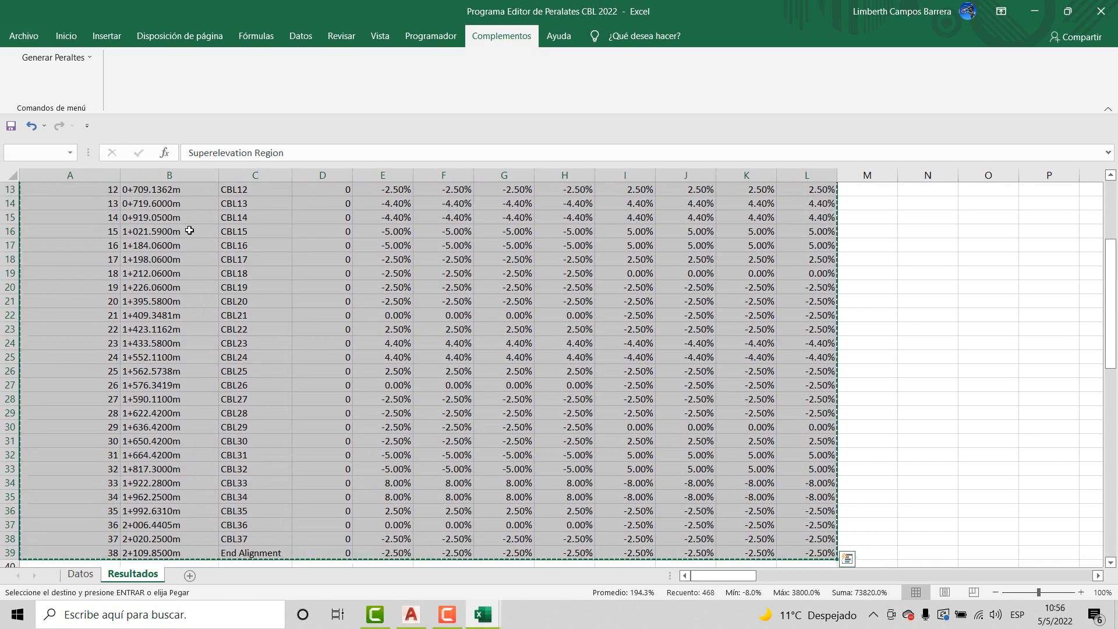
key(alt+Tab)
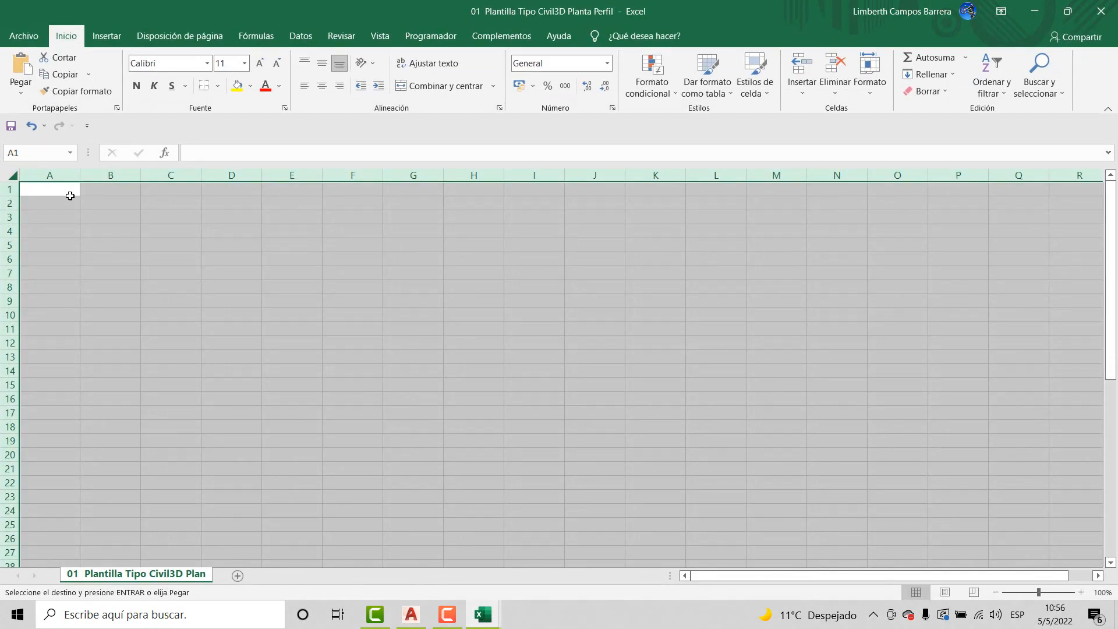
click(70, 195)
key(ctrl+v)
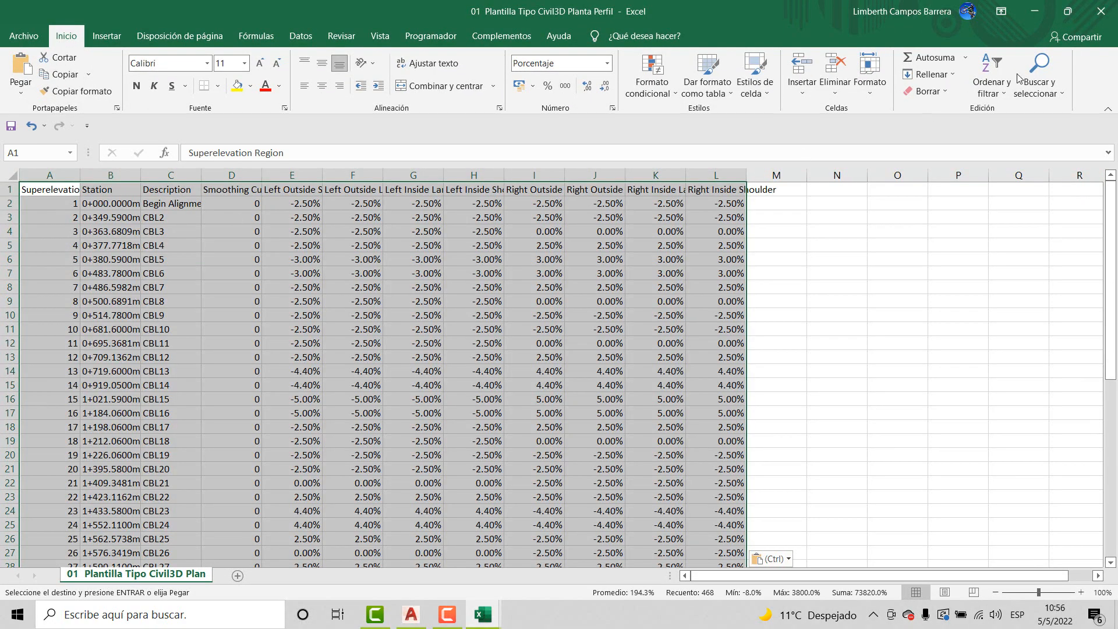
Step: Close the CSV file and the Programa Editor de Peraltes workbook, saving the changes in both
click(1101, 11)
click(511, 329)
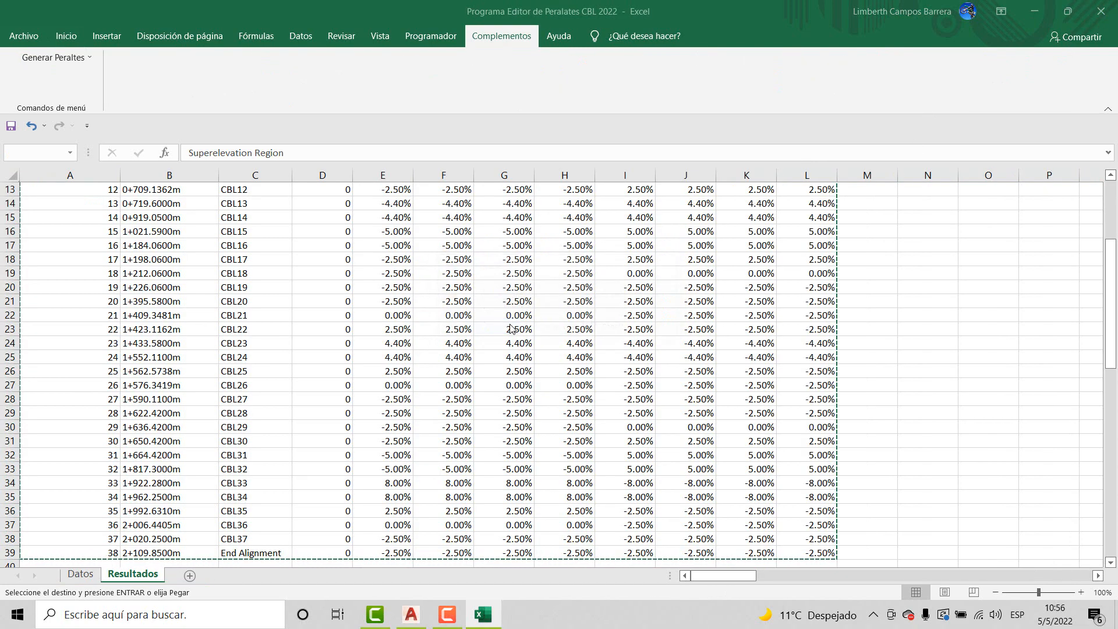
click(491, 337)
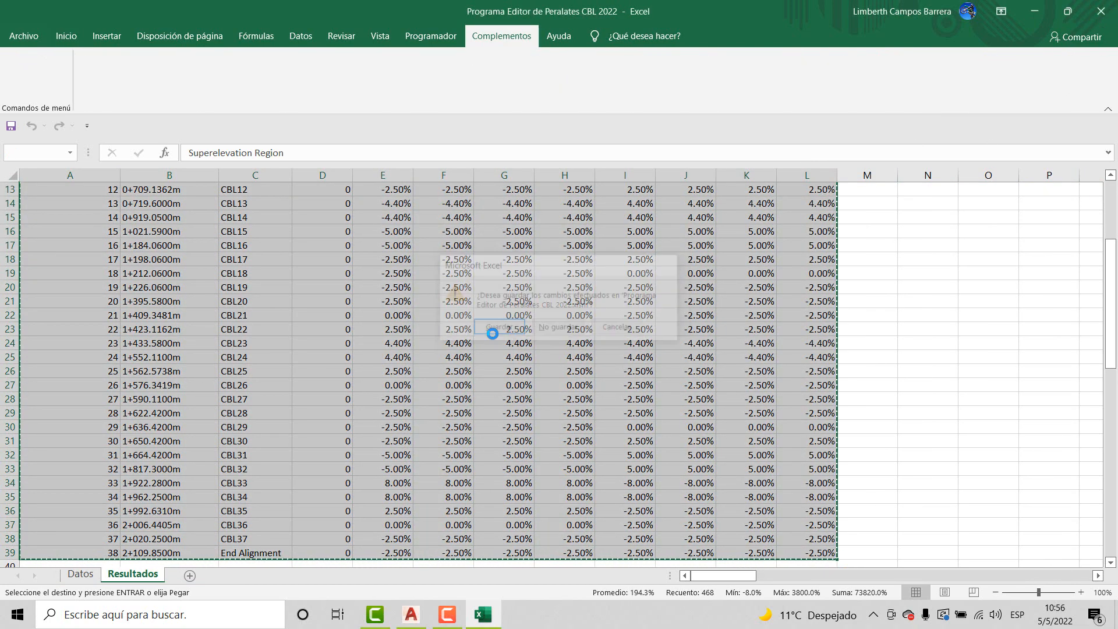
click(504, 354)
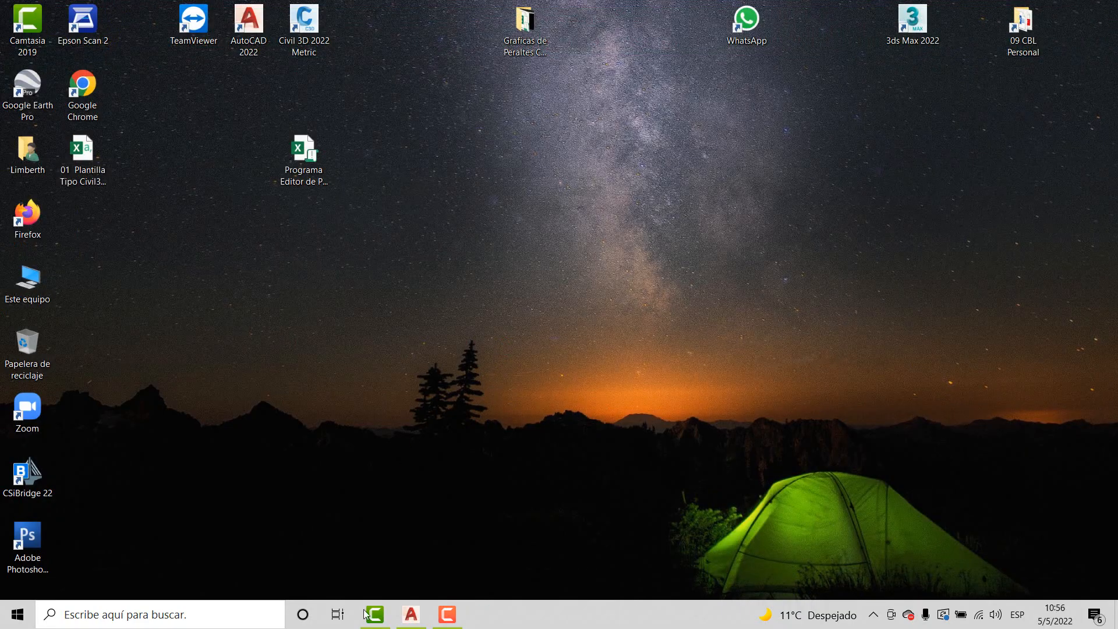
Step: Switch to Civil 3D and open the tabular editor for the superelevation view below the profile
click(411, 614)
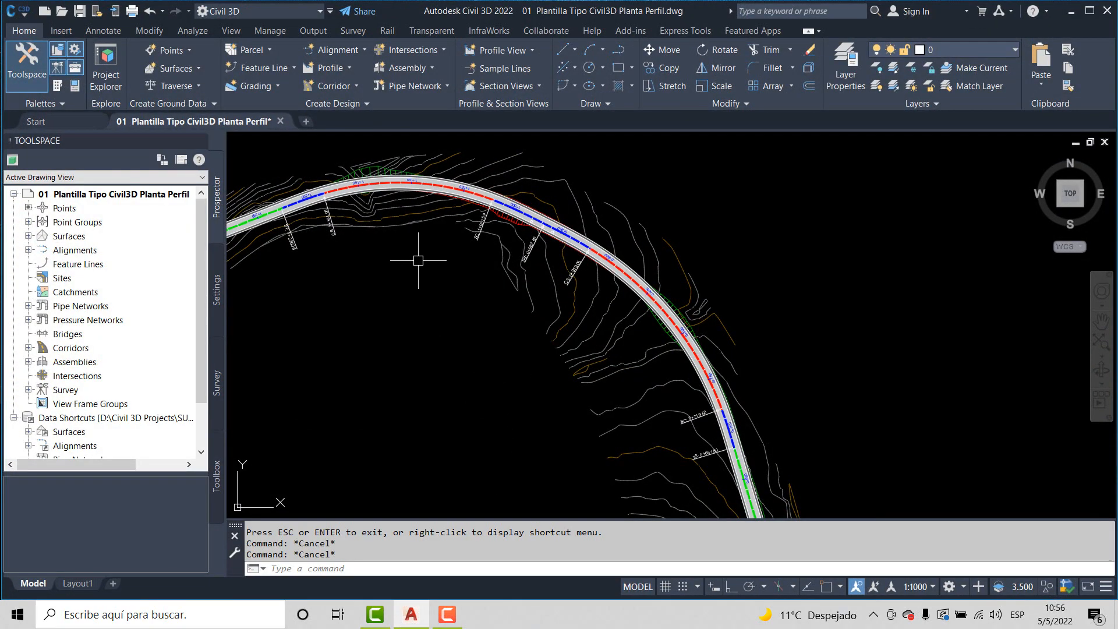
scroll(576, 290, down, 6)
scroll(557, 183, up, 6)
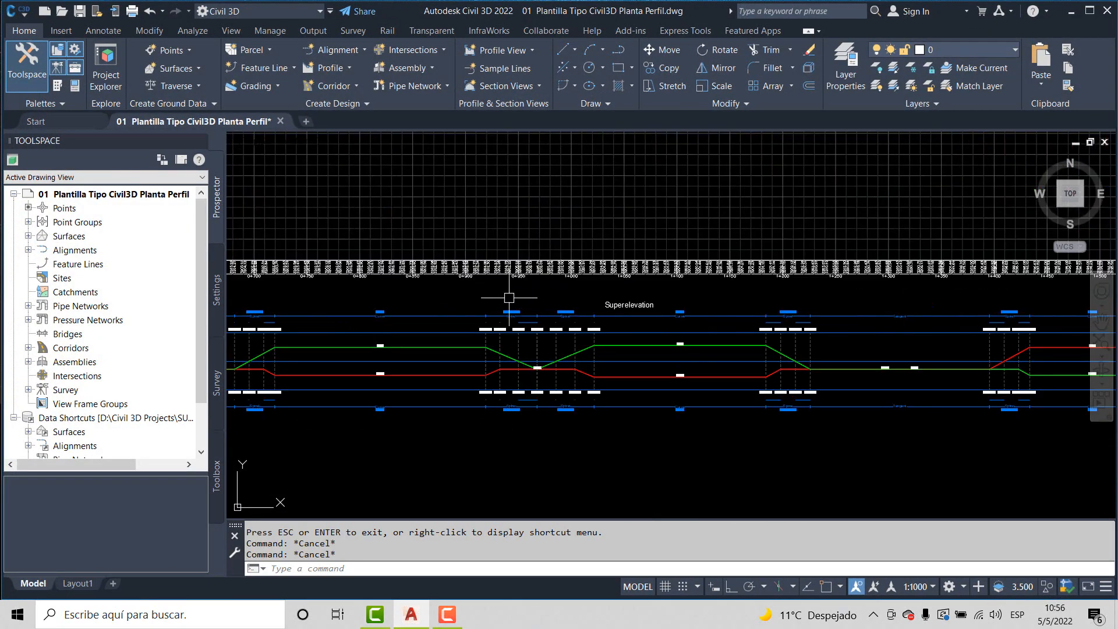
scroll(510, 297, down, 4)
scroll(976, 334, up, 6)
scroll(729, 309, down, 2)
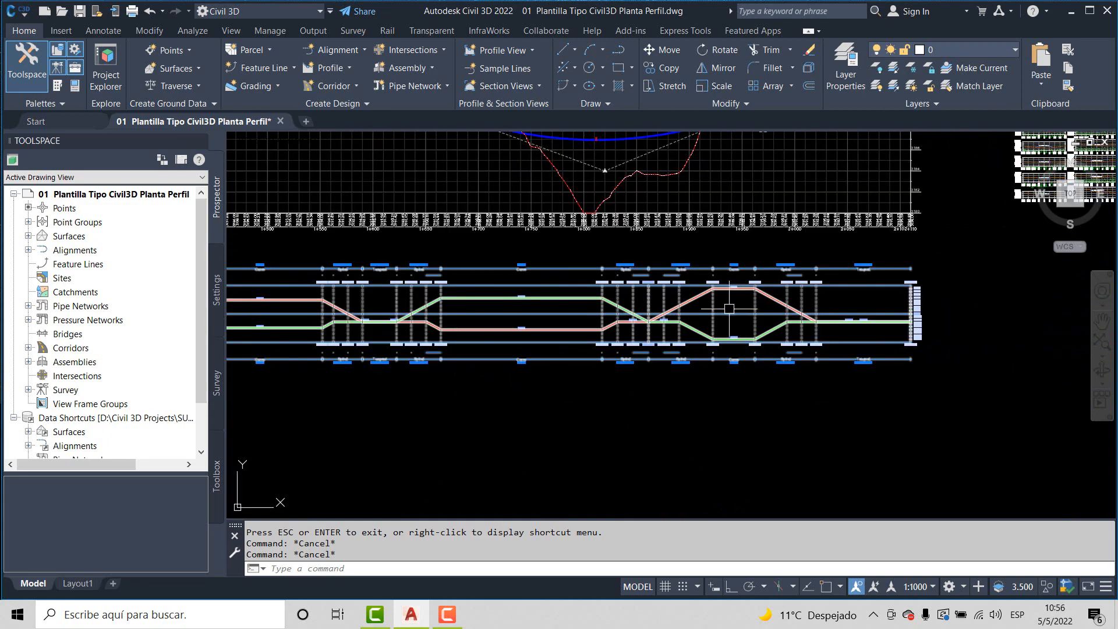
scroll(666, 288, up, 2)
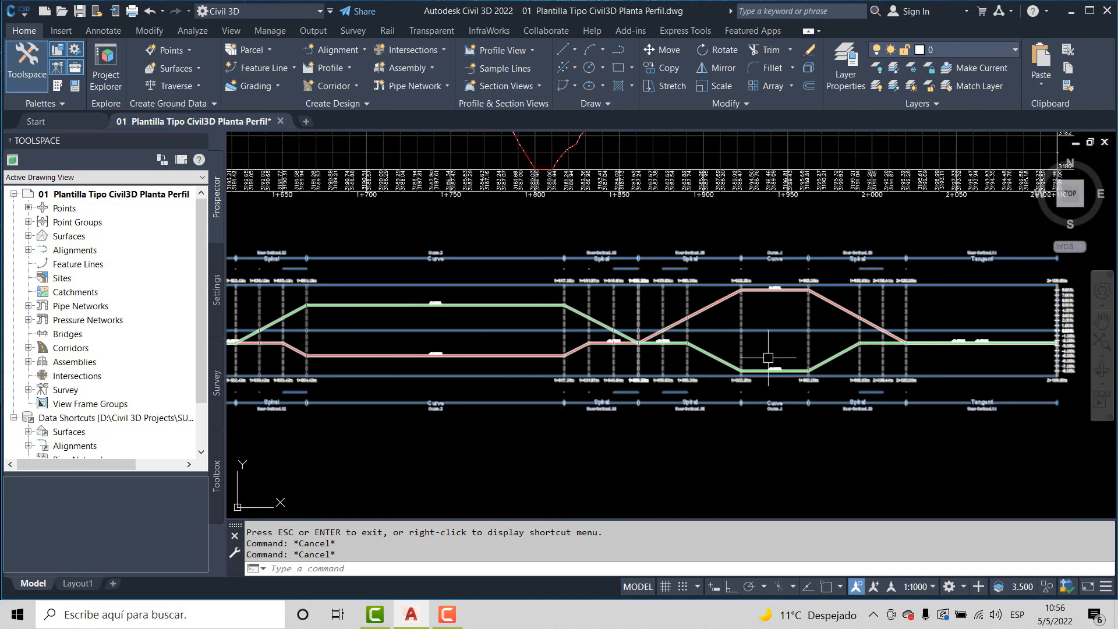
click(531, 284)
right_click(532, 285)
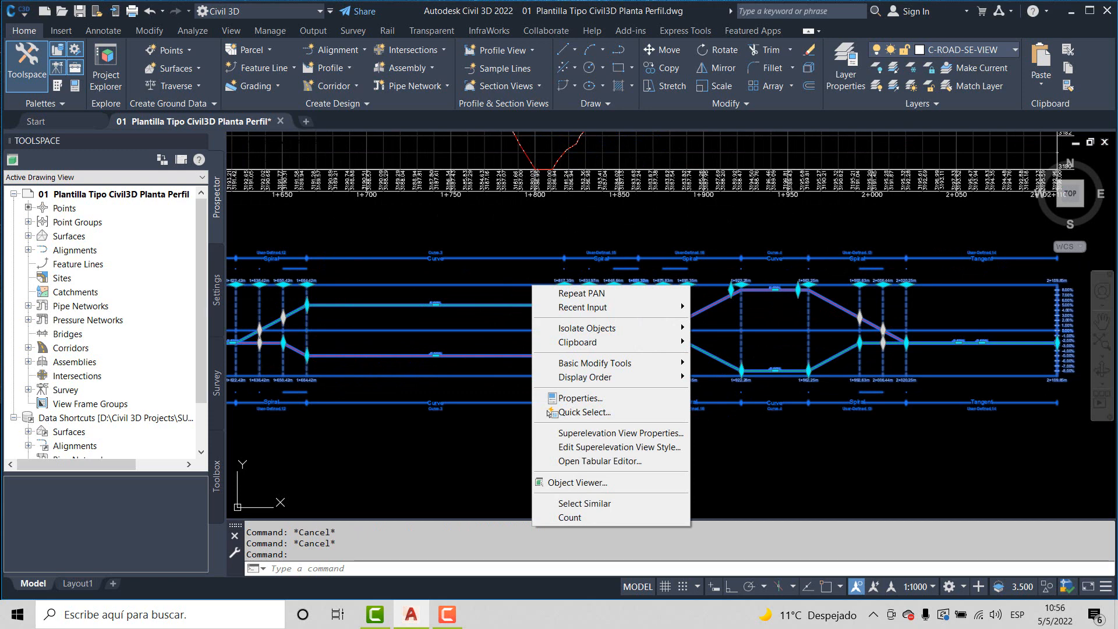
click(600, 461)
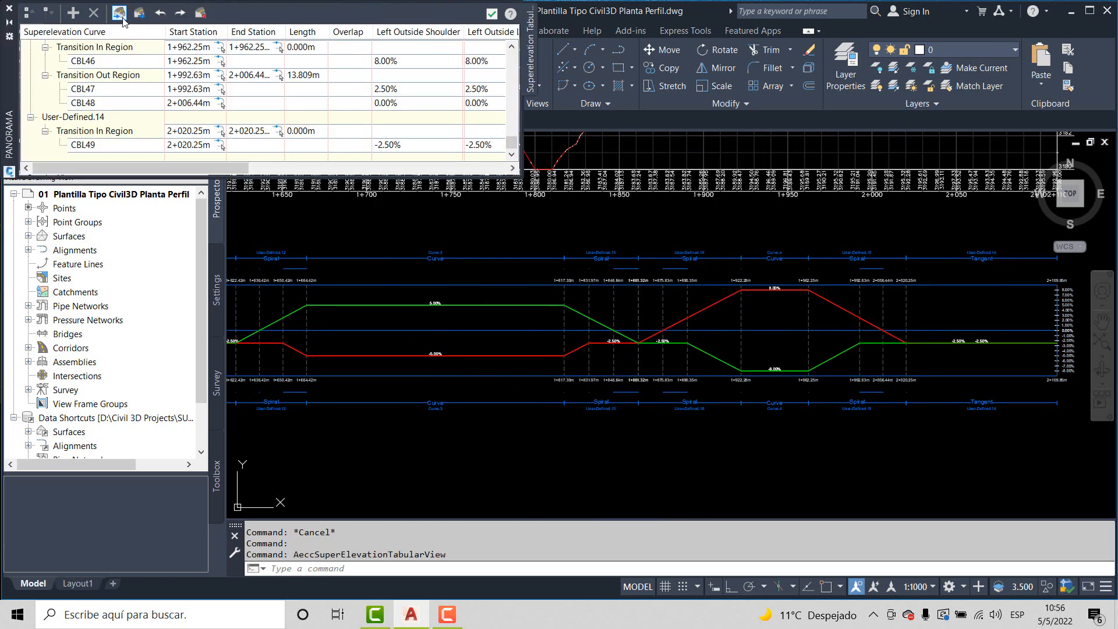
Step: Start a superelevation import for Eje Carretera and choose 01 Plantilla Tipo Civil3D Planta Perfil.csv from the desktop as the source file
click(120, 16)
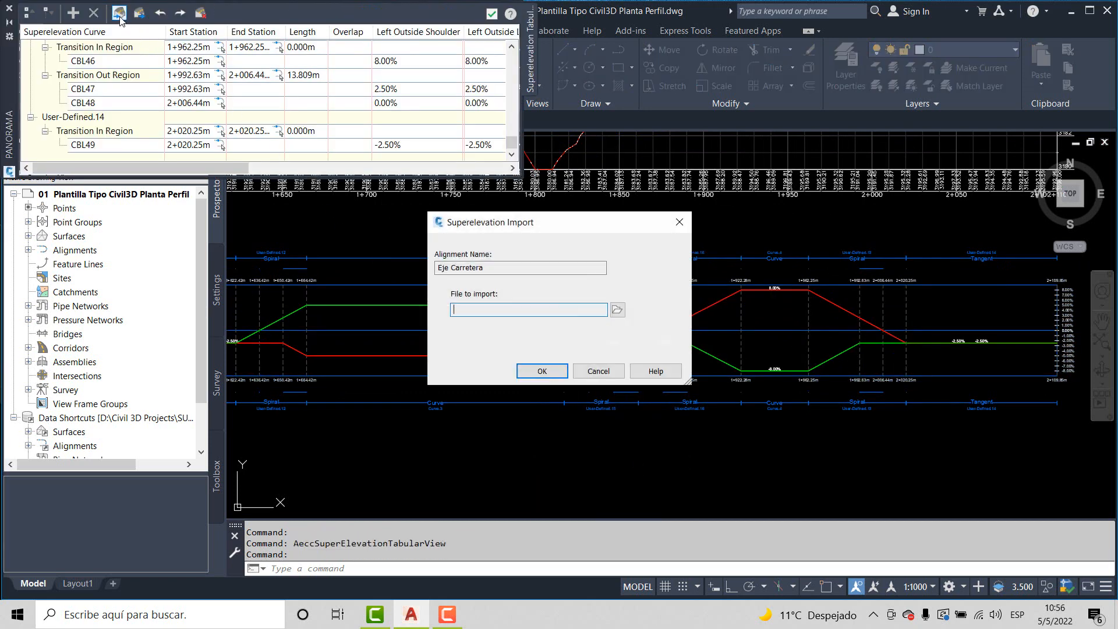
click(618, 311)
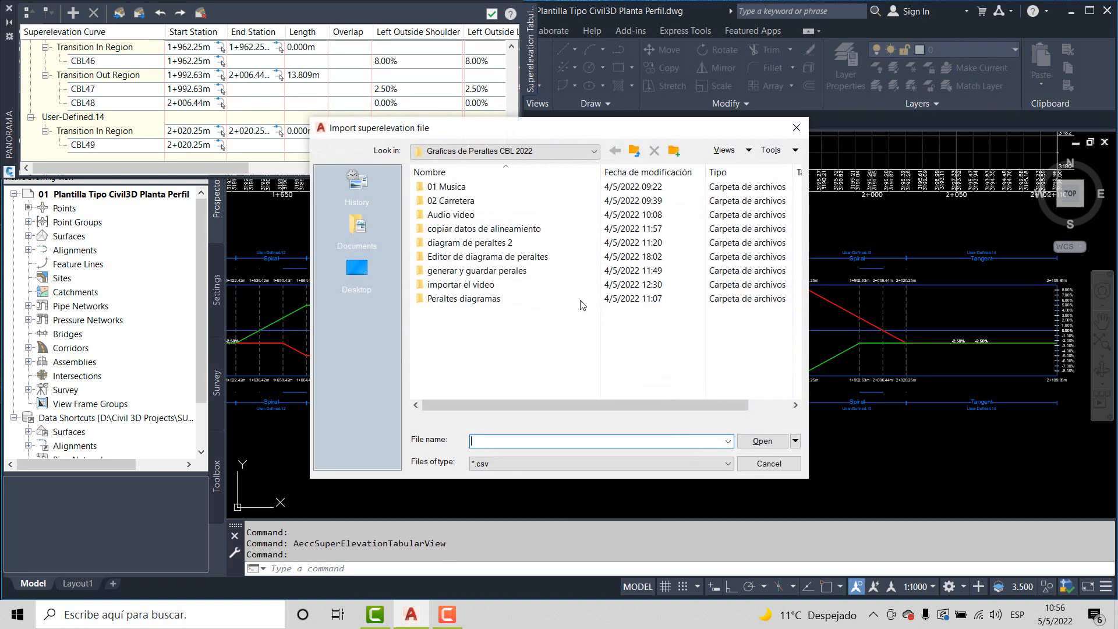
key(BackSpace)
key(BackSpace)
key(BackSpace)
key(BackSpace)
key(BackSpace)
key(BackSpace)
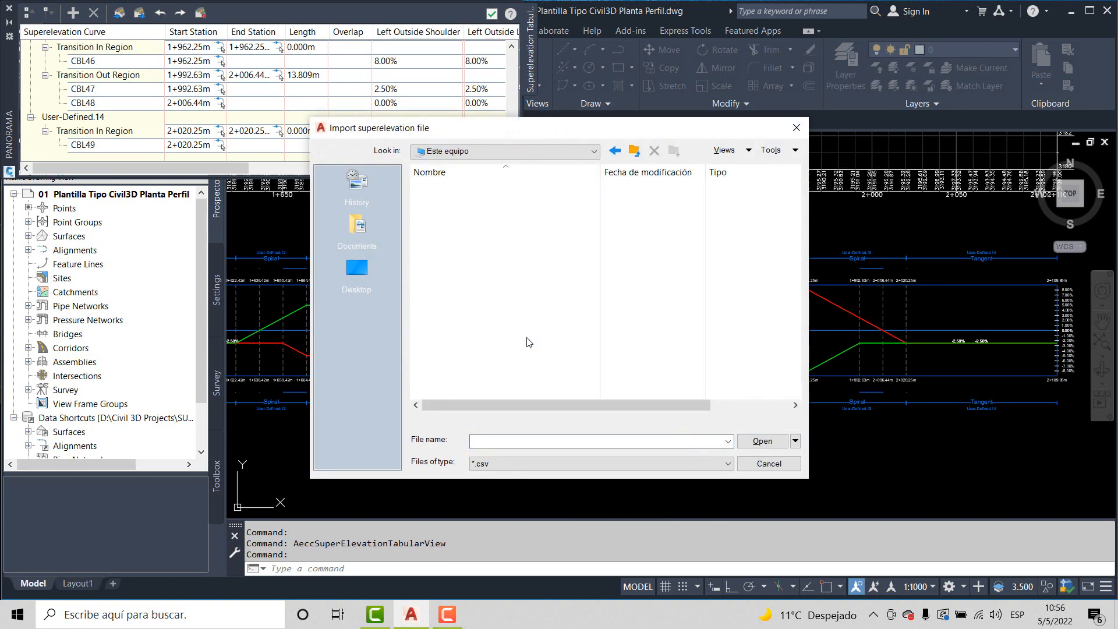
click(497, 272)
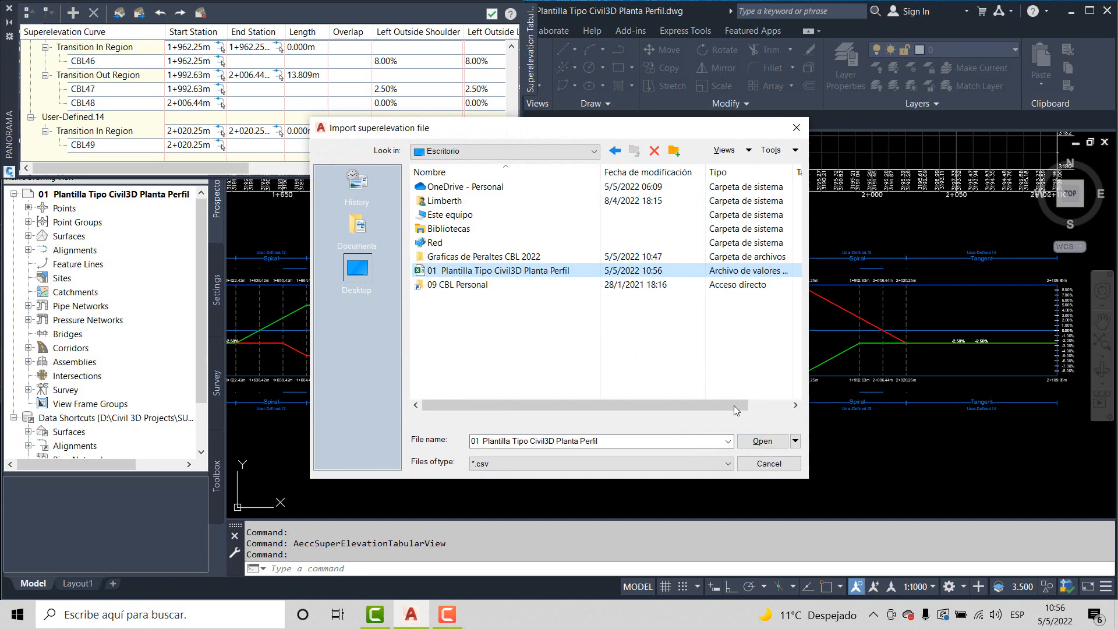
click(762, 441)
Step: Run the import, overwriting the existing superelevation specification, and close the tabular editor
click(537, 369)
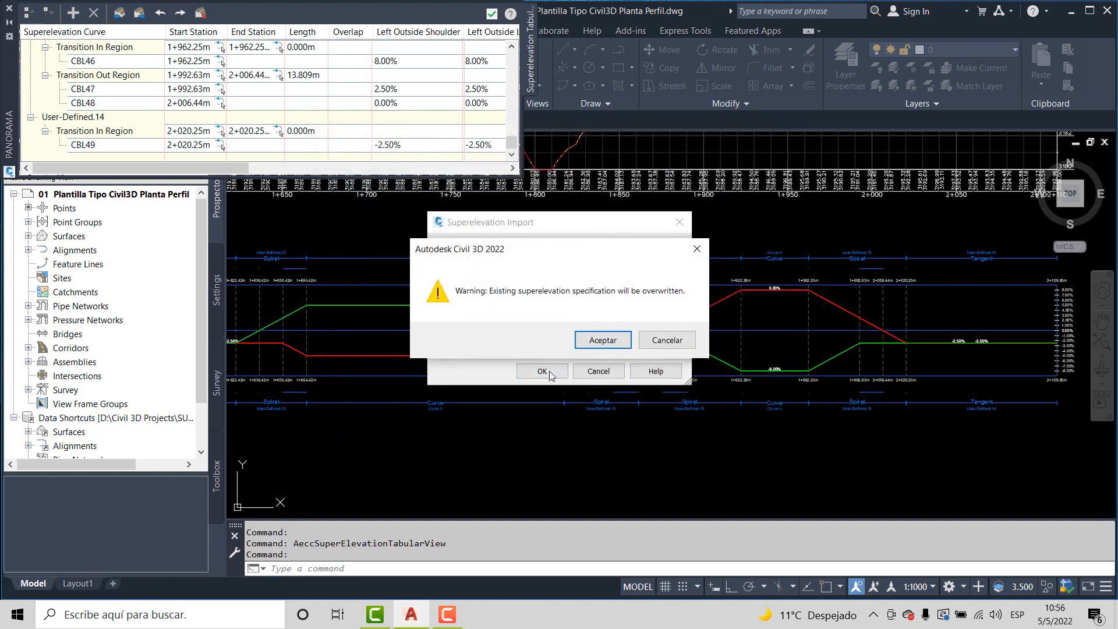
click(597, 344)
click(417, 275)
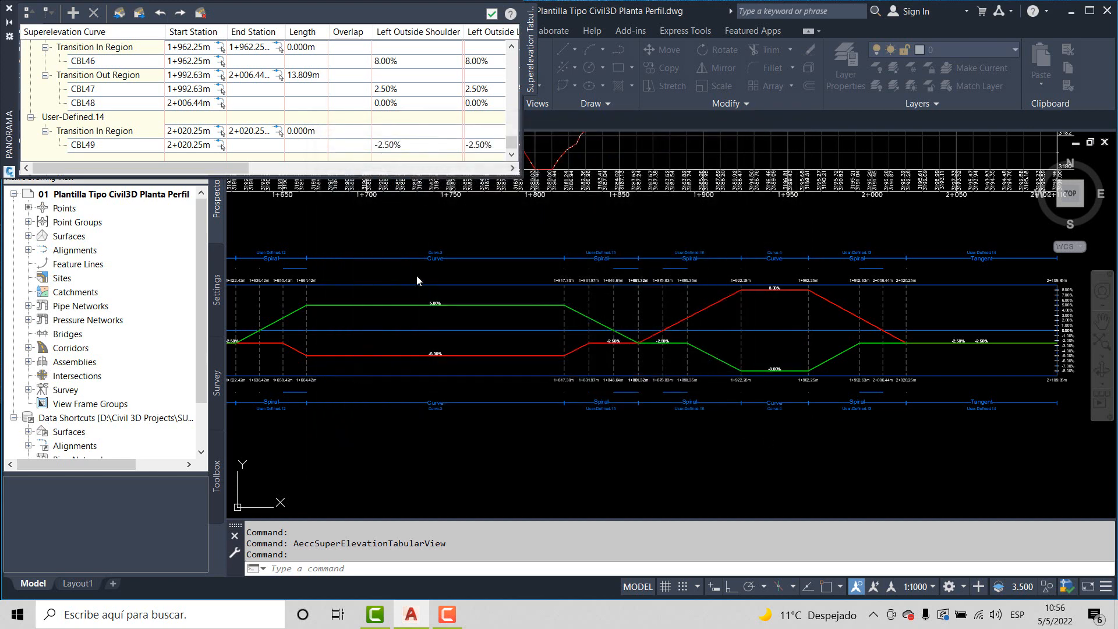
click(493, 15)
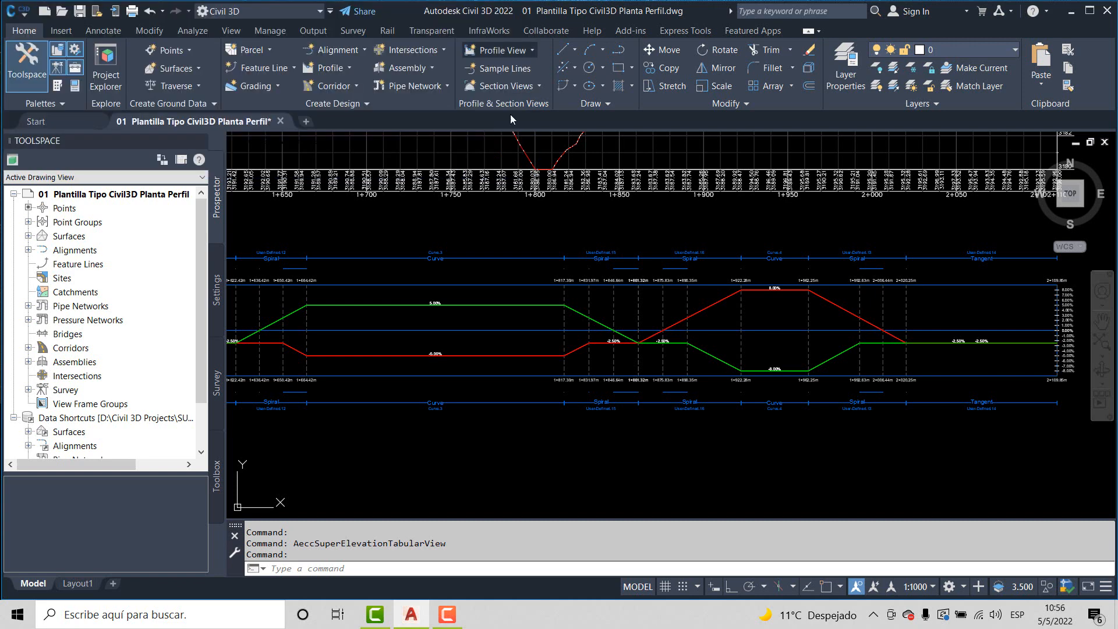
Step: Regenerate the drawing with REGEN to refresh the superelevation diagram
click(710, 432)
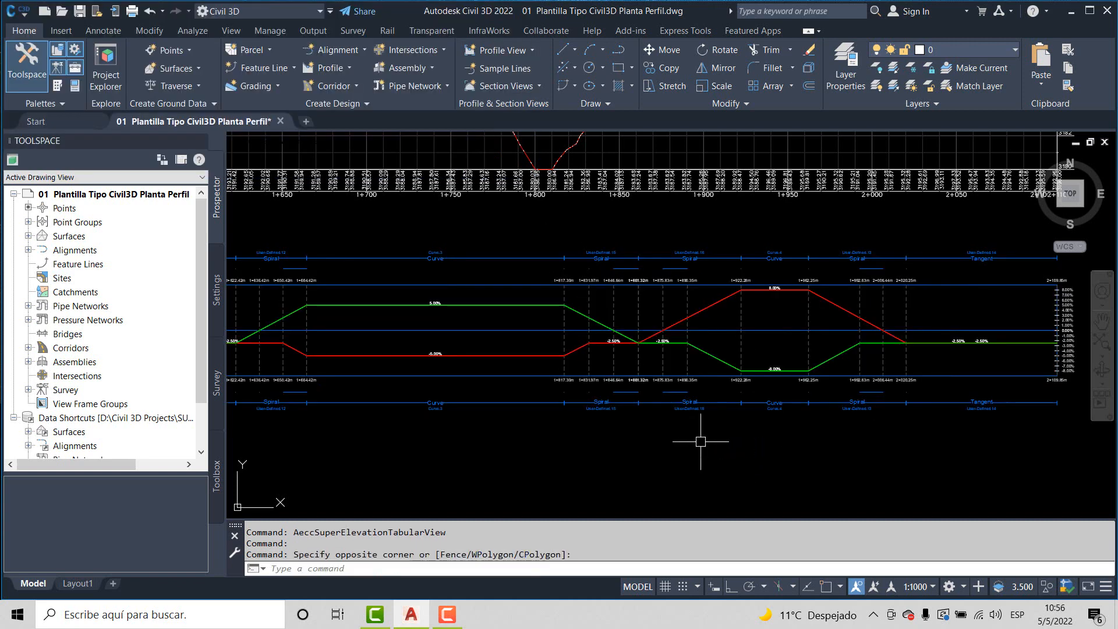
text(r)
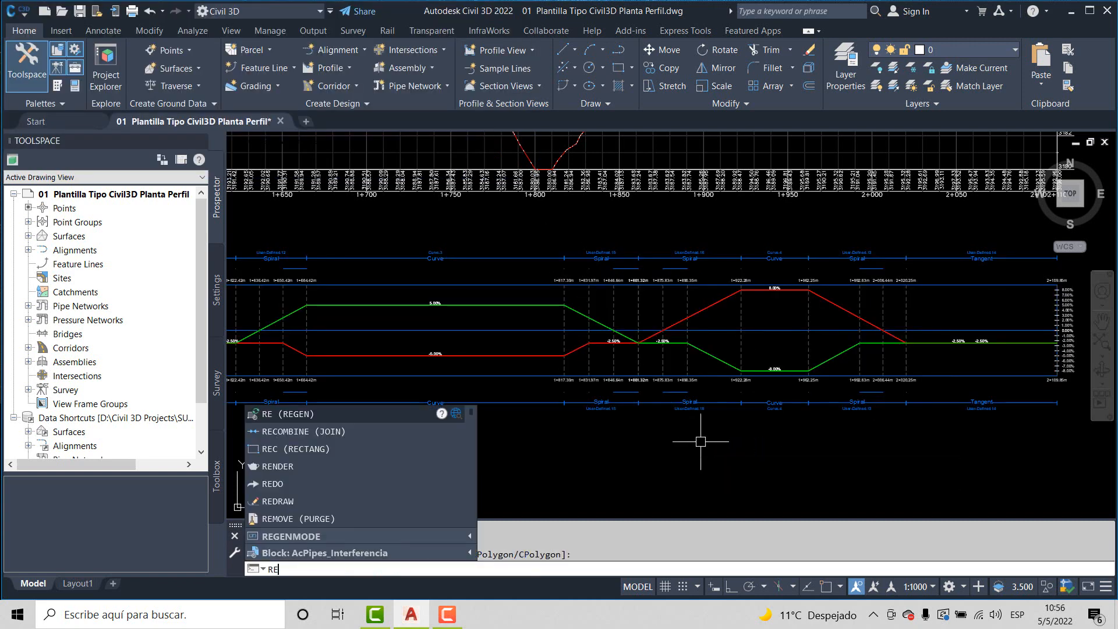
key(Return)
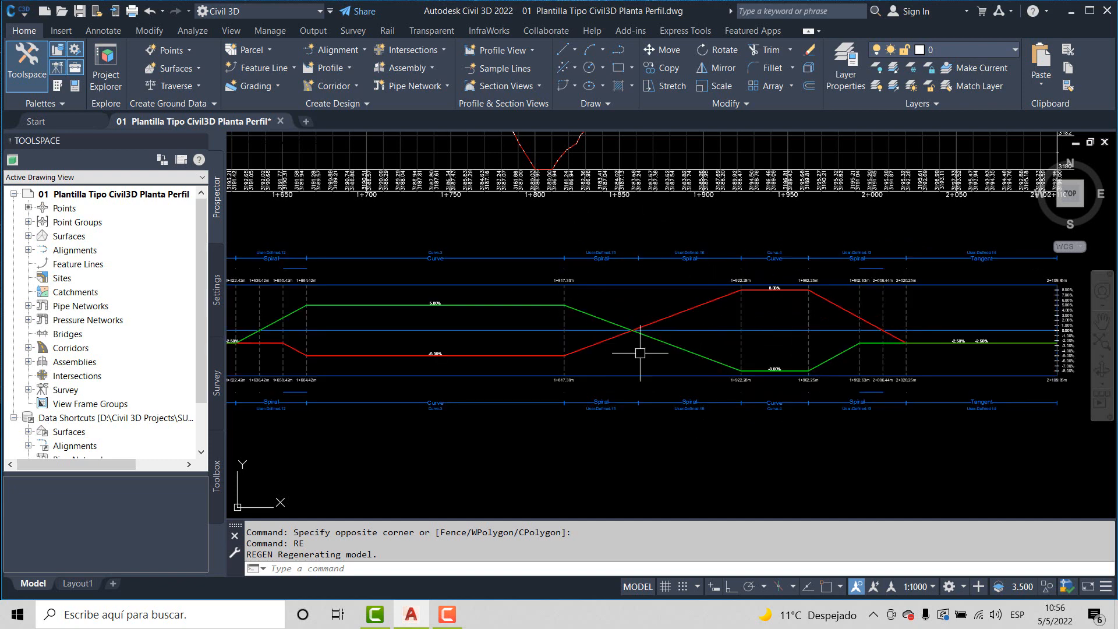
Step: Examine the superelevation diagram at the spiral crossing between 1+817.30 and 1+922.28 and at the adjoining spirals between 0+919.05 and 1+021.59
scroll(640, 300, up, 2)
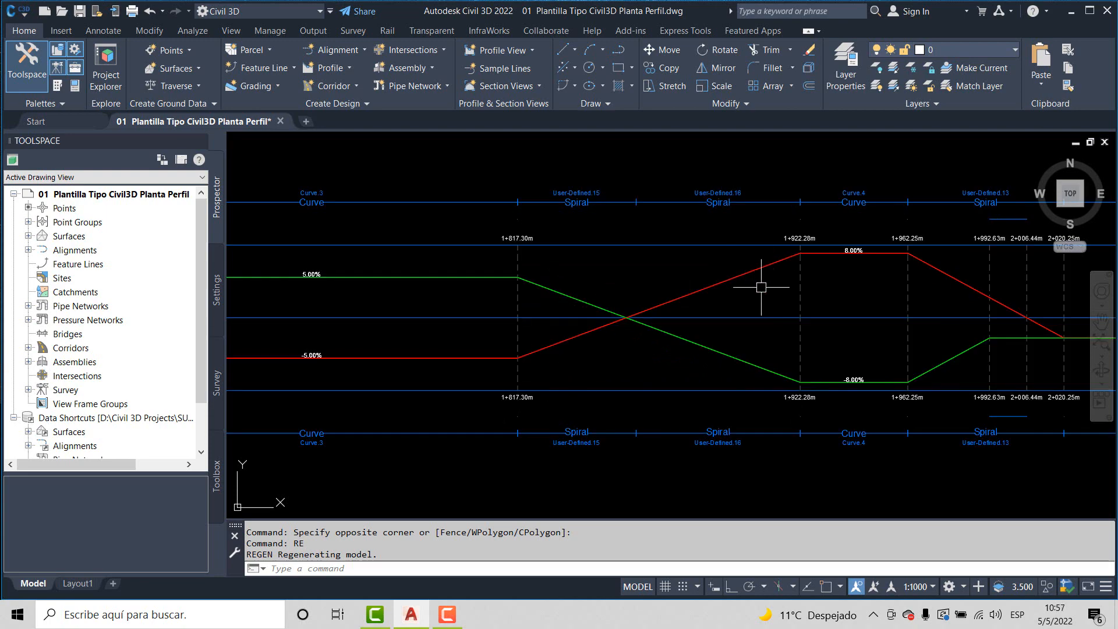
scroll(781, 279, down, 5)
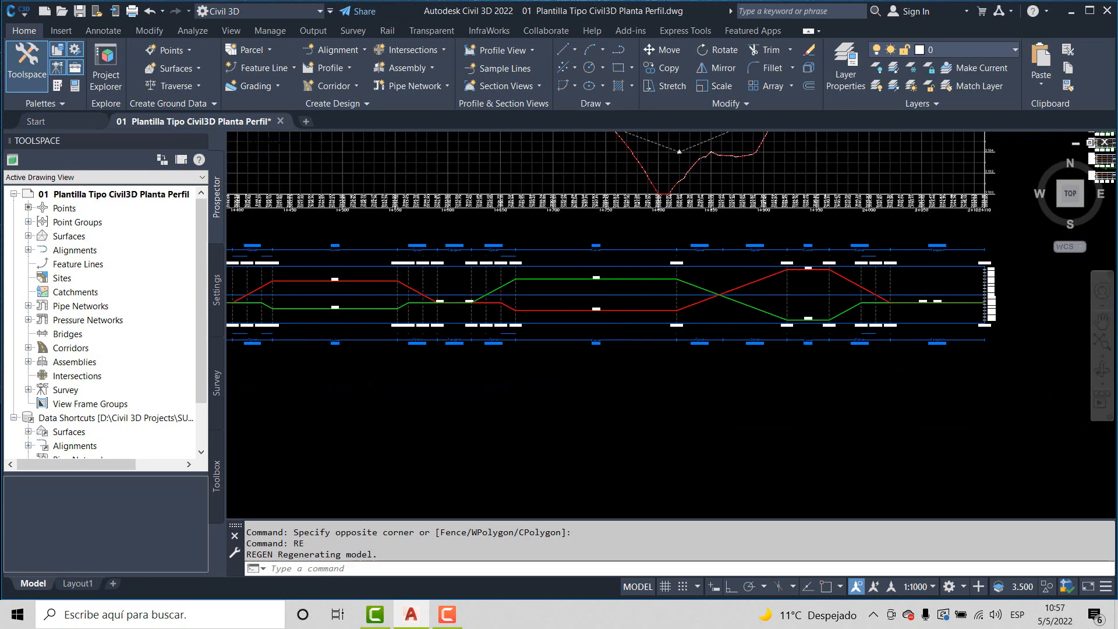
scroll(781, 280, down, 2)
scroll(599, 282, up, 6)
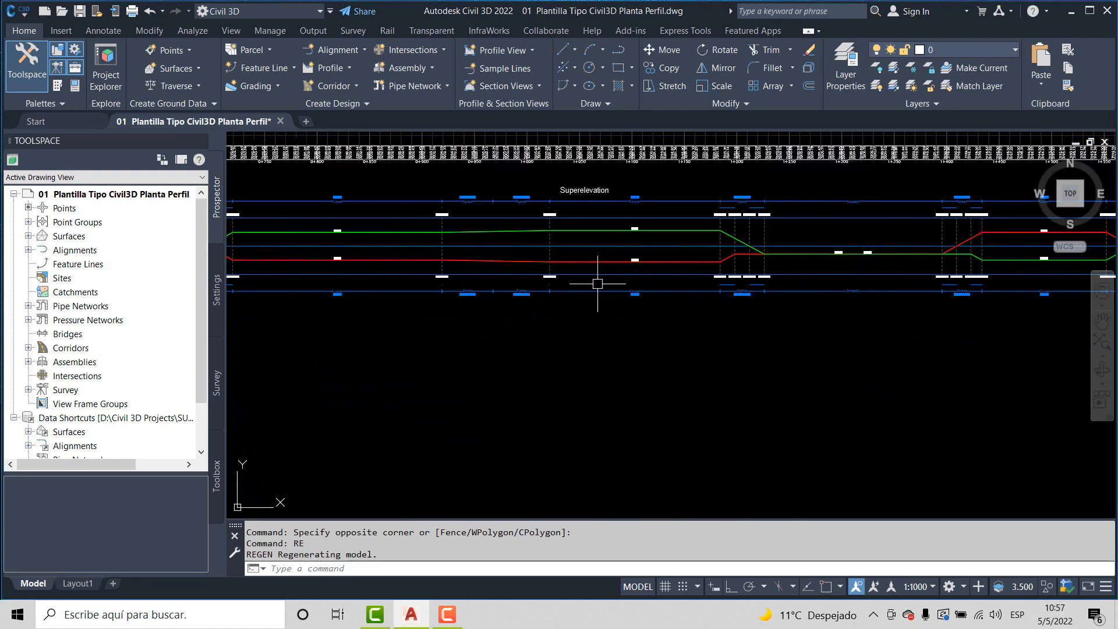
scroll(445, 239, down, 3)
scroll(481, 260, up, 3)
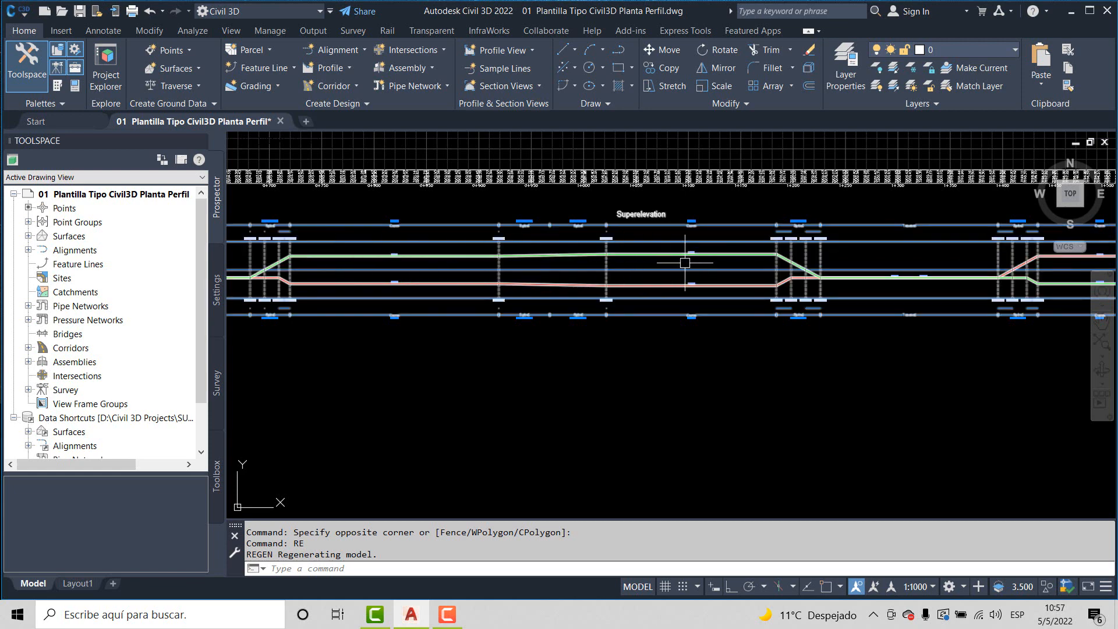
text(p)
key(Return)
drag(626, 349, 597, 399)
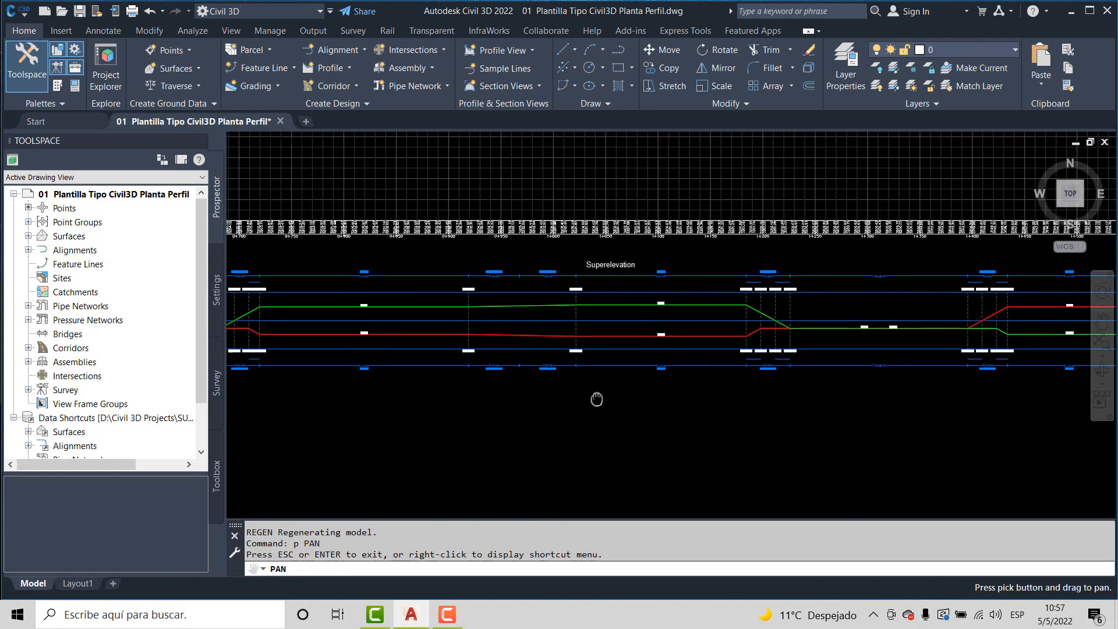
key(Escape)
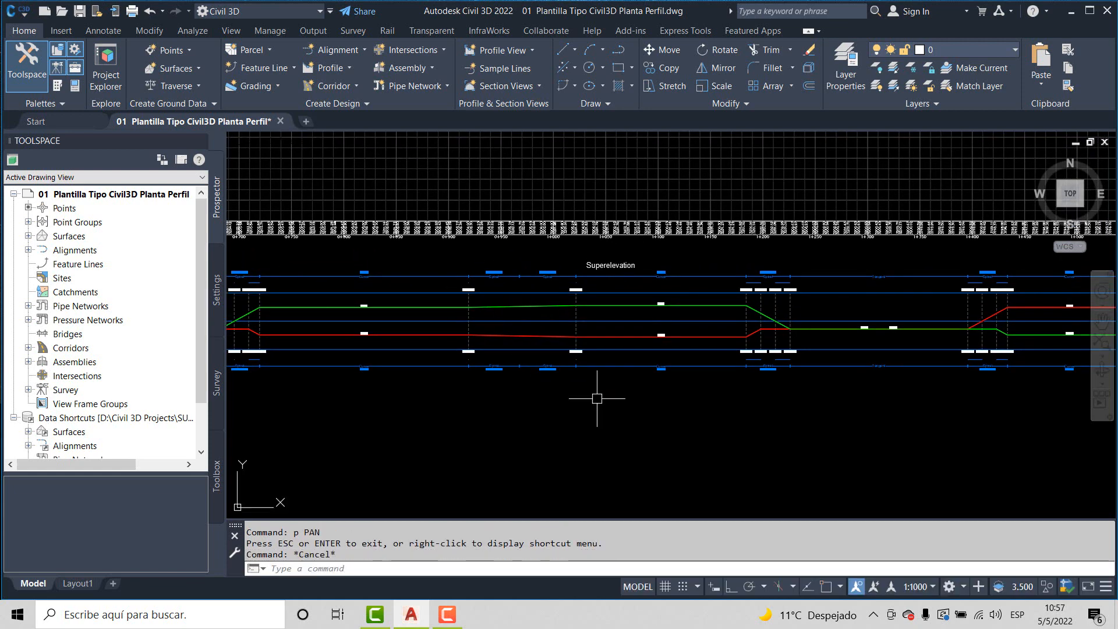